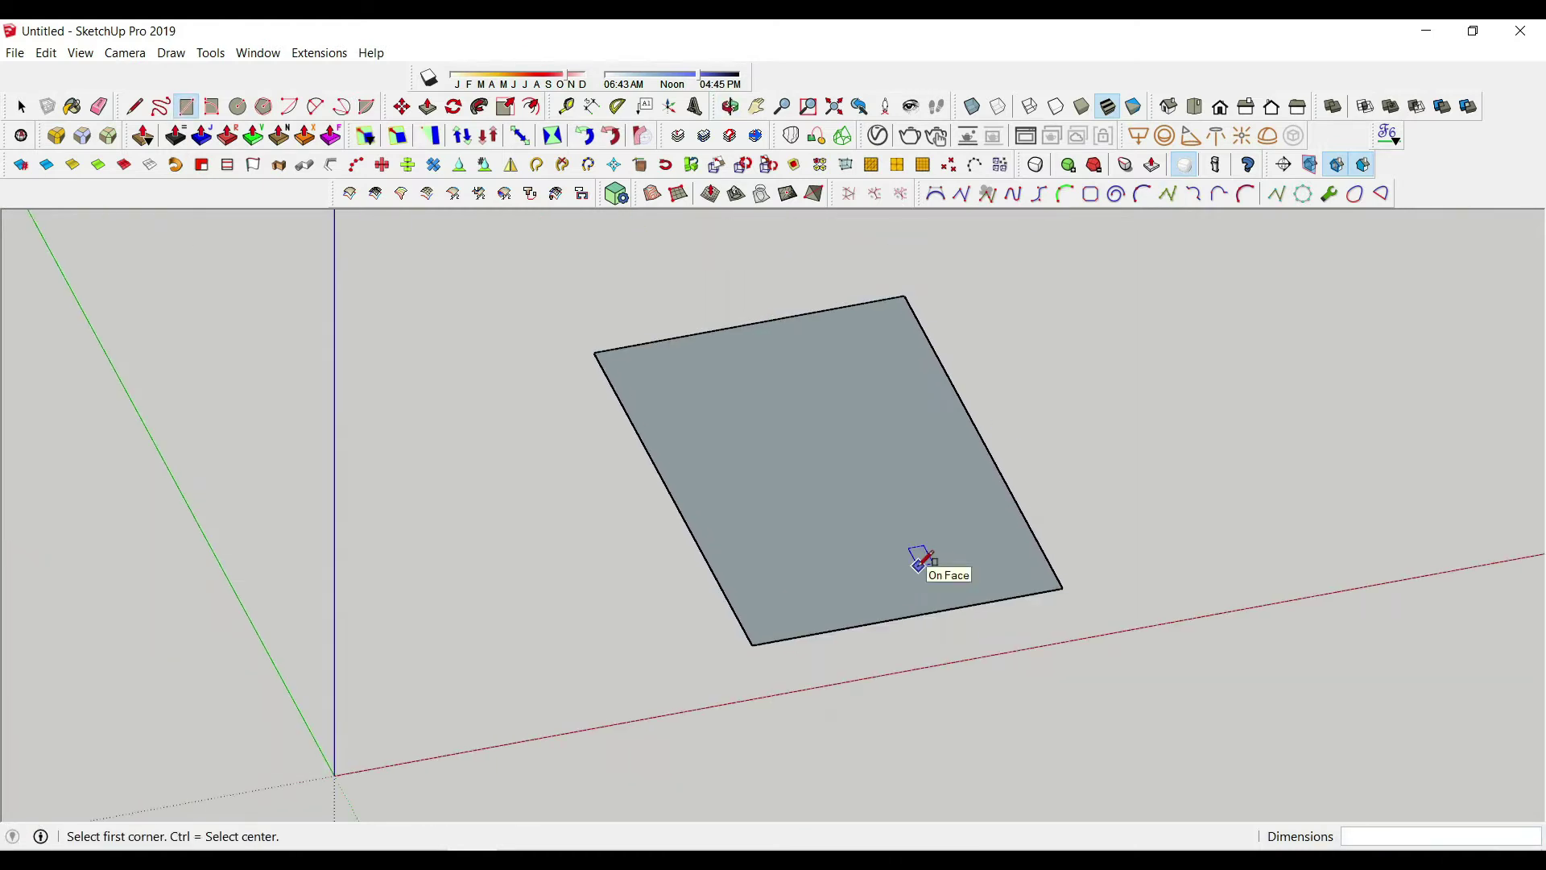
- Extrude the rectangle 150 mm upward into a slab
{"action": "key", "text": "p"}
{"action": "left_click", "coordinate": [920, 569]}
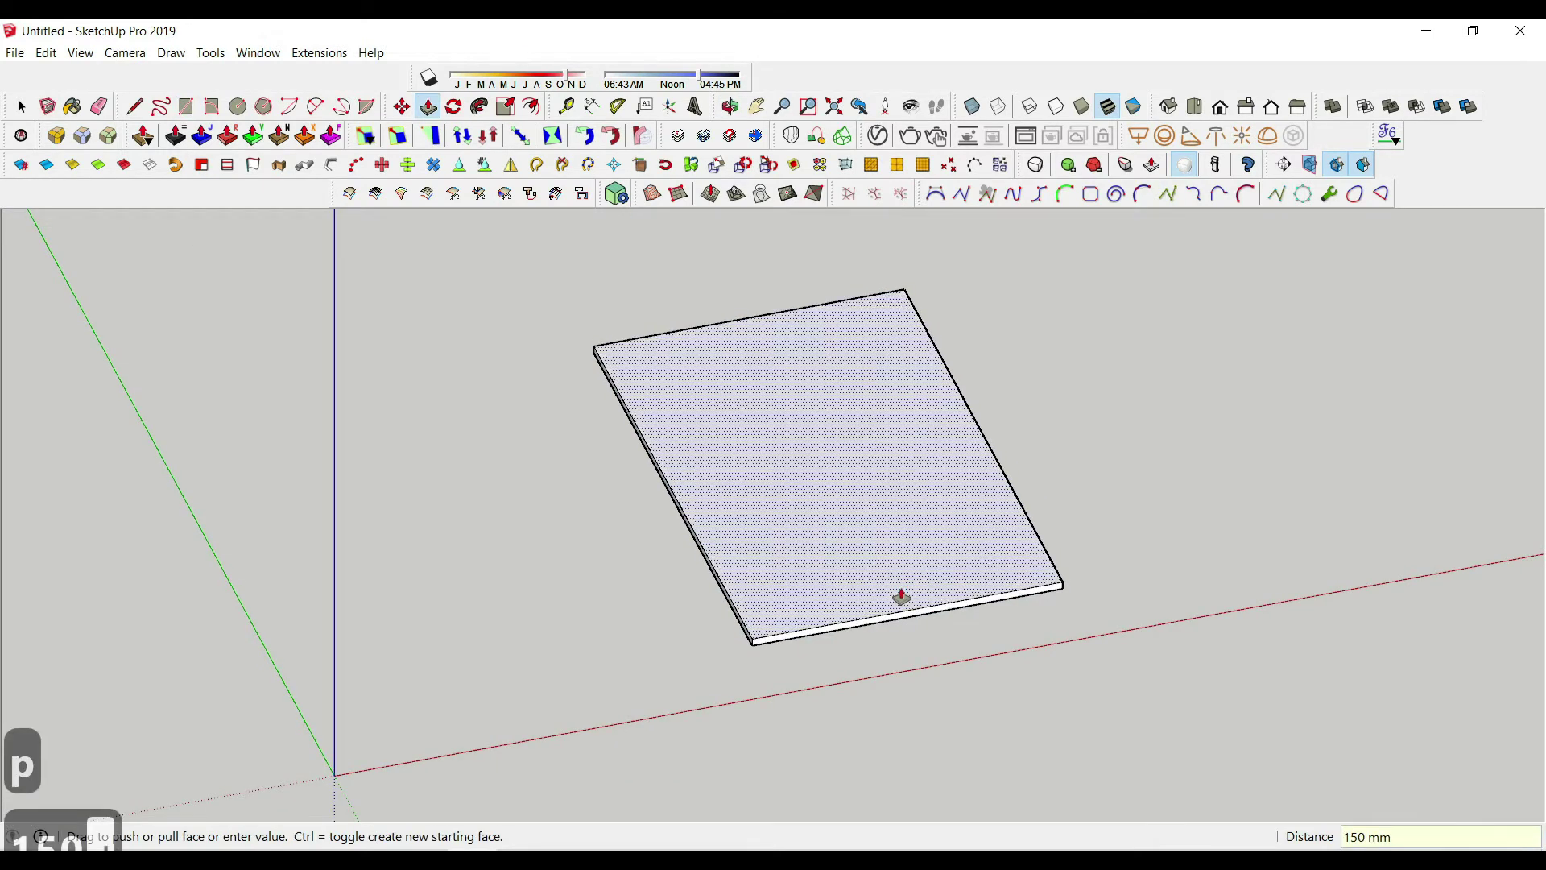
{"action": "scroll", "coordinate": [900, 597], "scroll_direction": "up", "scroll_amount": 2}
- Select the whole slab, make it a group and open that group for editing
{"action": "key", "text": "space"}
{"action": "triple_click", "coordinate": [887, 587]}
{"action": "scroll", "coordinate": [891, 600], "scroll_direction": "down", "scroll_amount": 4}
{"action": "middle_click_drag", "start_coordinate": [894, 612], "coordinate": [717, 569]}
{"action": "right_click", "coordinate": [900, 556]}
{"action": "left_click", "coordinate": [963, 210]}
{"action": "double_click", "coordinate": [698, 553]}
{"action": "scroll", "coordinate": [644, 669], "scroll_direction": "up", "scroll_amount": 3}
{"action": "middle_click_drag", "start_coordinate": [680, 642], "coordinate": [765, 493]}
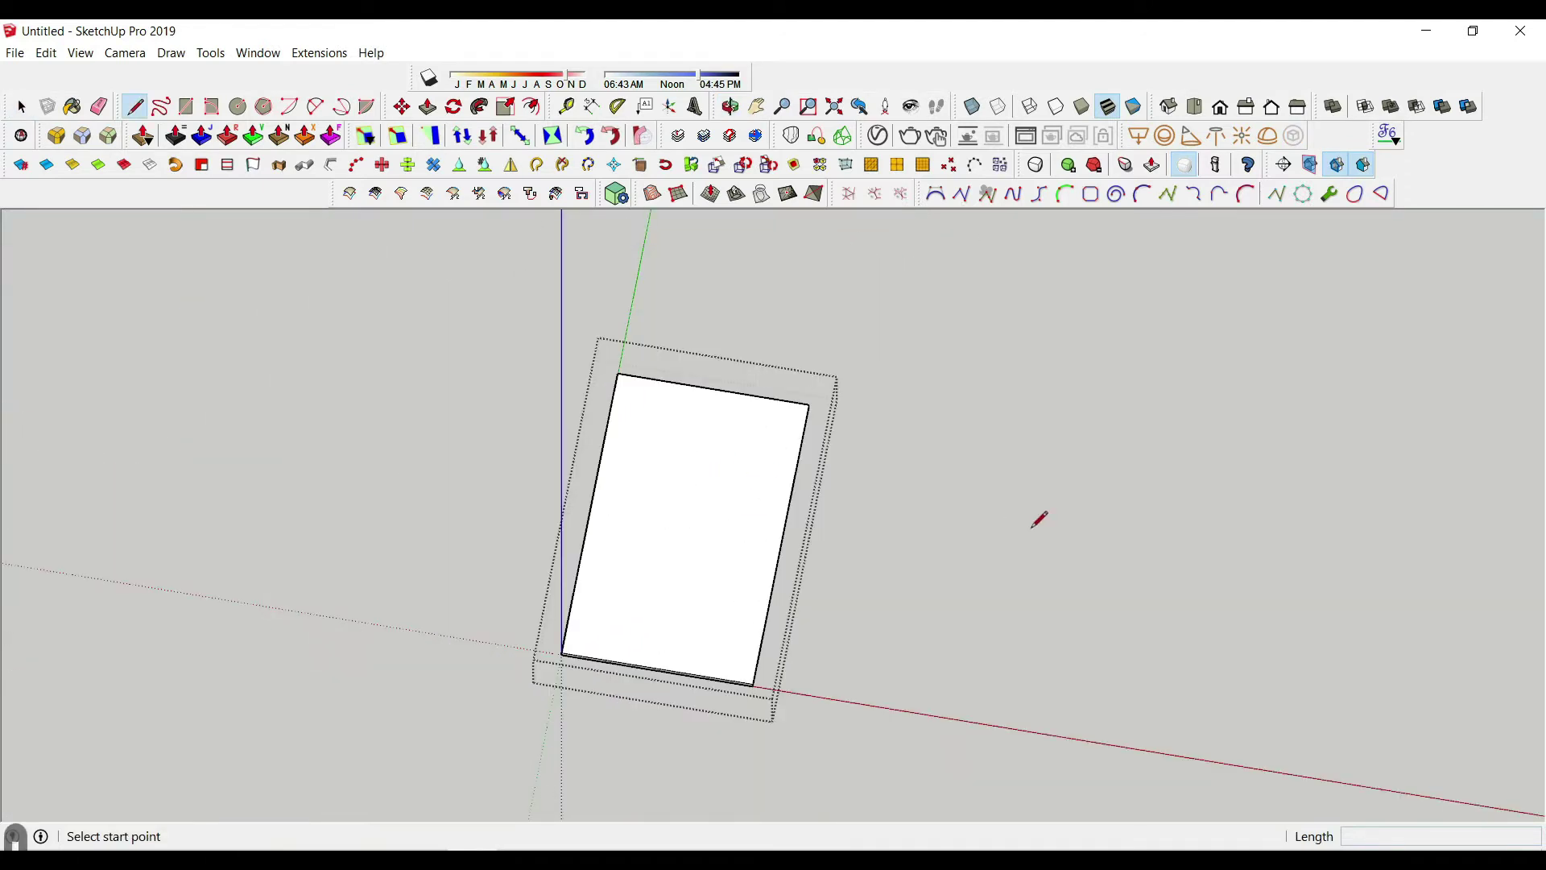
- Draw a thin rectangular strip about 34 mm by 9271 mm beside the slab, parallel to its long side
{"action": "key", "text": "r"}
{"action": "left_click", "coordinate": [1038, 451]}
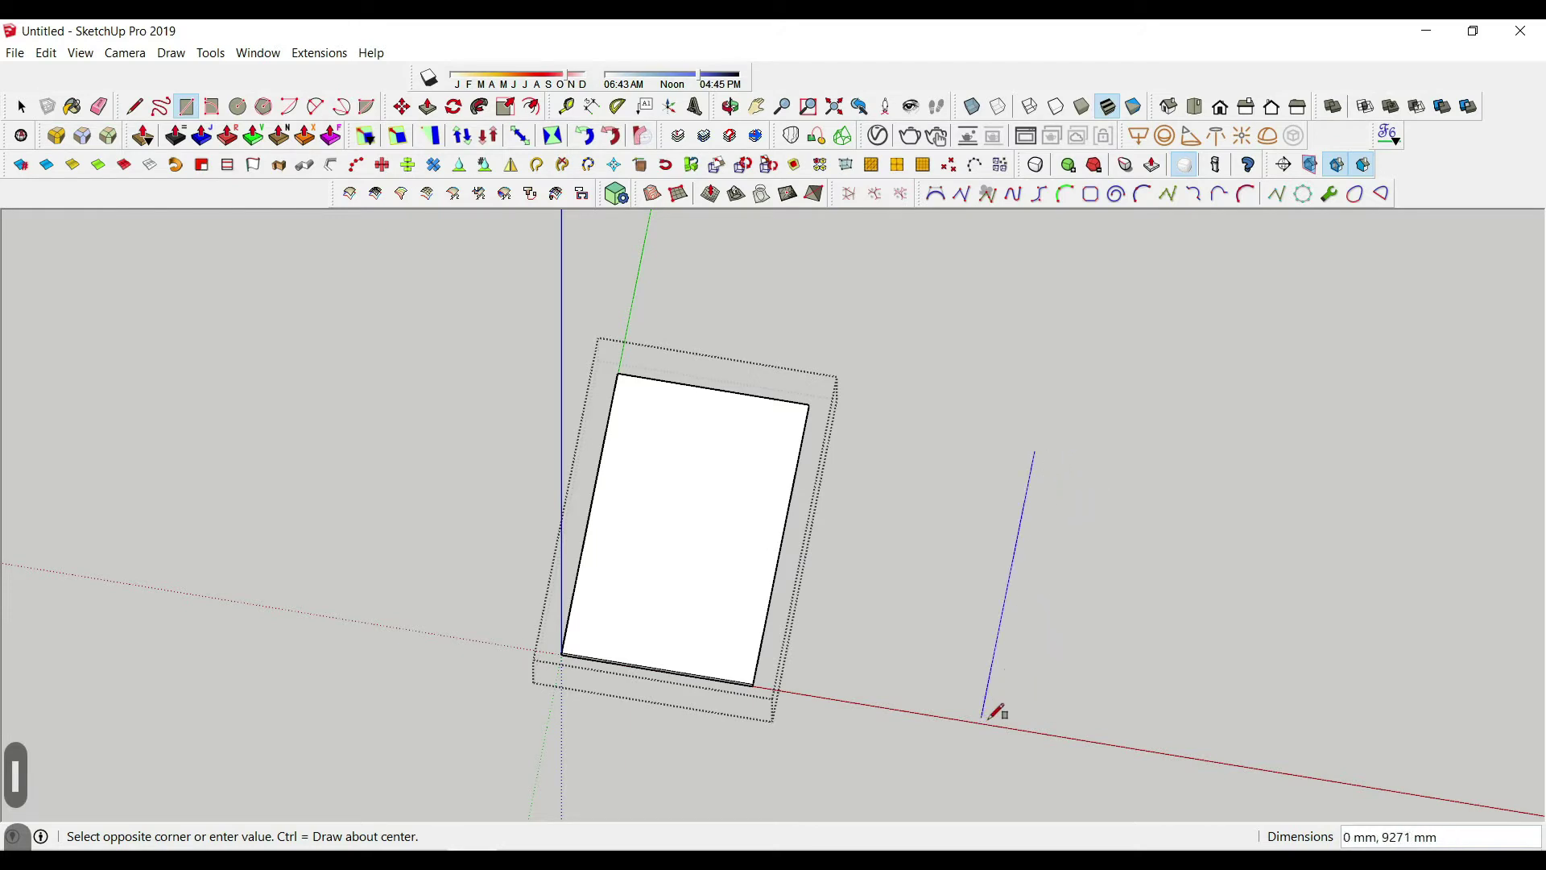
{"action": "scroll", "coordinate": [998, 713], "scroll_direction": "up", "scroll_amount": 2}
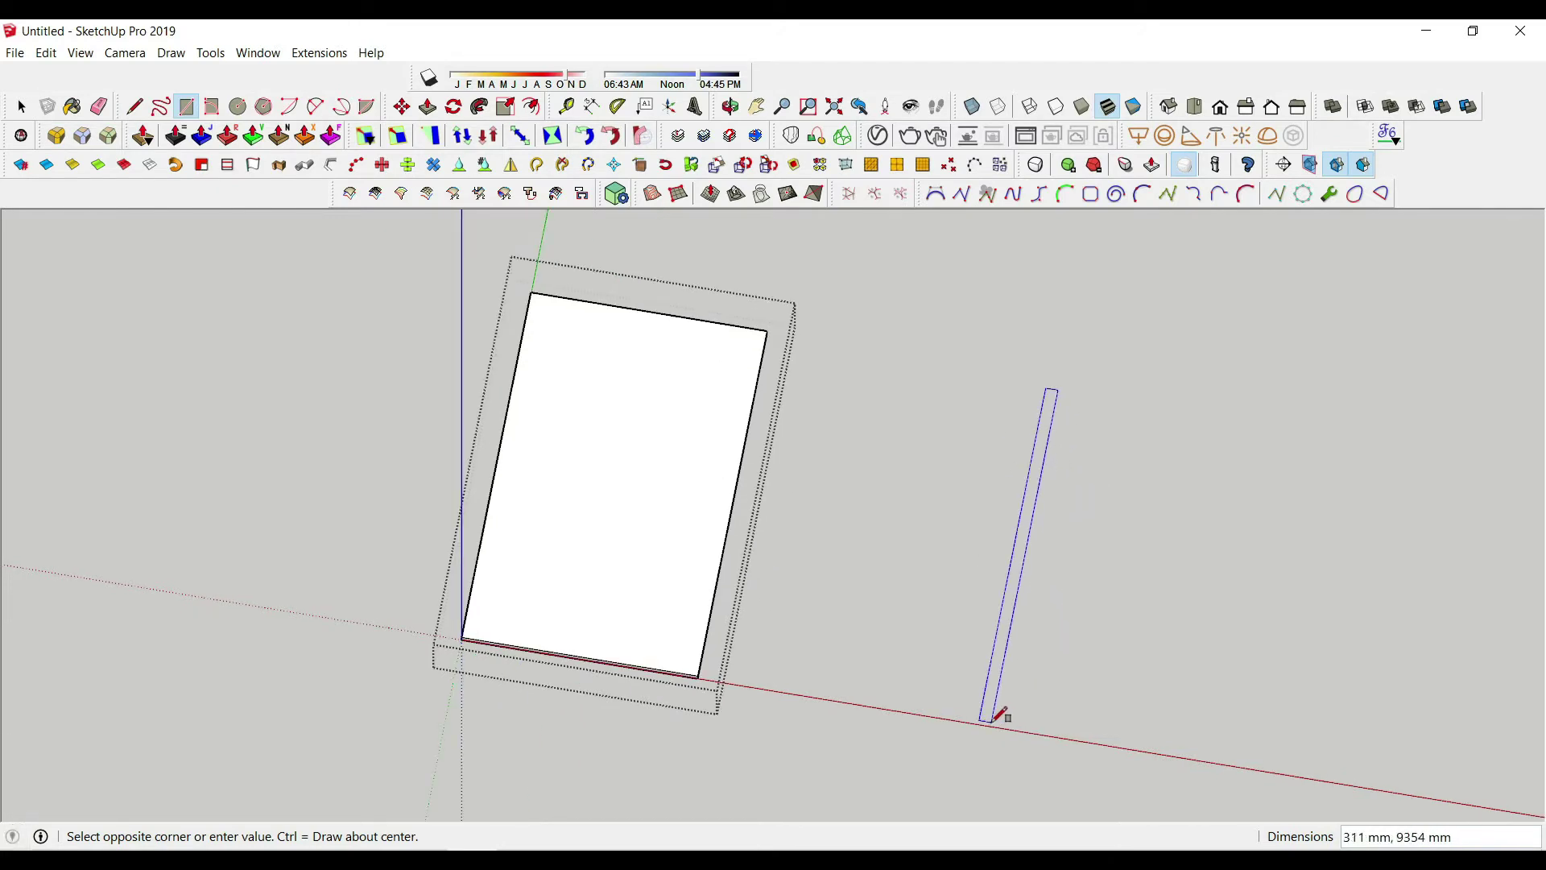
{"action": "scroll", "coordinate": [998, 715], "scroll_direction": "up", "scroll_amount": 3}
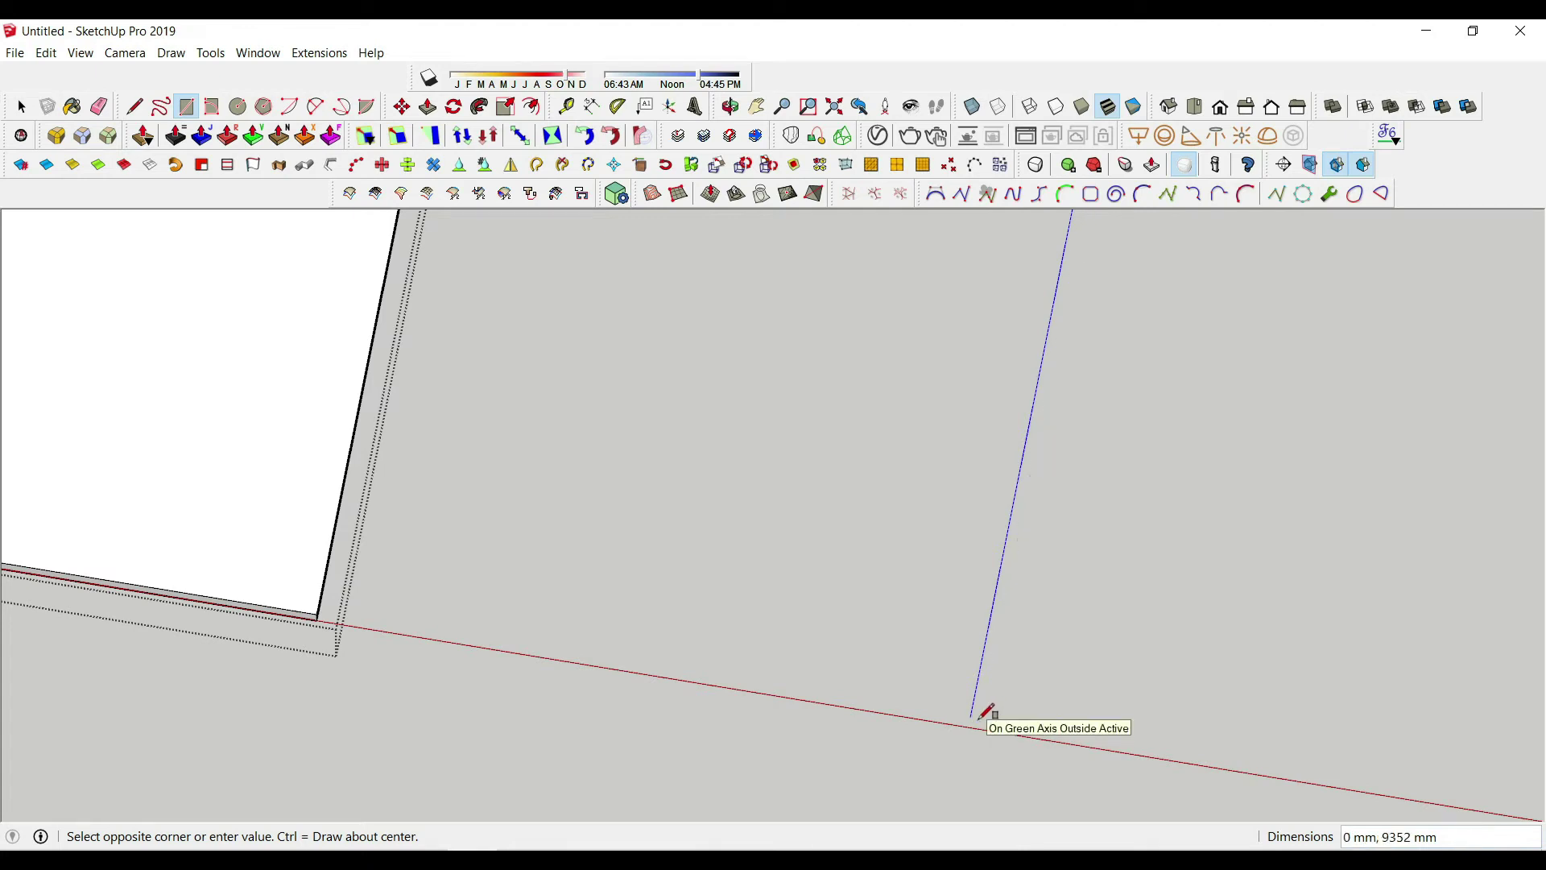
{"action": "scroll", "coordinate": [987, 713], "scroll_direction": "up", "scroll_amount": 2}
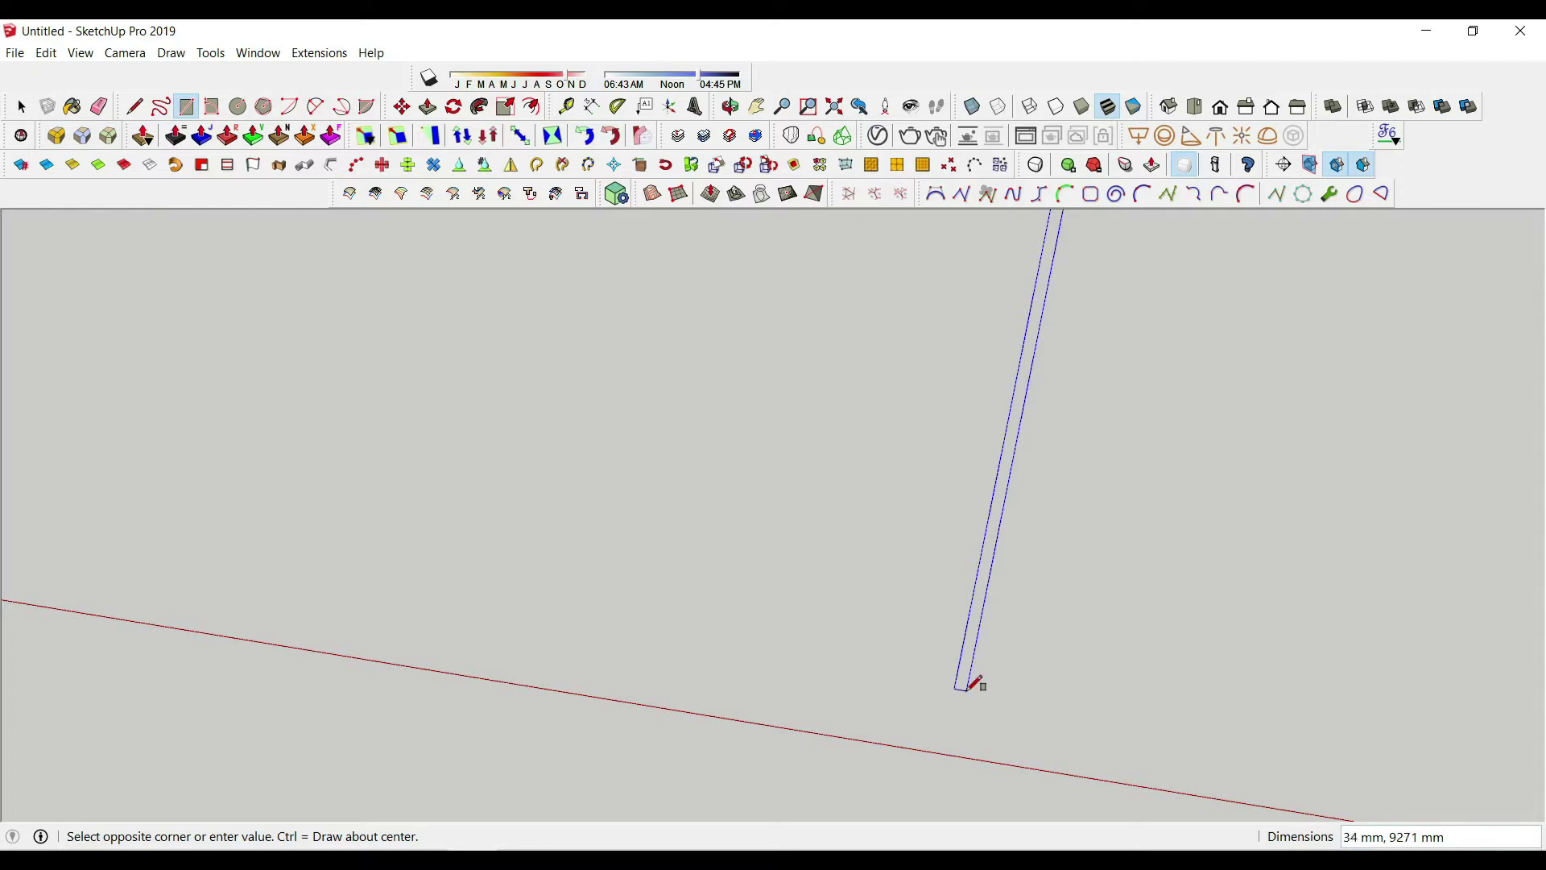
{"action": "left_click", "coordinate": [974, 683]}
{"action": "scroll", "coordinate": [1031, 583], "scroll_direction": "down", "scroll_amount": 4}
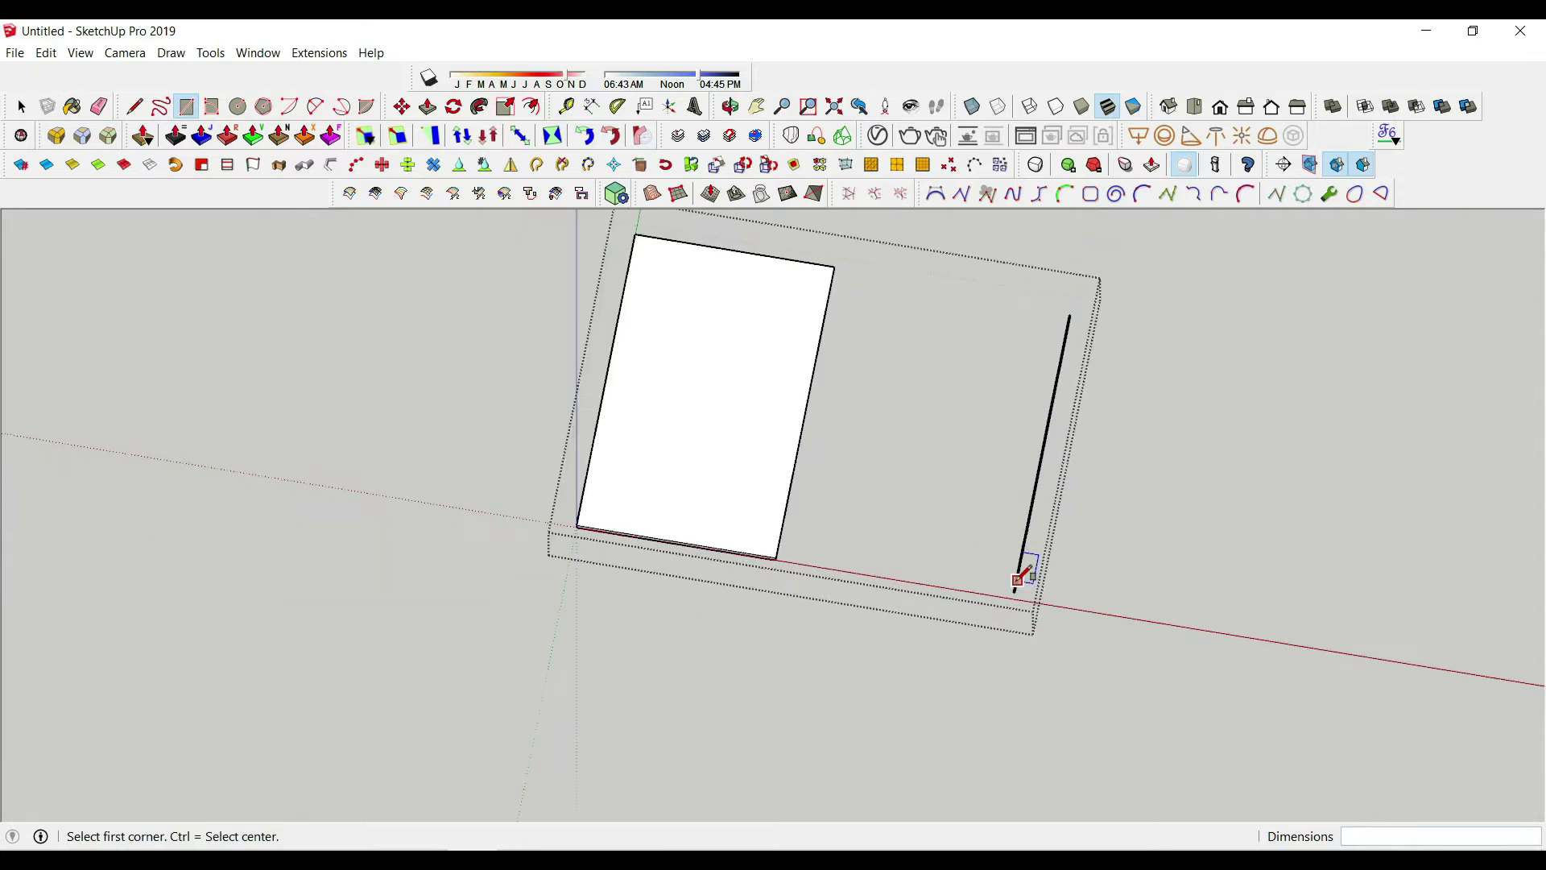
- Group the thin strip and move it along the red axis onto the slab
{"action": "key", "text": "space"}
{"action": "scroll", "coordinate": [1017, 586], "scroll_direction": "up", "scroll_amount": 1}
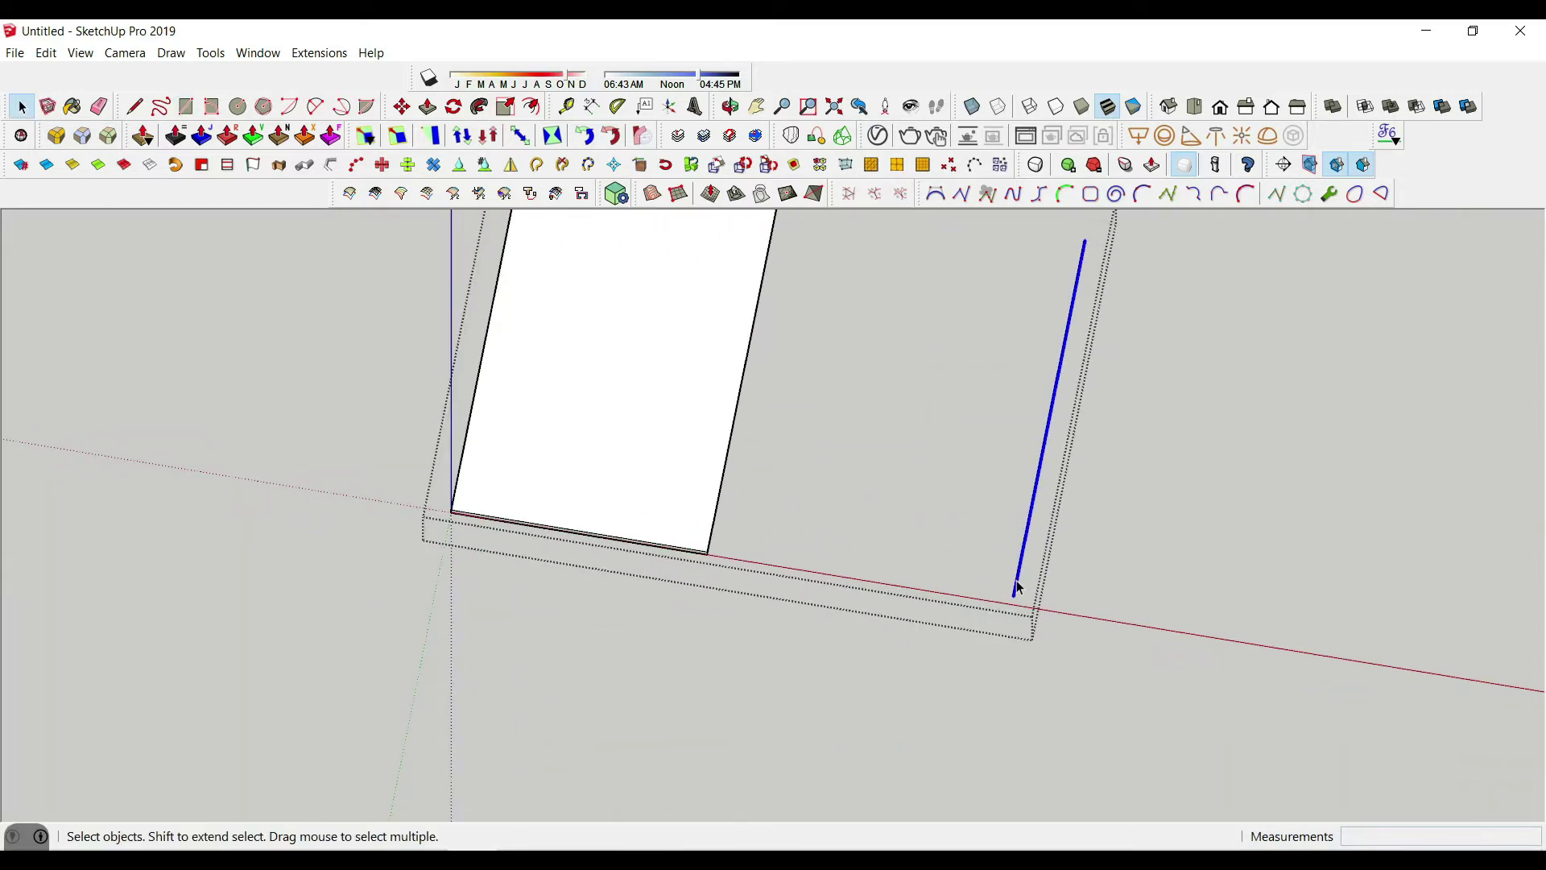
{"action": "right_click", "coordinate": [1016, 580]}
{"action": "left_click", "coordinate": [1100, 252]}
{"action": "middle_click_drag", "start_coordinate": [1047, 546], "coordinate": [967, 608], "text": "shift"}
{"action": "scroll", "coordinate": [960, 645], "scroll_direction": "up", "scroll_amount": 1}
{"action": "key", "text": "m"}
{"action": "left_click", "coordinate": [930, 663]}
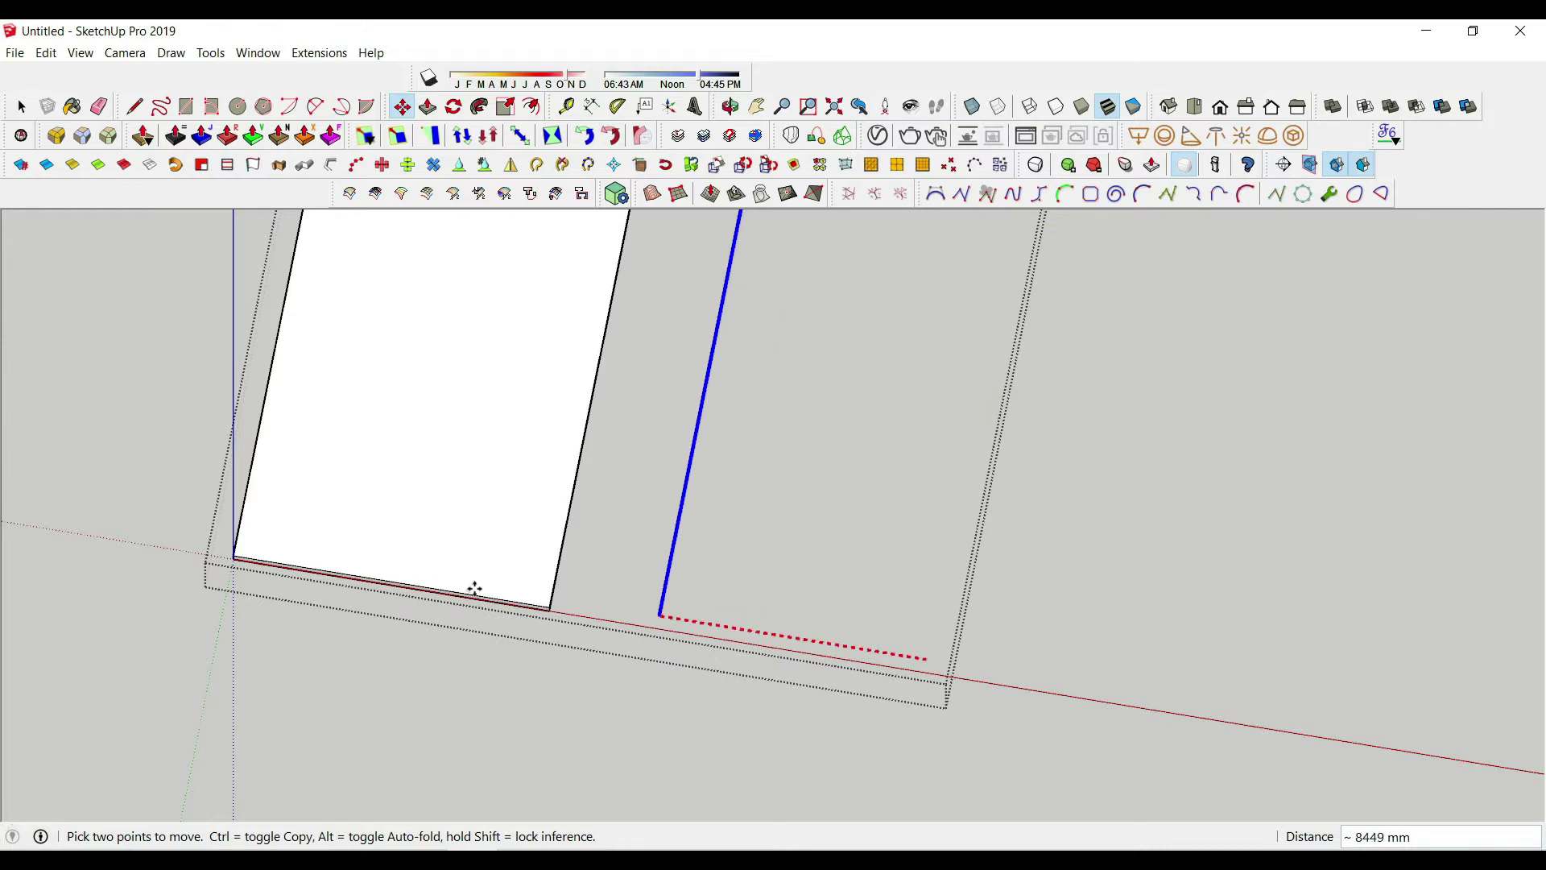
{"action": "left_click", "coordinate": [457, 585]}
- Rotate the strip on the slab's top face so that it runs diagonally across one long edge
{"action": "scroll", "coordinate": [494, 512], "scroll_direction": "up", "scroll_amount": 4}
{"action": "middle_click_drag", "start_coordinate": [507, 548], "coordinate": [546, 694]}
{"action": "key", "text": "q"}
{"action": "left_click", "coordinate": [528, 672]}
{"action": "left_click", "coordinate": [572, 691]}
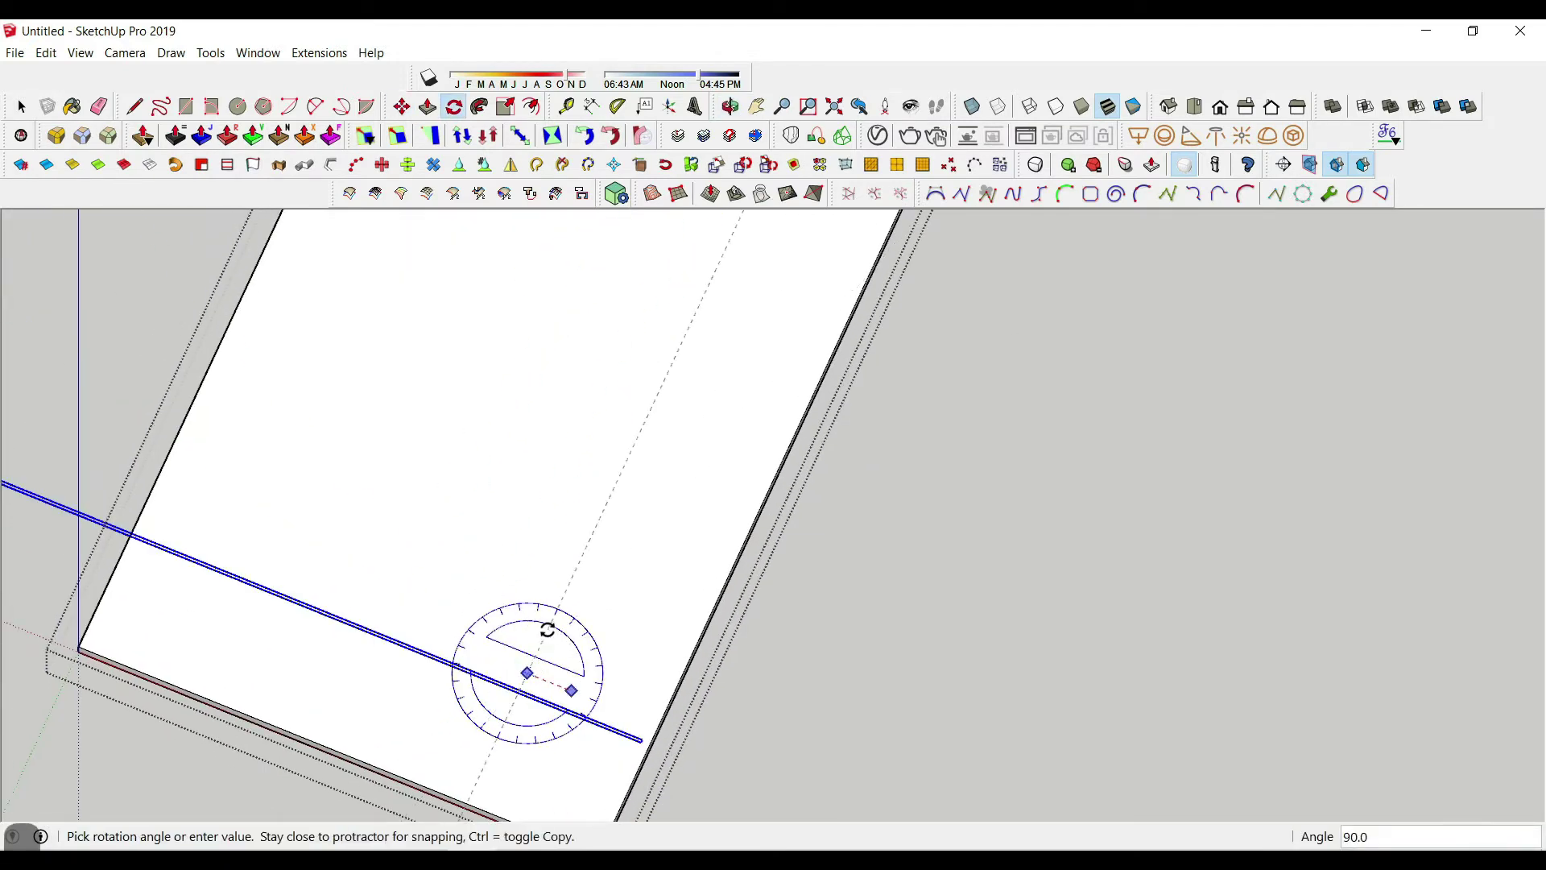
{"action": "left_click", "coordinate": [548, 635]}
{"action": "middle_click_drag", "start_coordinate": [535, 666], "coordinate": [784, 662]}
{"action": "key", "text": "space"}
- Push the slab's long side face inward by about 3241 mm to narrow the slab
{"action": "scroll", "coordinate": [677, 798], "scroll_direction": "up", "scroll_amount": 5}
{"action": "key", "text": "p"}
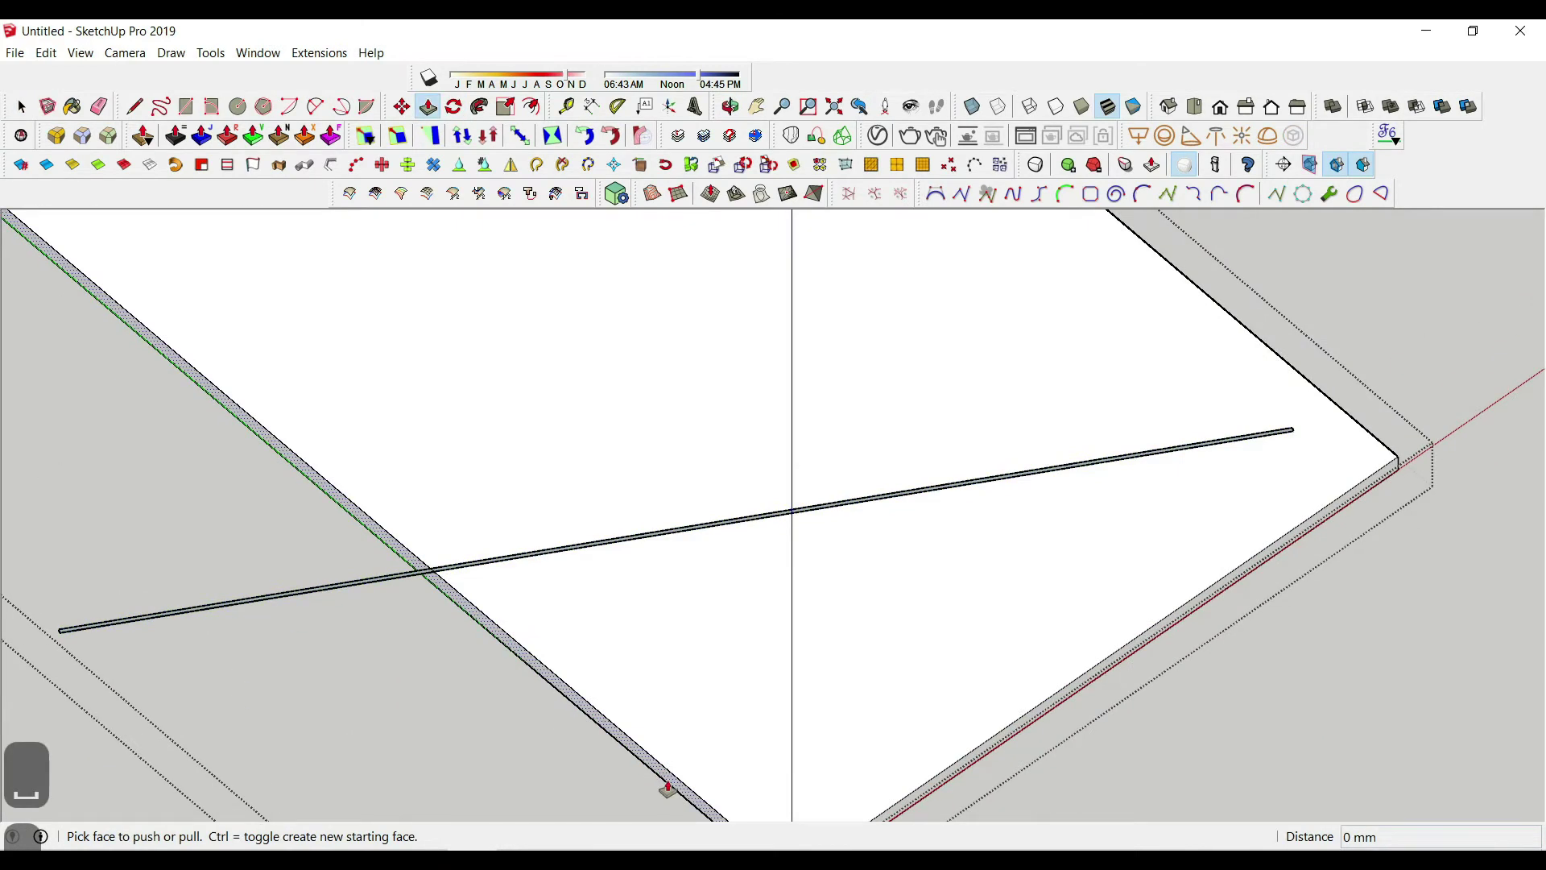
{"action": "left_click", "coordinate": [667, 788]}
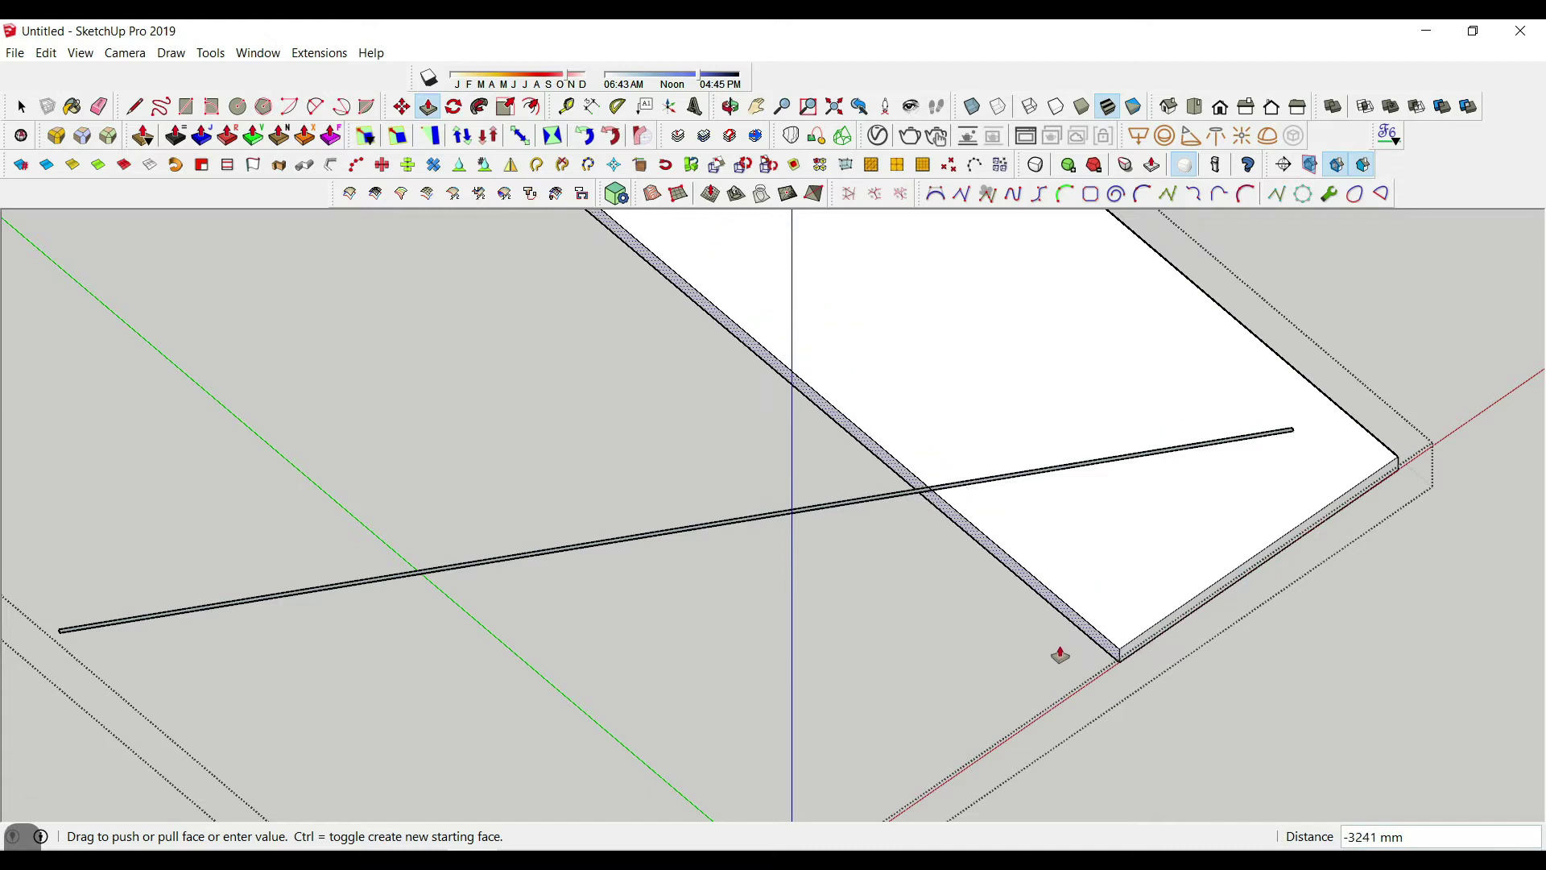
{"action": "key", "text": "space"}
- Move the diagonal strip so that it fully crosses the narrowed slab near the end on the red axis
{"action": "middle_click_drag", "start_coordinate": [1063, 649], "coordinate": [574, 654]}
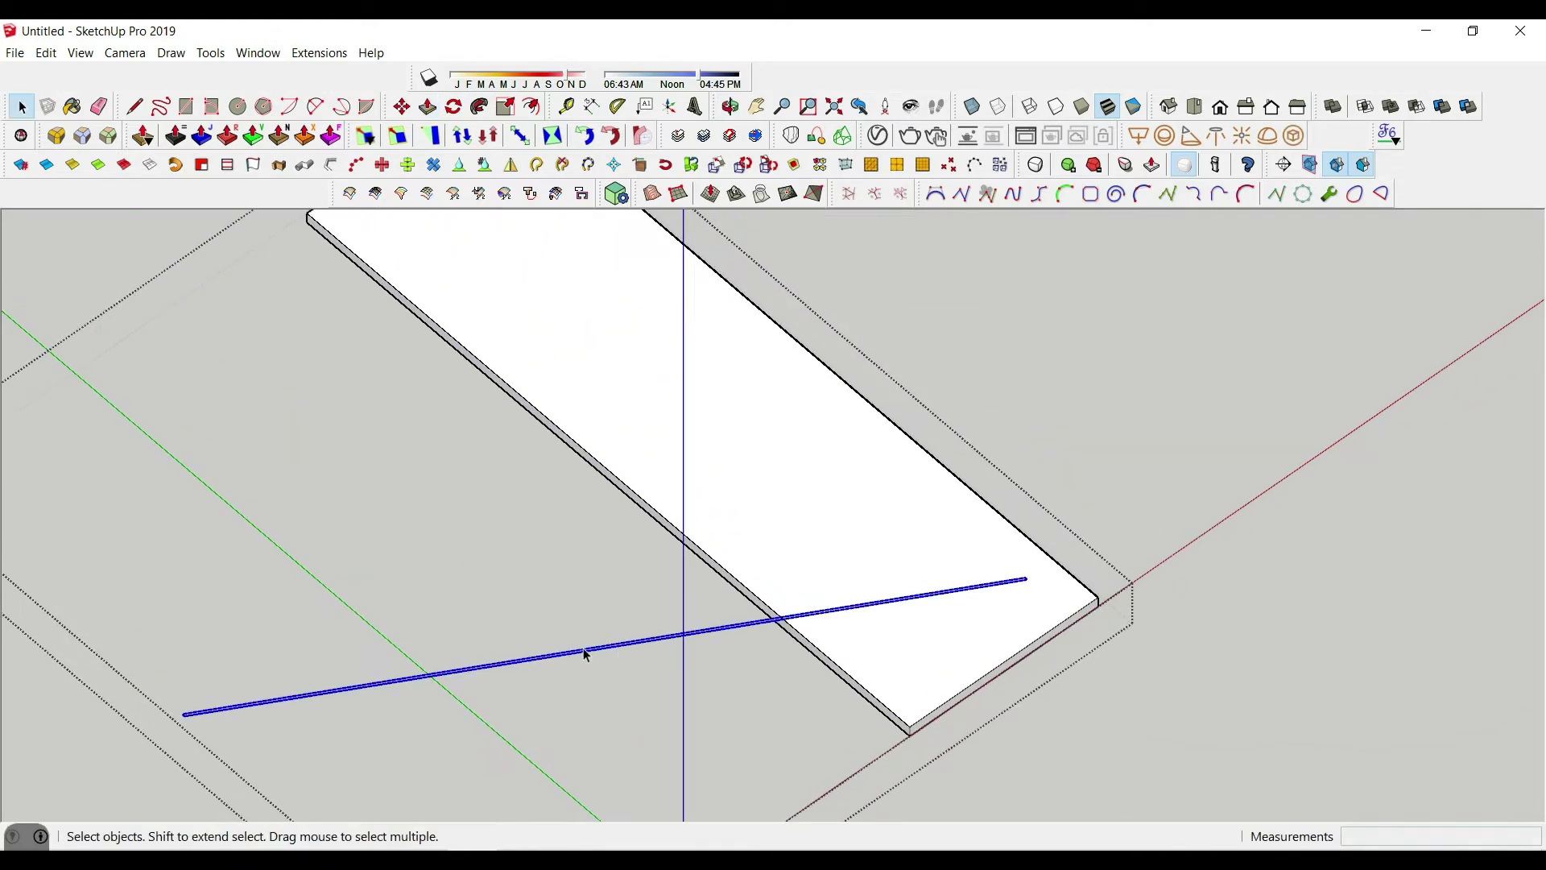
{"action": "key", "text": "m"}
{"action": "left_click", "coordinate": [547, 705]}
{"action": "middle_click_drag", "start_coordinate": [699, 682], "coordinate": [704, 719]}
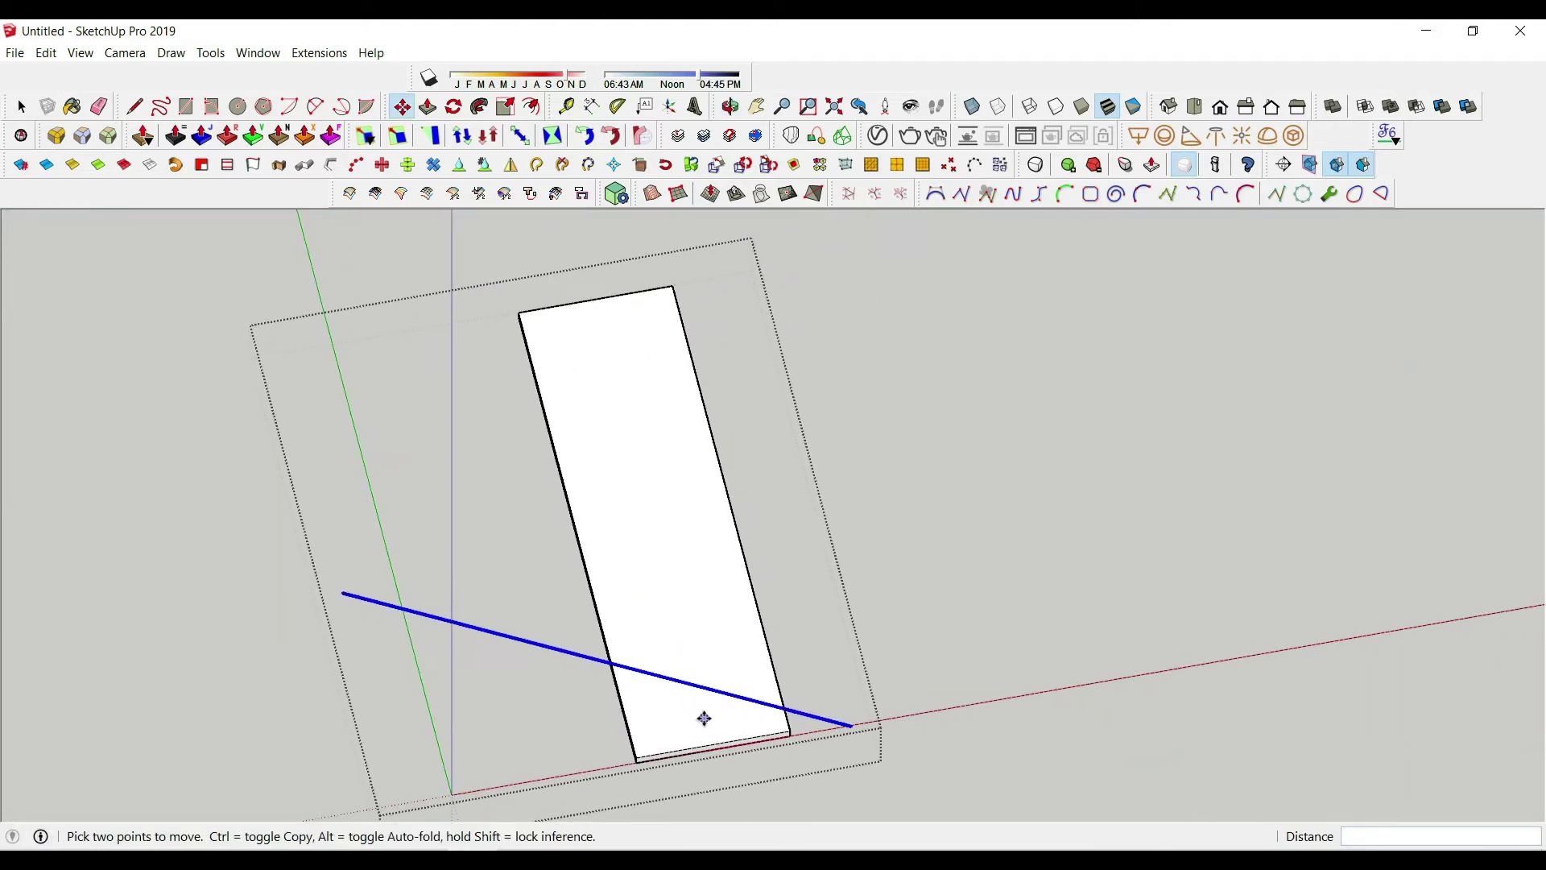
- Make three parallel copies of the diagonal strip, spaced along the slab's length
{"action": "left_click", "coordinate": [747, 664]}
{"action": "key", "text": "ctrl"}
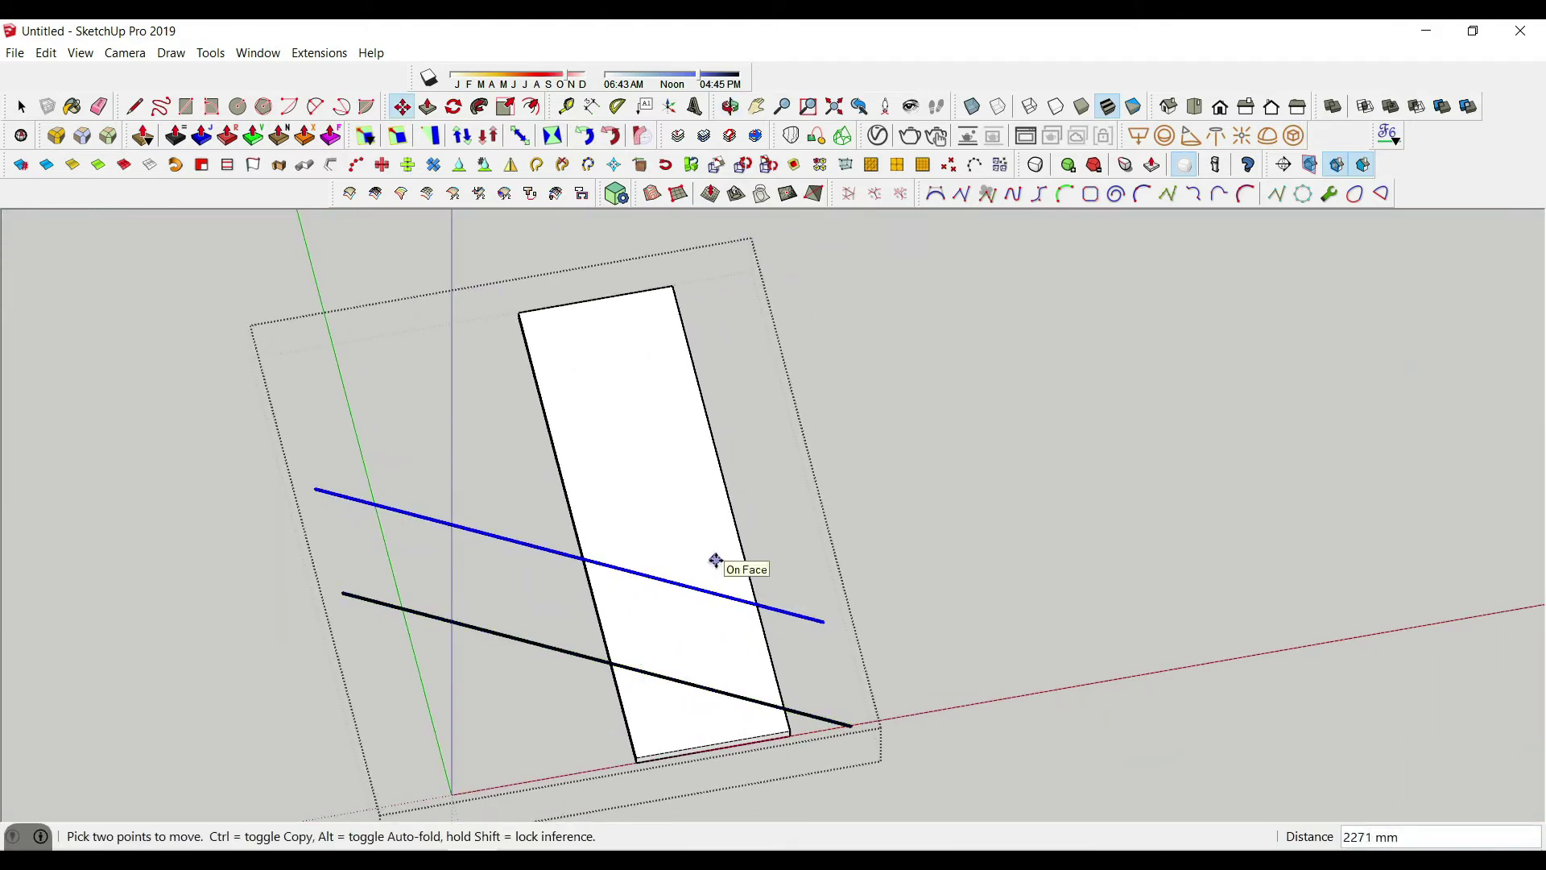
{"action": "left_click", "coordinate": [702, 552]}
{"action": "key", "text": "ctrl"}
{"action": "left_click", "coordinate": [679, 460]}
{"action": "left_click", "coordinate": [687, 465]}
{"action": "left_click", "coordinate": [654, 356]}
- Rotate the strip copy nearest the slab's far end so that it slants the opposite way
{"action": "key", "text": "q"}
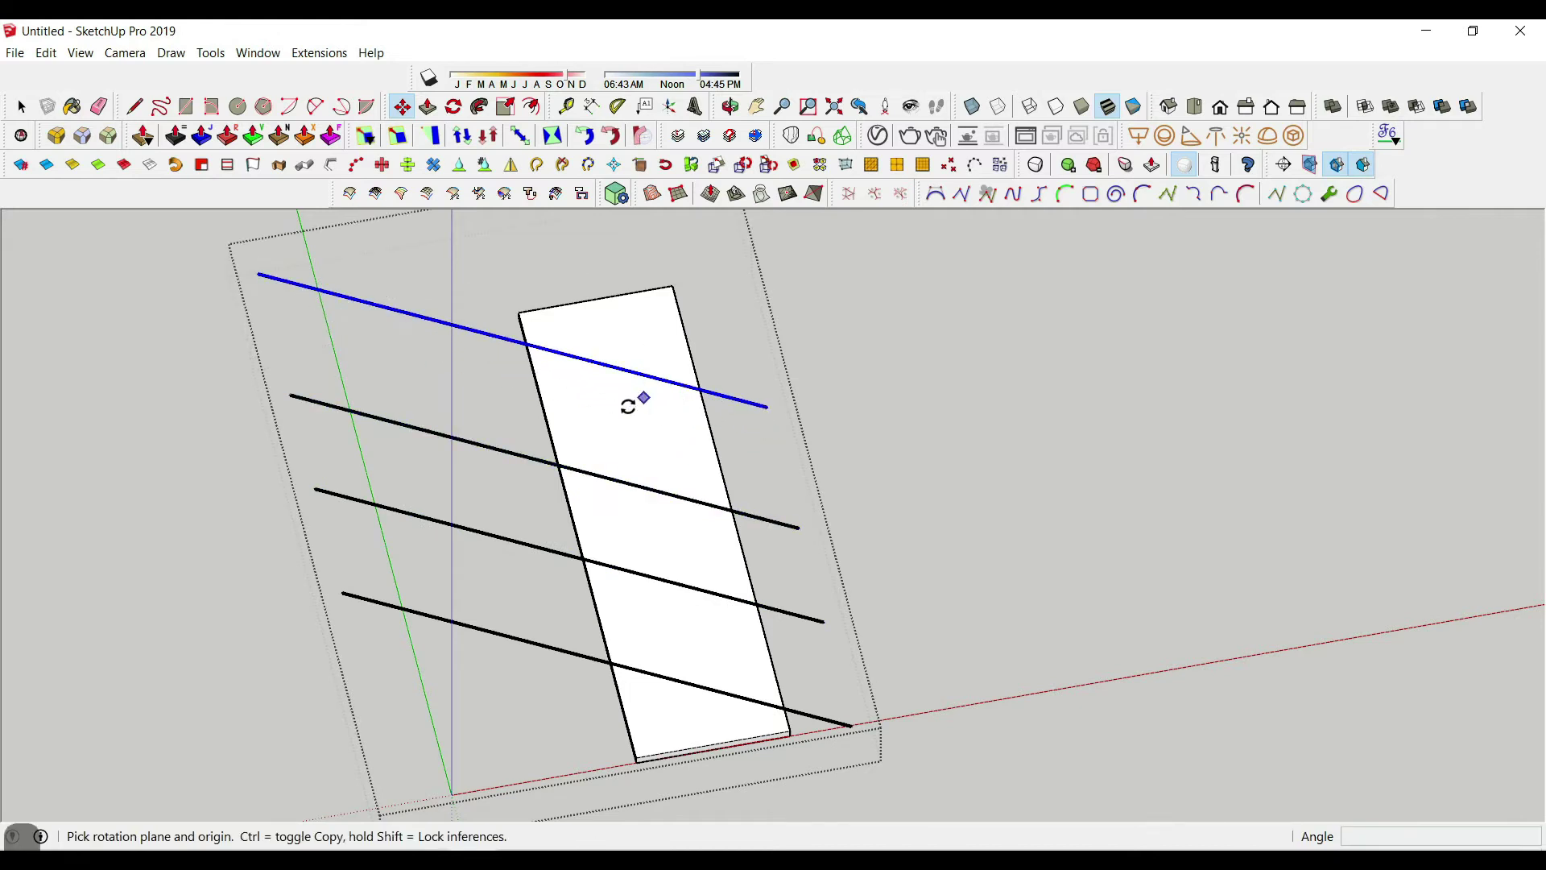
{"action": "left_click", "coordinate": [627, 393]}
{"action": "left_click", "coordinate": [652, 389]}
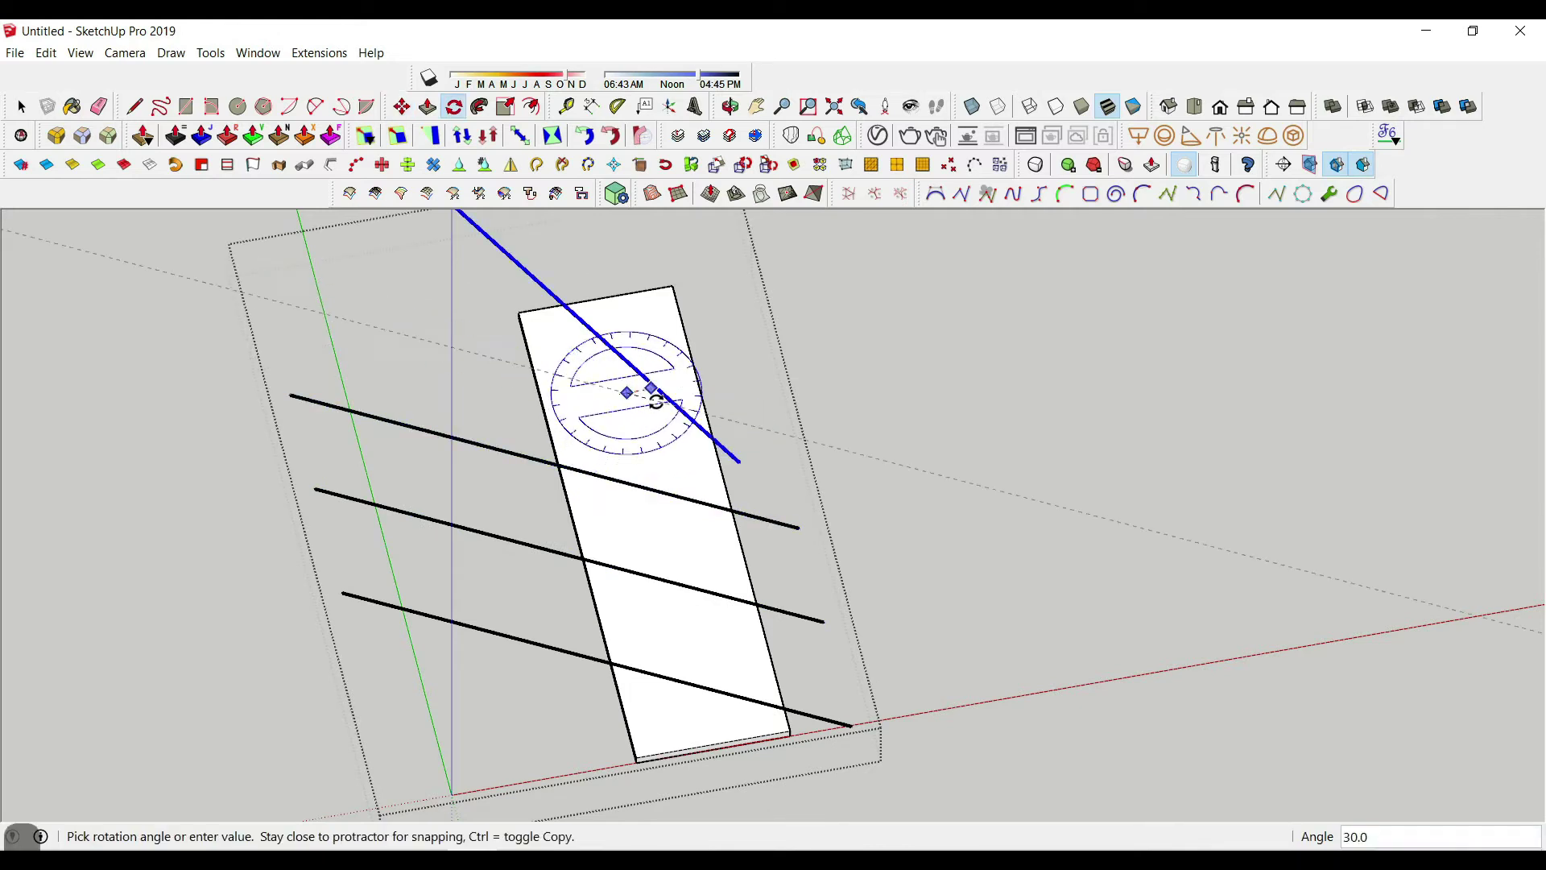
{"action": "left_click", "coordinate": [600, 422]}
- Add a rotated copy of this strip crossing the corner at the slab's far end
{"action": "left_click_drag", "start_coordinate": [618, 364], "coordinate": [594, 348]}
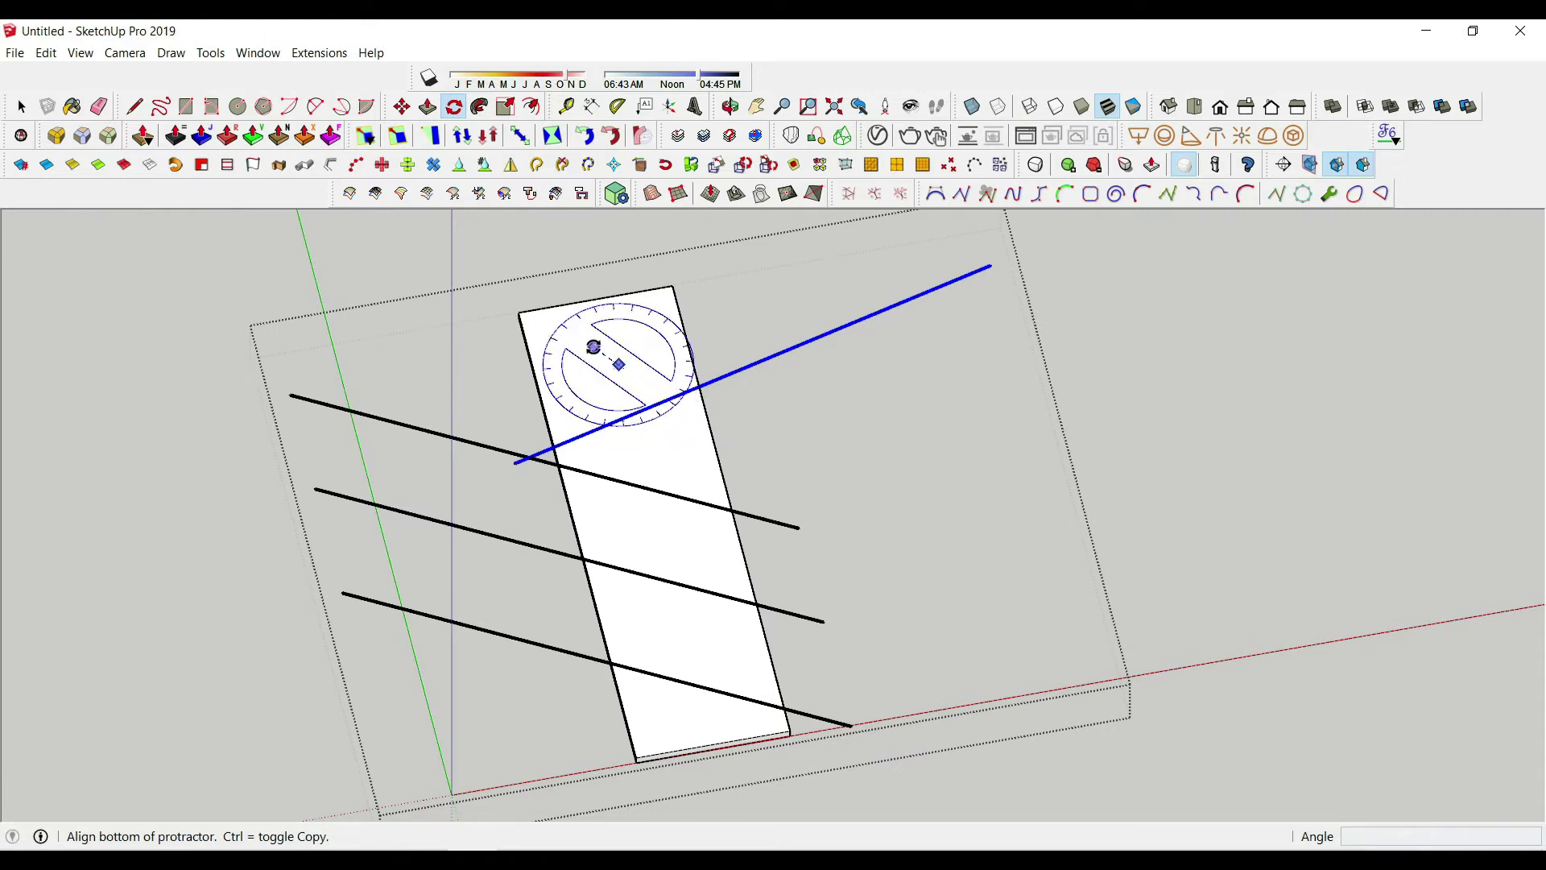
{"action": "left_click", "coordinate": [679, 464]}
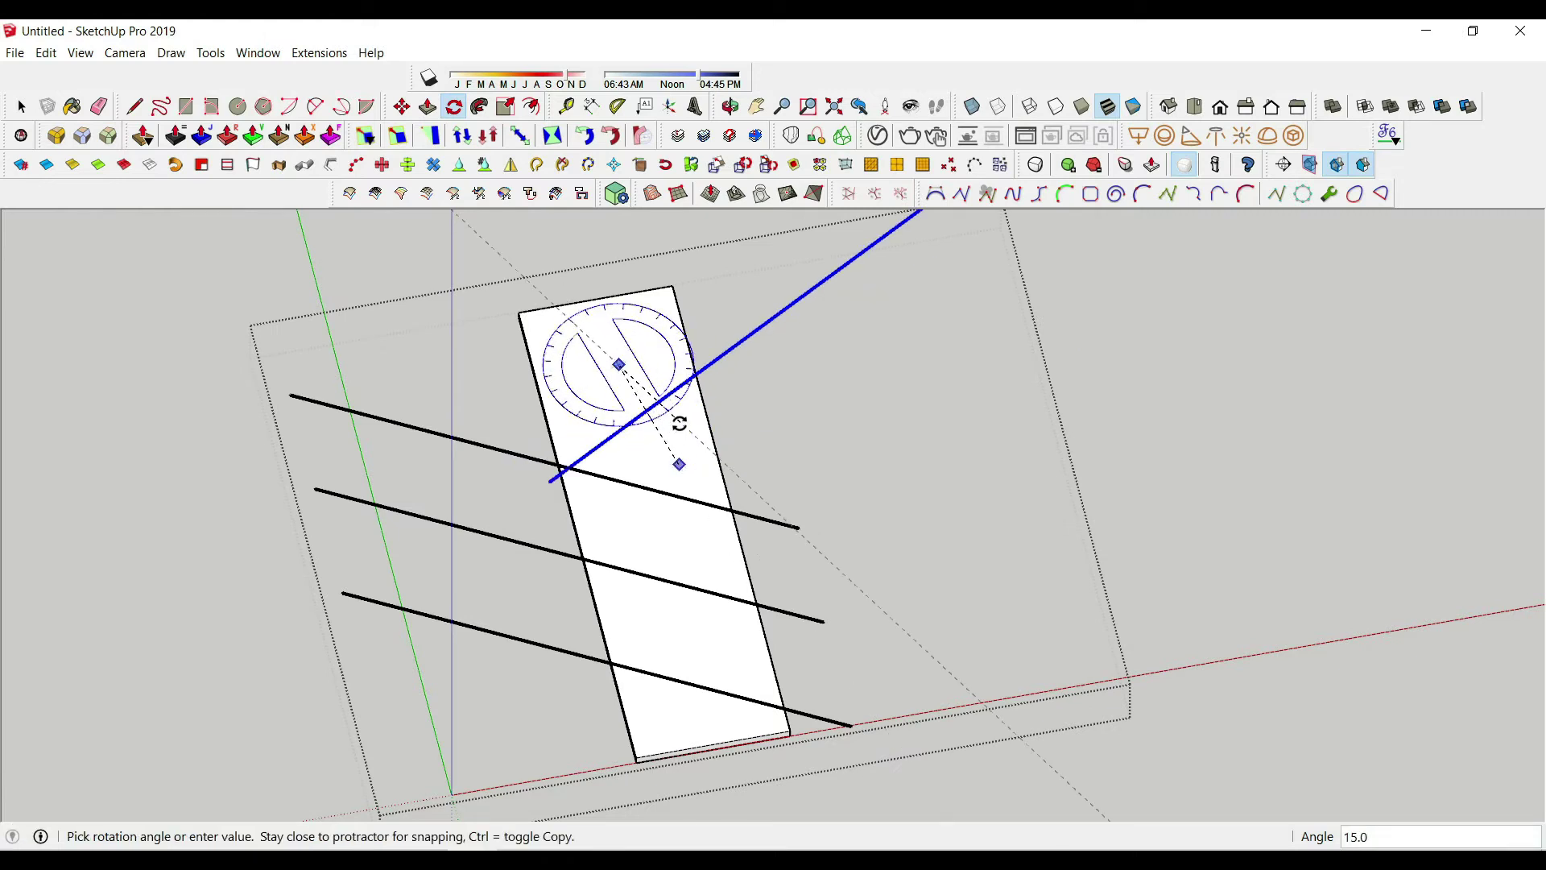
{"action": "left_click", "coordinate": [637, 344]}
- Add a copy of the third parallel strip rotated 120 degrees across the middle of the slab
{"action": "key", "text": "space"}
{"action": "left_click", "coordinate": [680, 499]}
{"action": "key", "text": "q"}
{"action": "left_click", "coordinate": [637, 514]}
{"action": "left_click", "coordinate": [684, 524]}
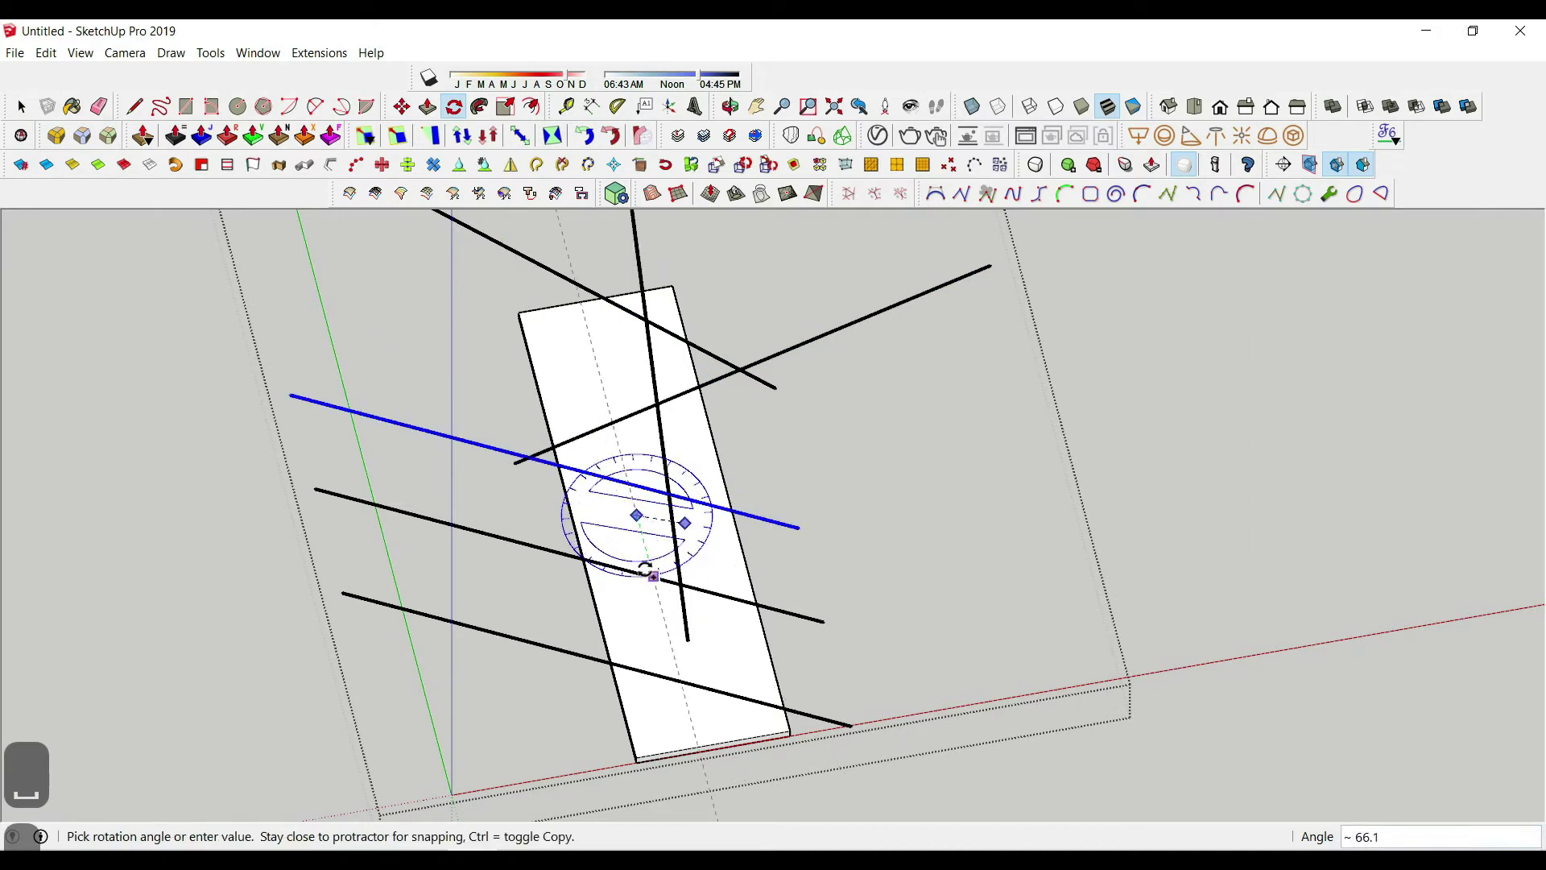
{"action": "left_click", "coordinate": [598, 550]}
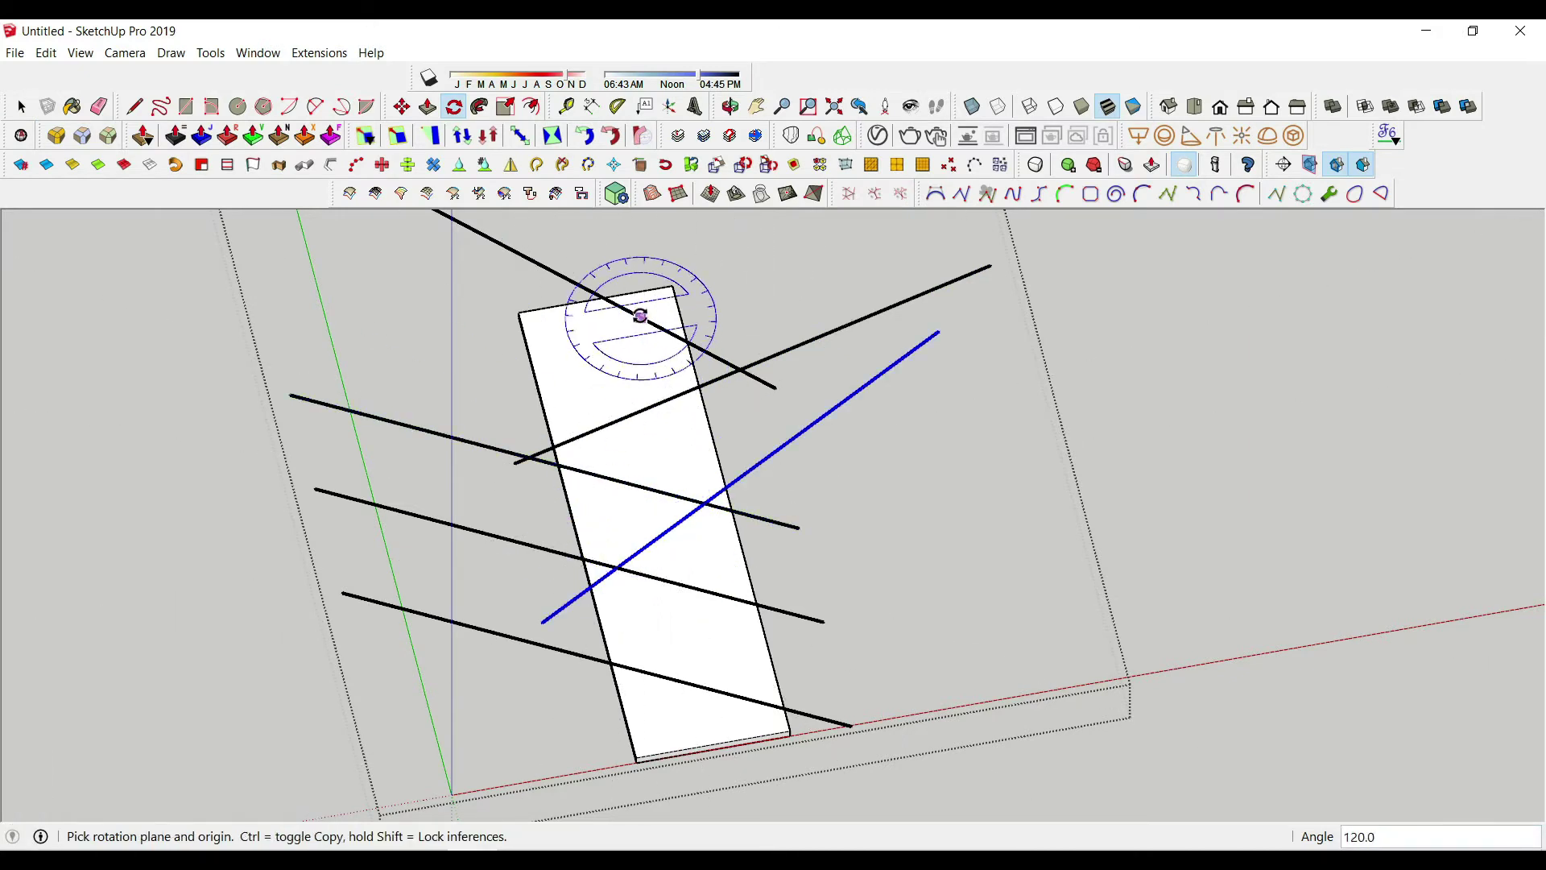
- Add a rotated copy of the strip at the slab's far end and shift it so that it crosses the original
{"action": "key", "text": "space"}
{"action": "key", "text": "q"}
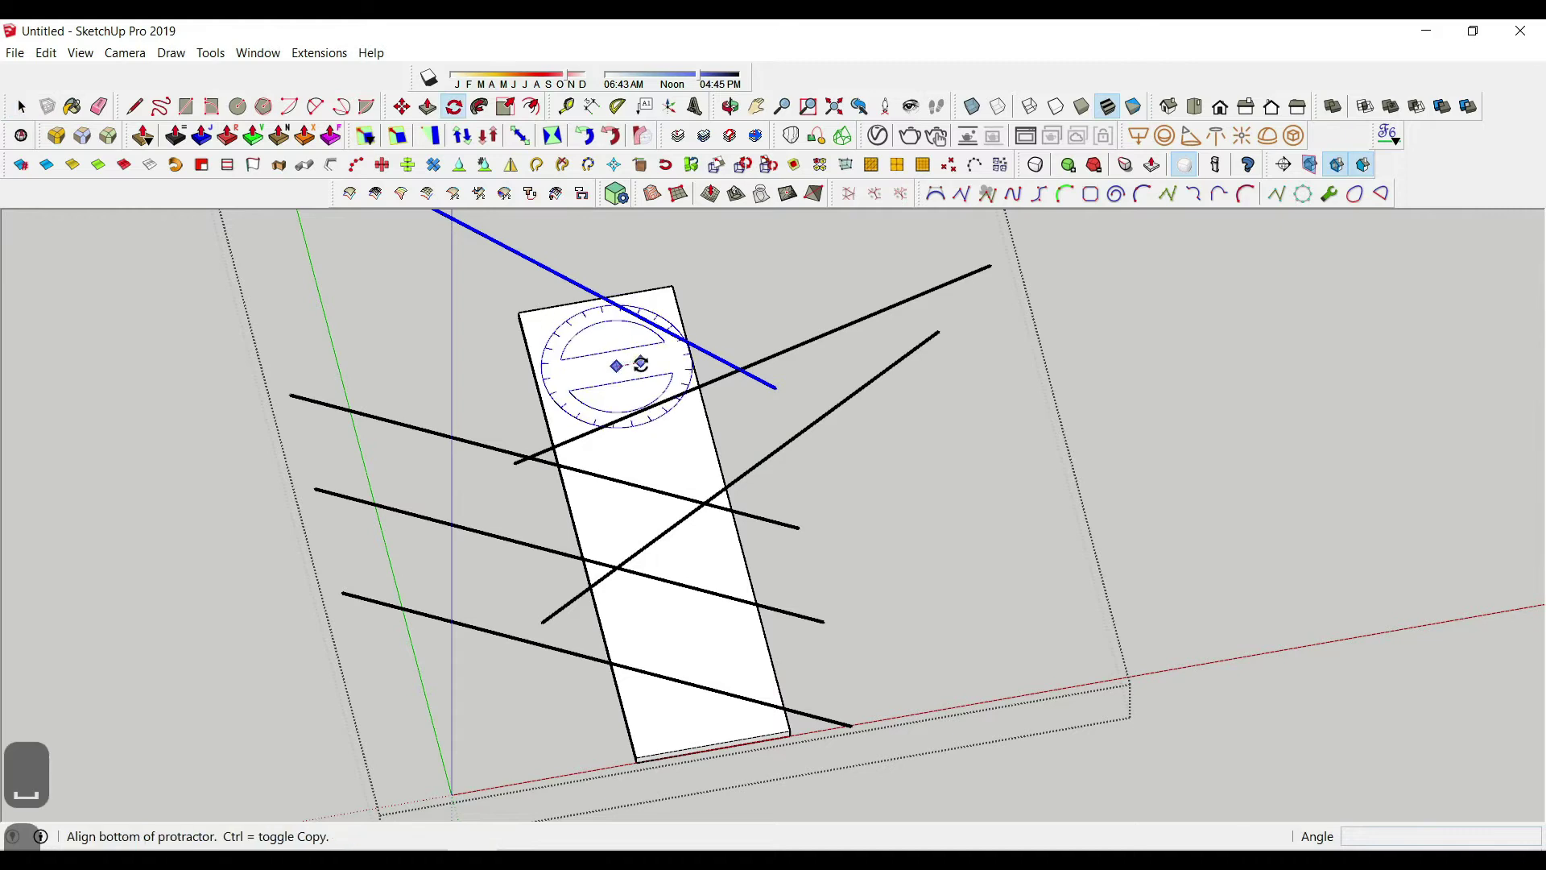
{"action": "left_click", "coordinate": [641, 364]}
{"action": "left_click", "coordinate": [580, 242]}
{"action": "key", "text": "m"}
{"action": "left_click", "coordinate": [916, 505]}
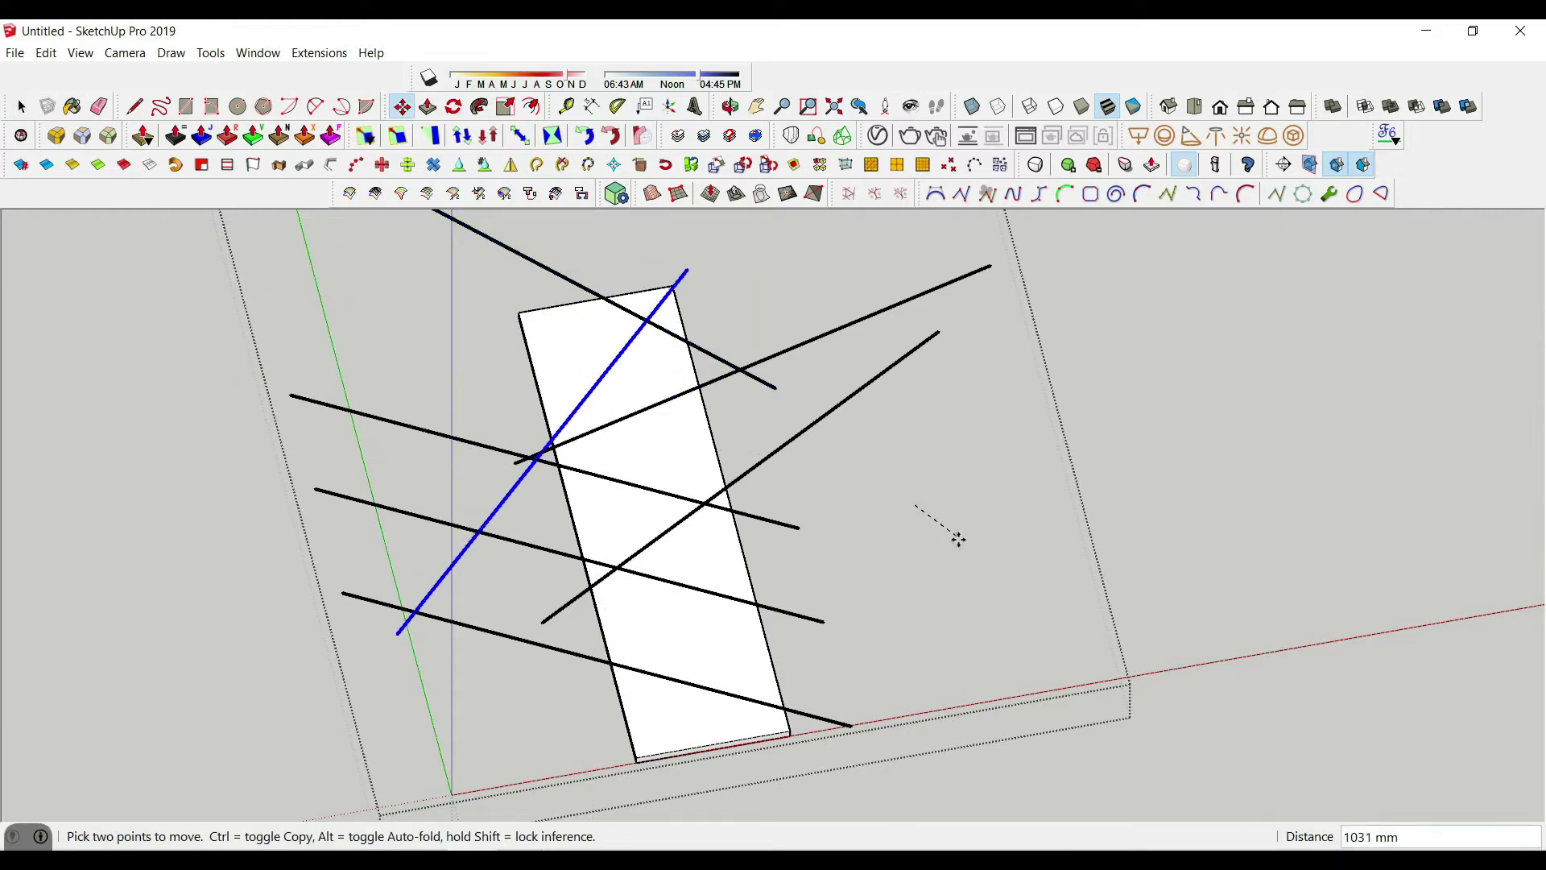
{"action": "key", "text": "space"}
- Add a steeply rotated copy of the strip nearest the red axis and move it across the slab's near end
{"action": "left_click", "coordinate": [701, 686]}
{"action": "key", "text": "q"}
{"action": "left_click", "coordinate": [708, 641]}
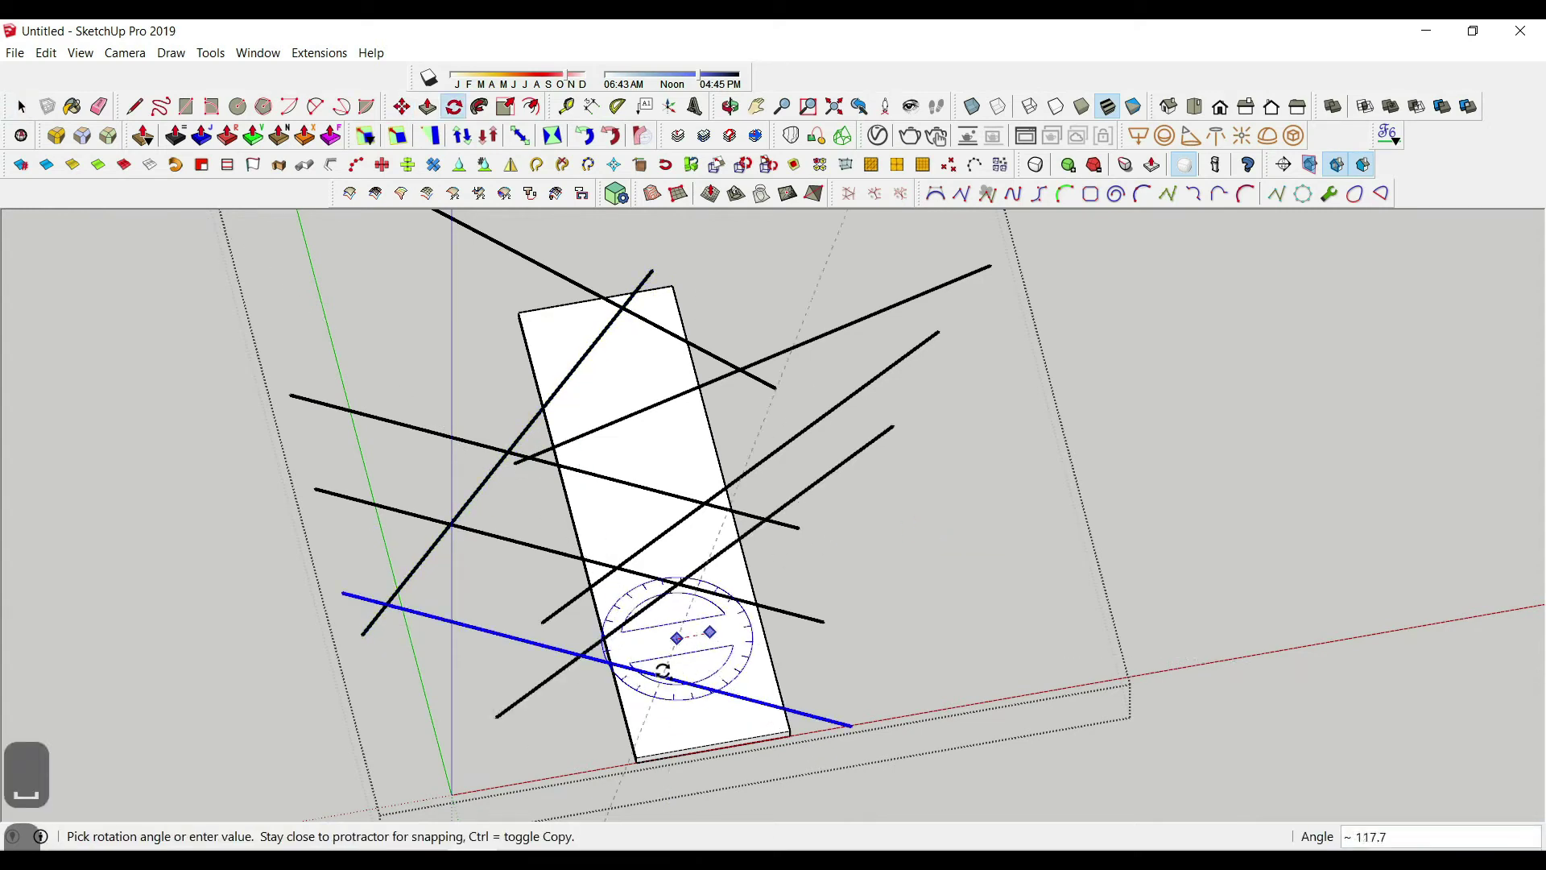
{"action": "left_click", "coordinate": [700, 626]}
{"action": "key", "text": "m"}
{"action": "left_click", "coordinate": [699, 626]}
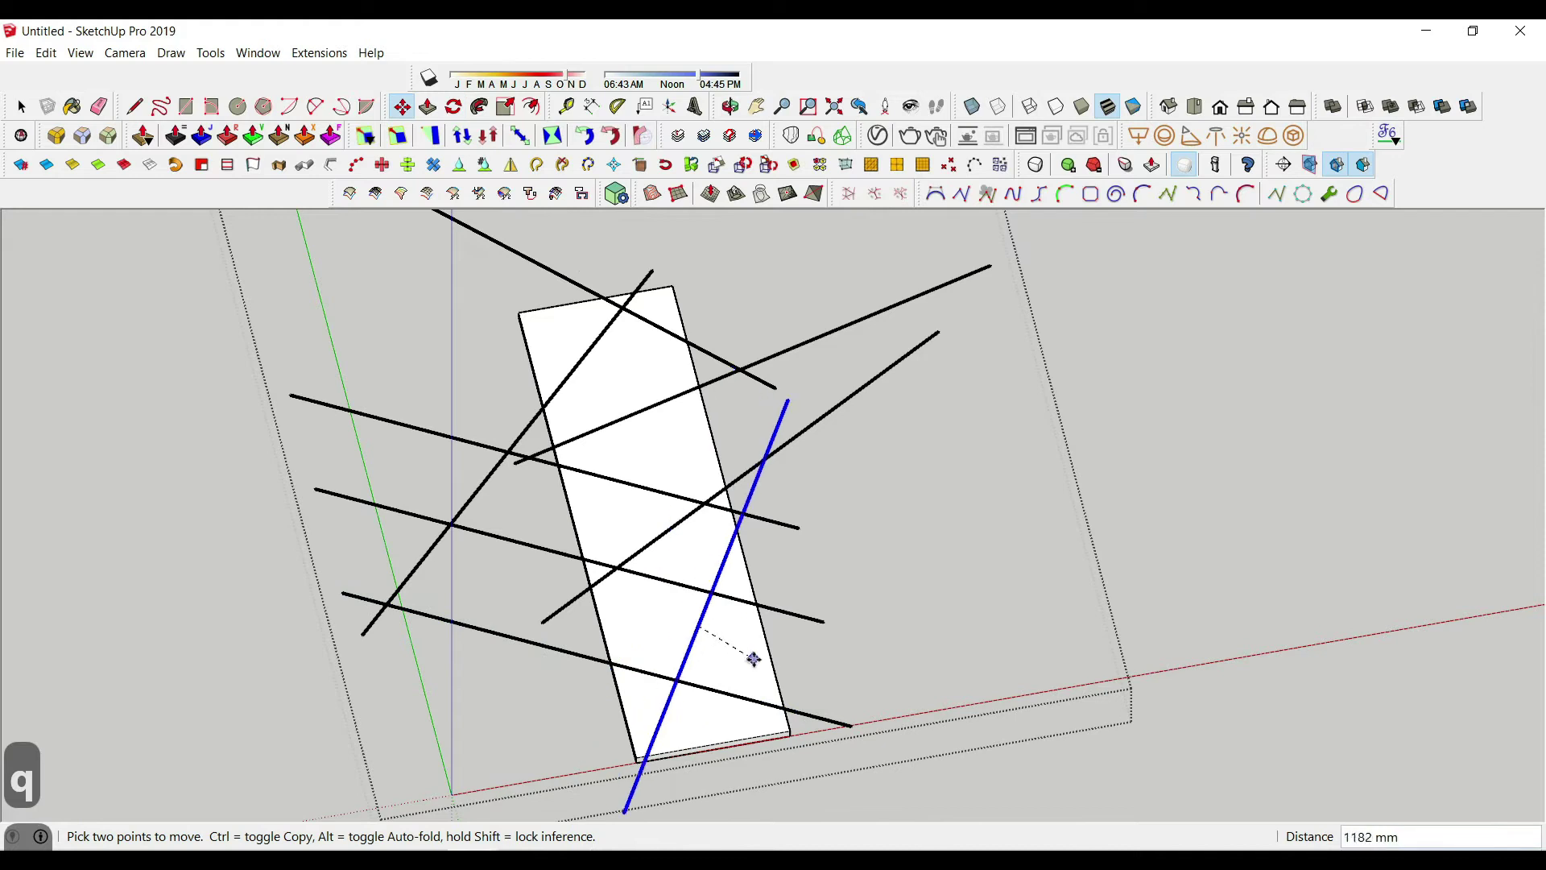
{"action": "left_click", "coordinate": [770, 664]}
{"action": "key", "text": "space"}
- Select the slab and all strips and explode the strip groups into loose geometry
{"action": "middle_click_drag", "start_coordinate": [661, 605], "coordinate": [604, 560]}
{"action": "scroll", "coordinate": [701, 531], "scroll_direction": "down", "scroll_amount": 3}
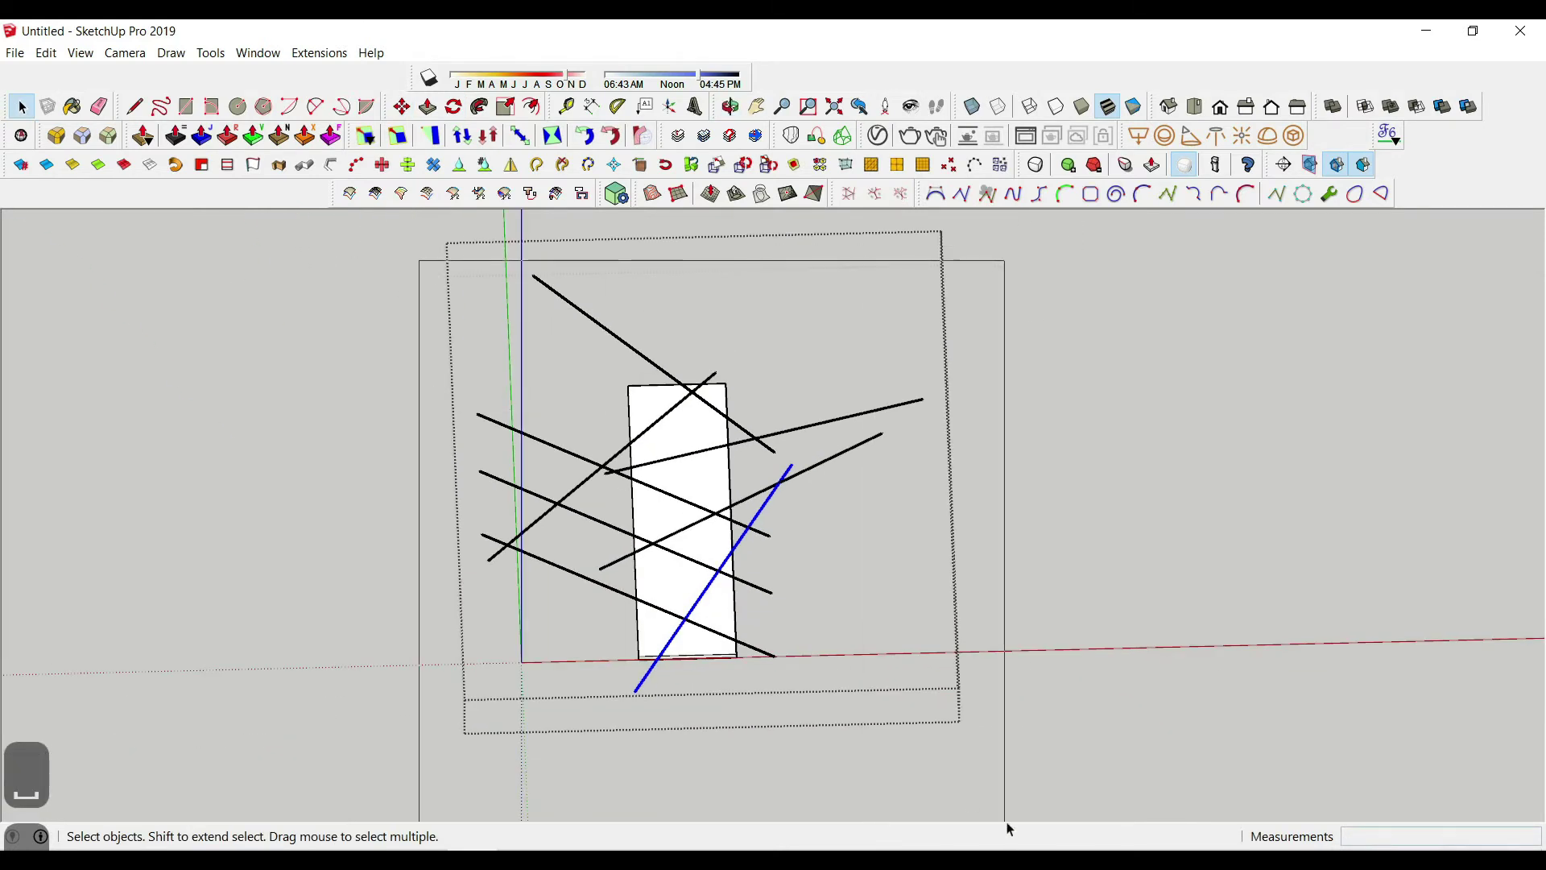
{"action": "key", "text": "ctrl+a"}
{"action": "right_click", "coordinate": [671, 333]}
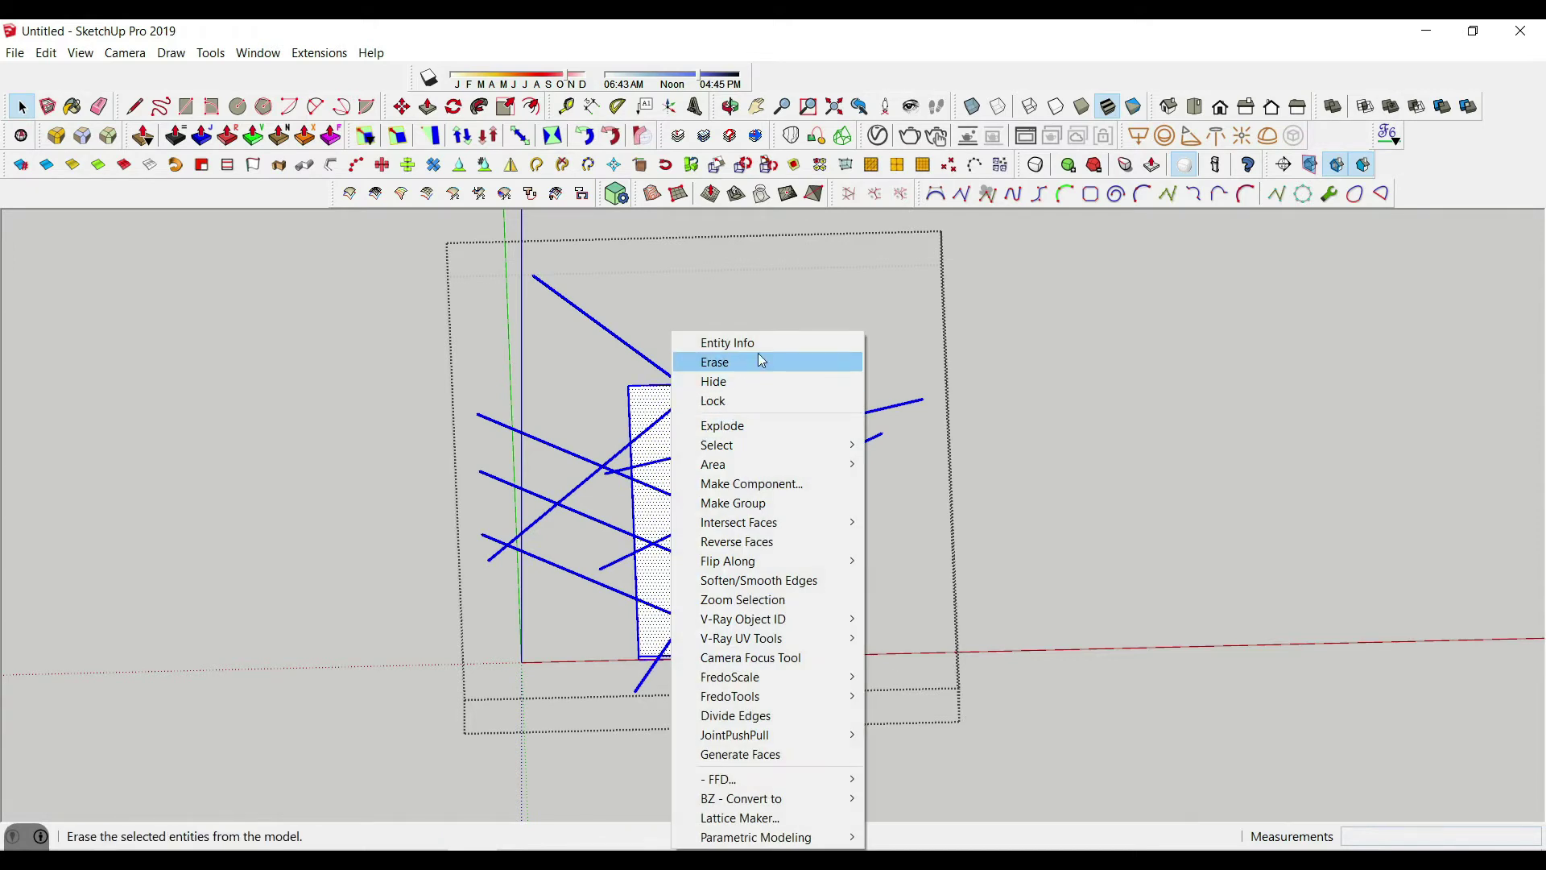
{"action": "left_click", "coordinate": [759, 426]}
- Erase the strip segments that extend past the slab's long edges, separating the outer pieces from the slab
{"action": "scroll", "coordinate": [737, 552], "scroll_direction": "up", "scroll_amount": 5}
{"action": "left_click", "coordinate": [732, 562]}
{"action": "key", "text": "e"}
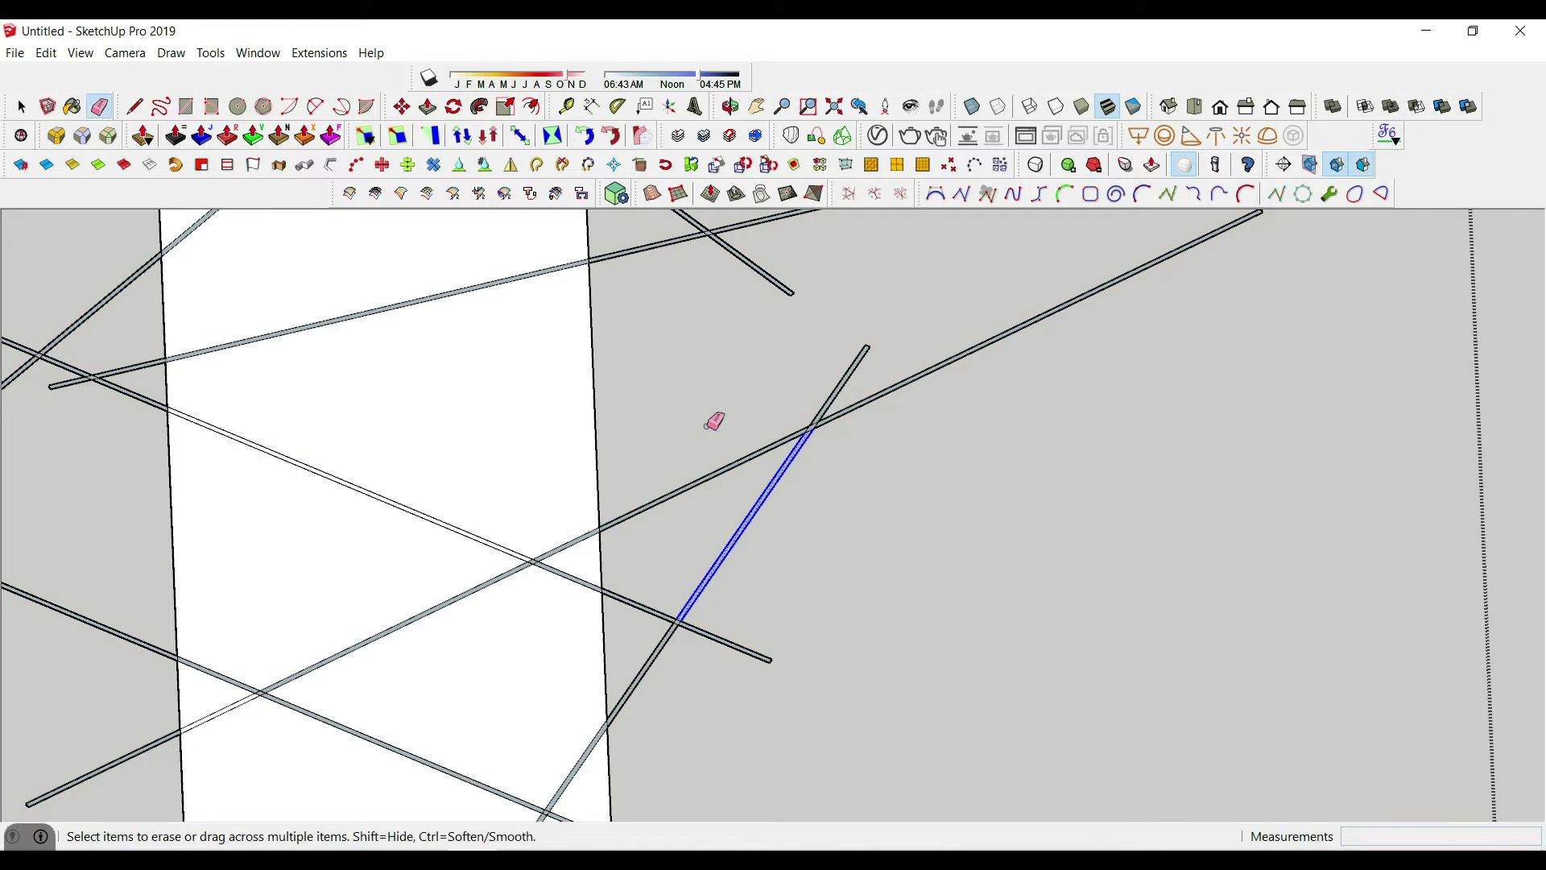
{"action": "scroll", "coordinate": [697, 552], "scroll_direction": "down", "scroll_amount": 3}
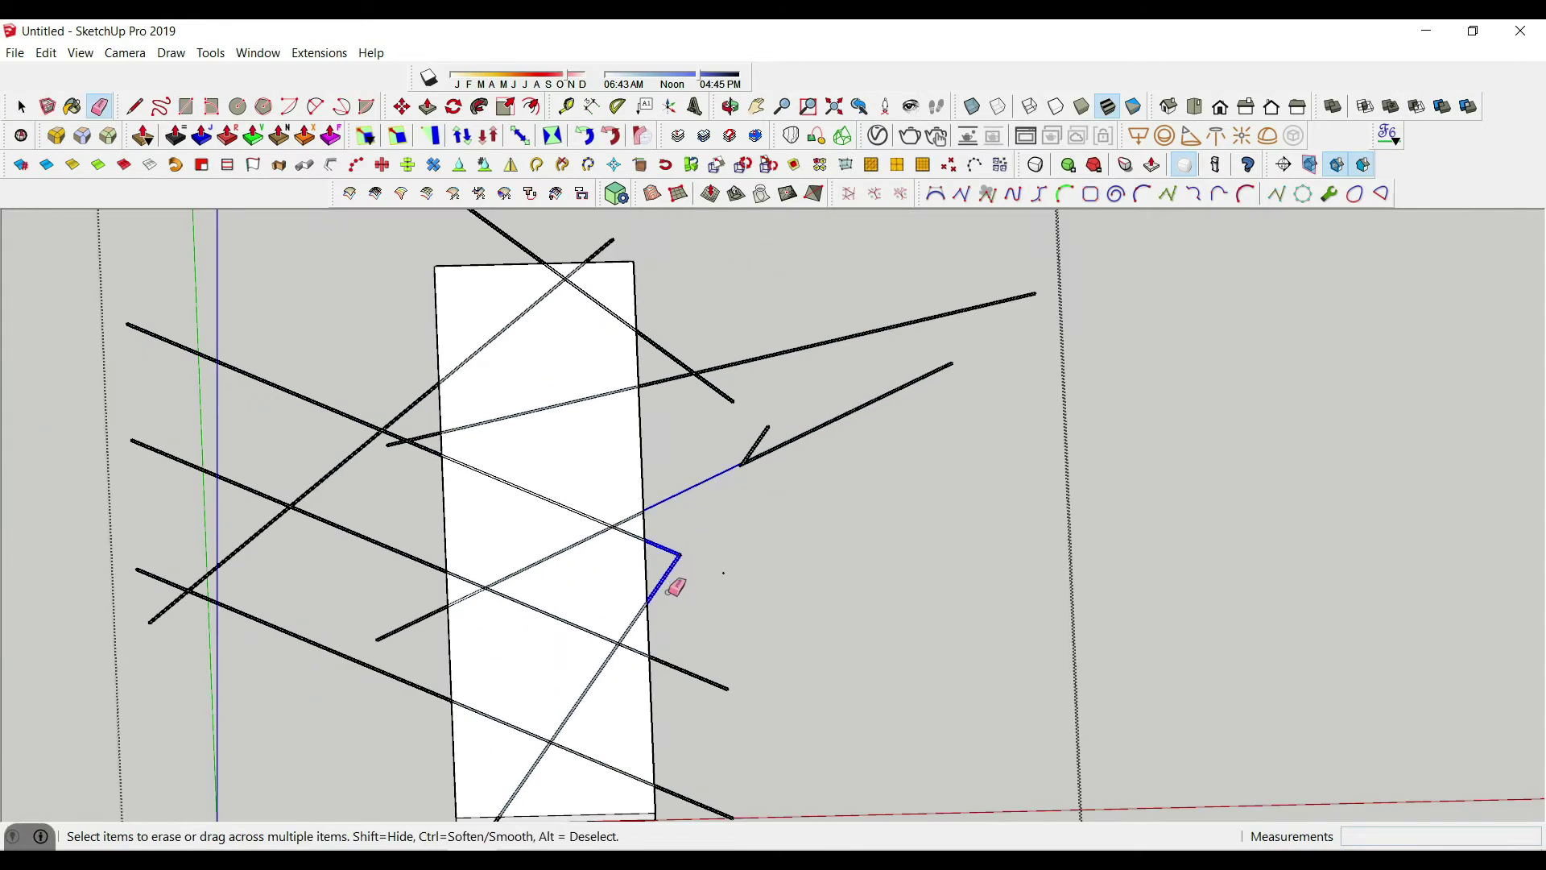
{"action": "left_click_drag", "start_coordinate": [670, 713], "coordinate": [676, 700]}
{"action": "scroll", "coordinate": [720, 627], "scroll_direction": "down", "scroll_amount": 3}
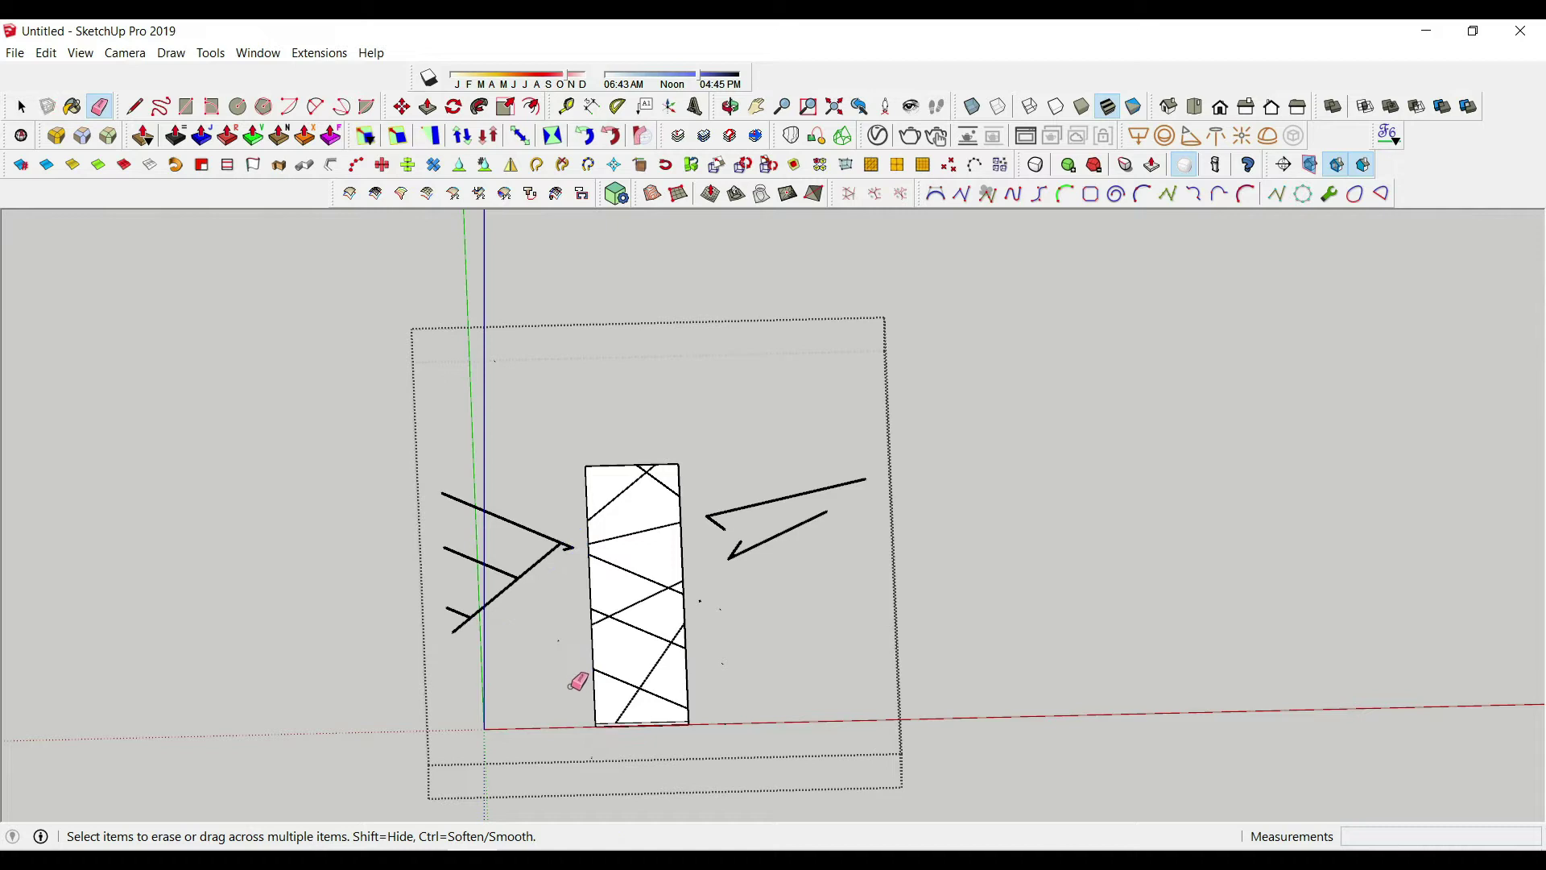
- From the top view, delete the remaining strip offcuts and stray fragments around the slab
{"action": "key", "text": "a"}
{"action": "key", "text": "space"}
{"action": "left_click_drag", "start_coordinate": [536, 352], "coordinate": [688, 684]}
{"action": "key", "text": "Delete"}
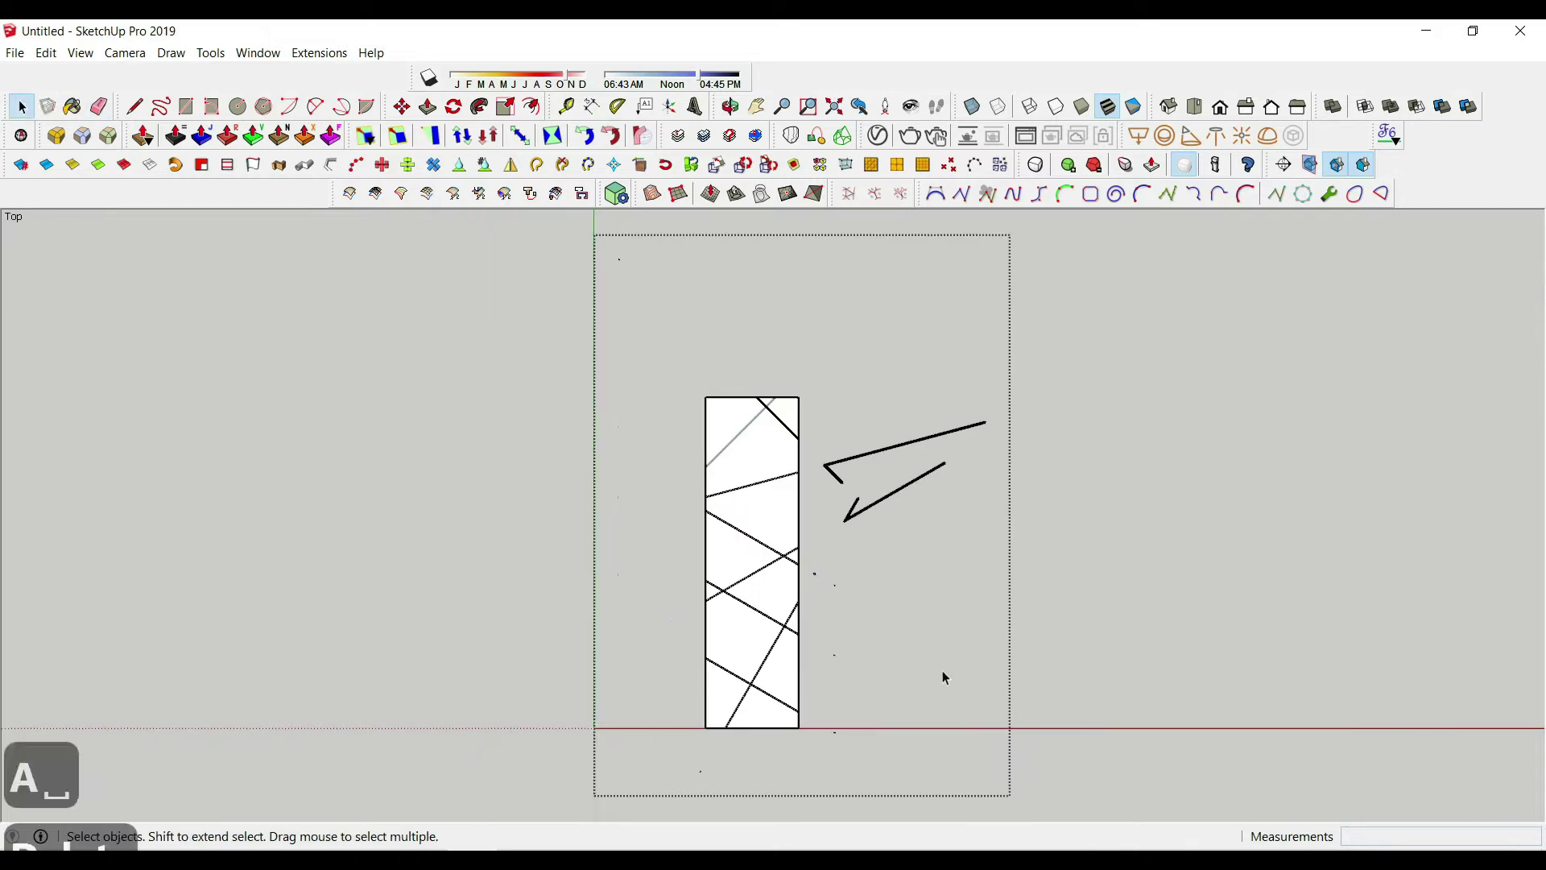
{"action": "key", "text": "Delete"}
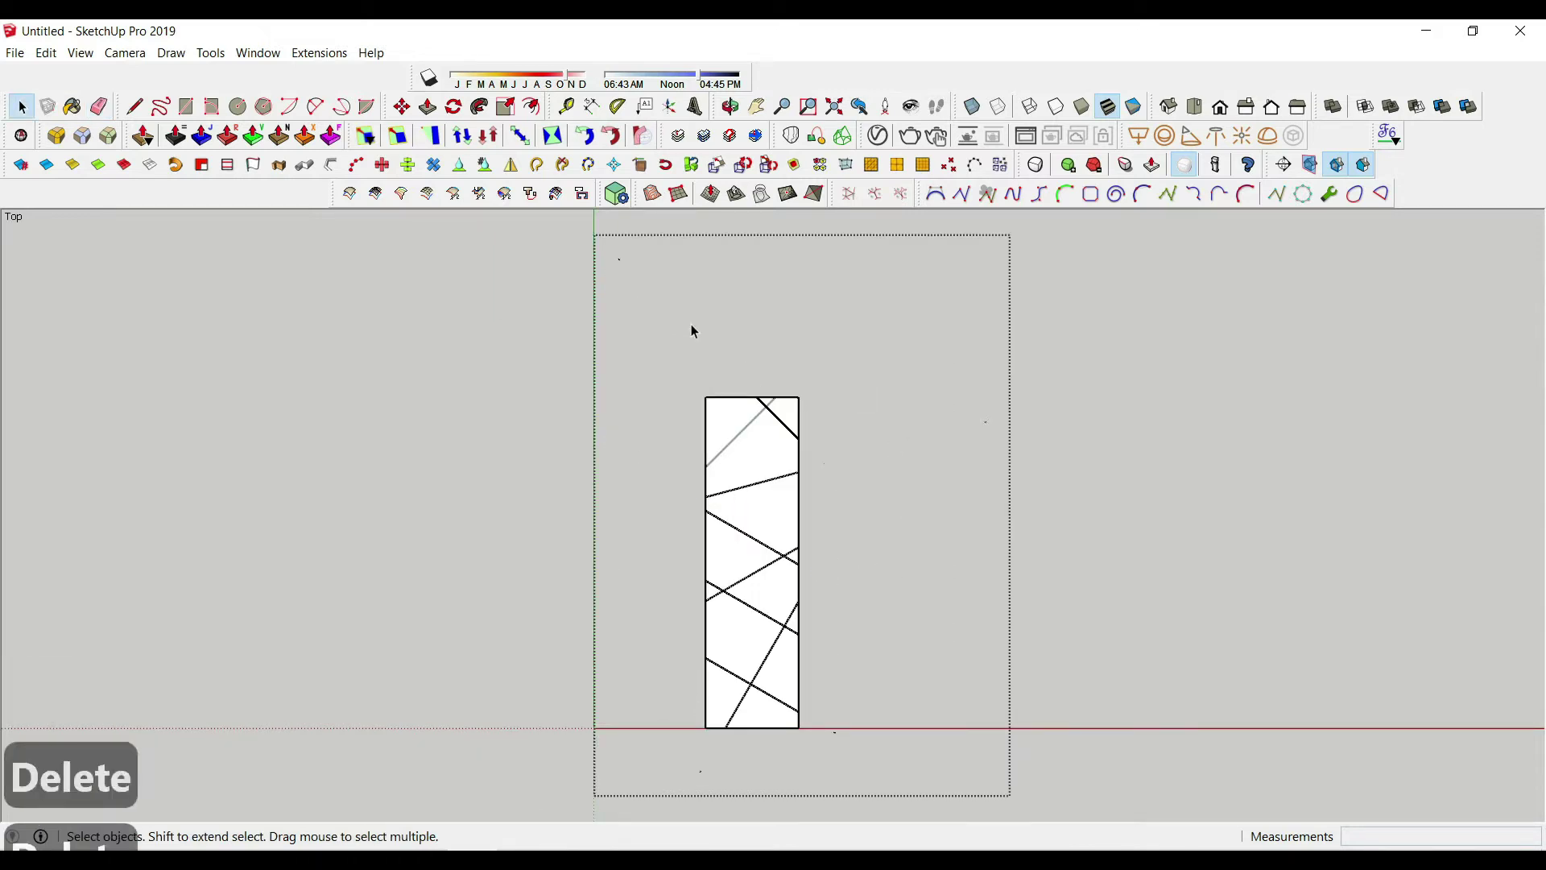
{"action": "key", "text": "Delete"}
{"action": "left_click_drag", "start_coordinate": [699, 780], "coordinate": [622, 731]}
{"action": "key", "text": "Delete"}
{"action": "key", "text": "Delete"}
- Erase the short inner edges where strips cross near the slab's far end and at the next crossing along its long edge
{"action": "scroll", "coordinate": [749, 432], "scroll_direction": "up", "scroll_amount": 10}
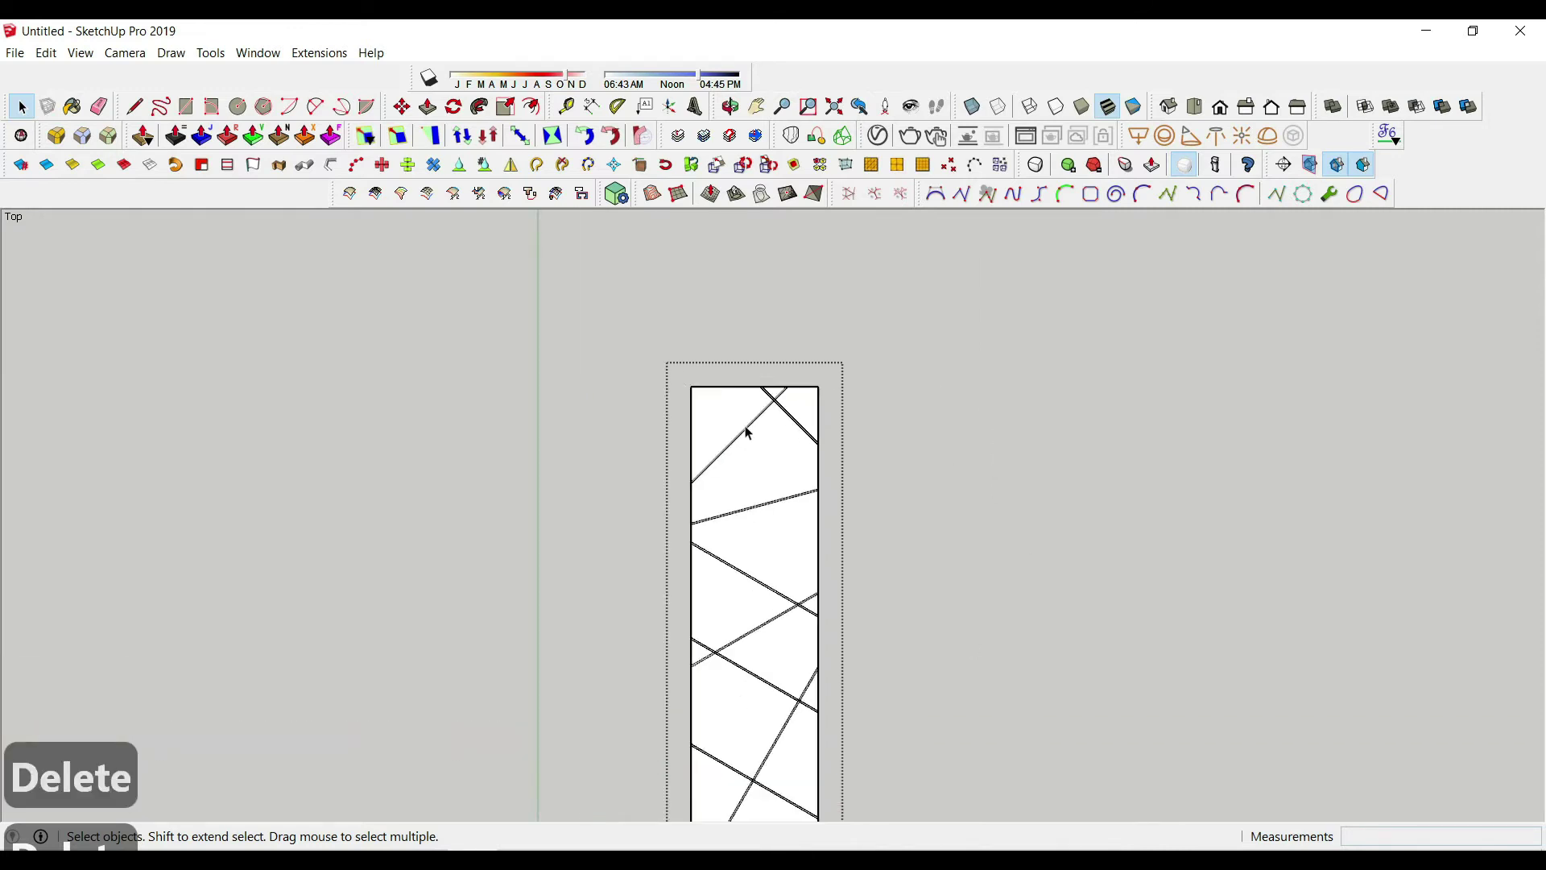
{"action": "key", "text": "e"}
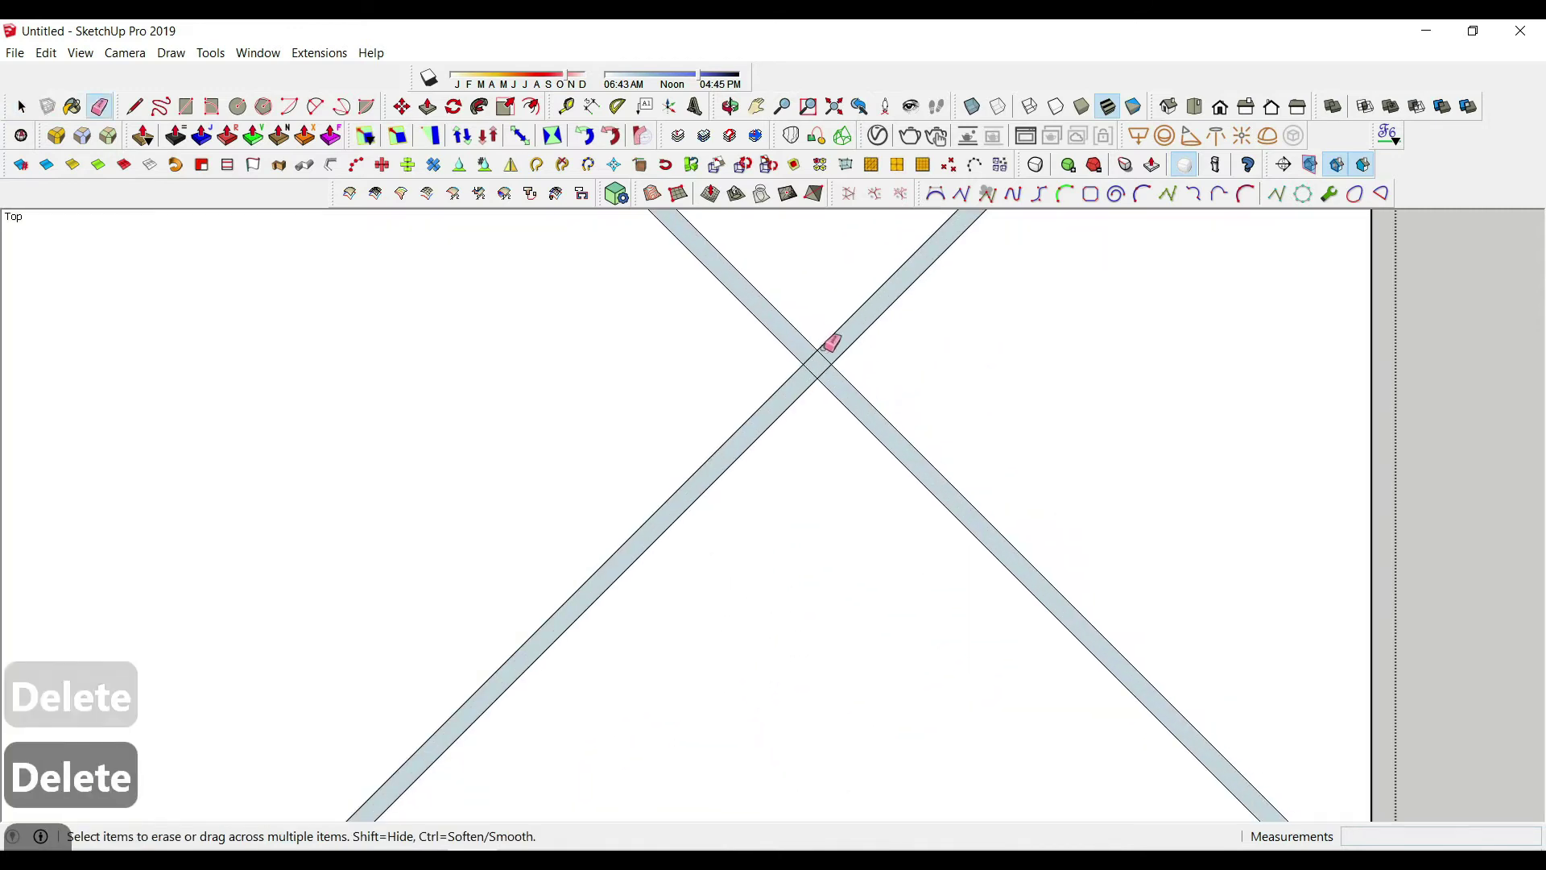
{"action": "scroll", "coordinate": [797, 387], "scroll_direction": "down", "scroll_amount": 3}
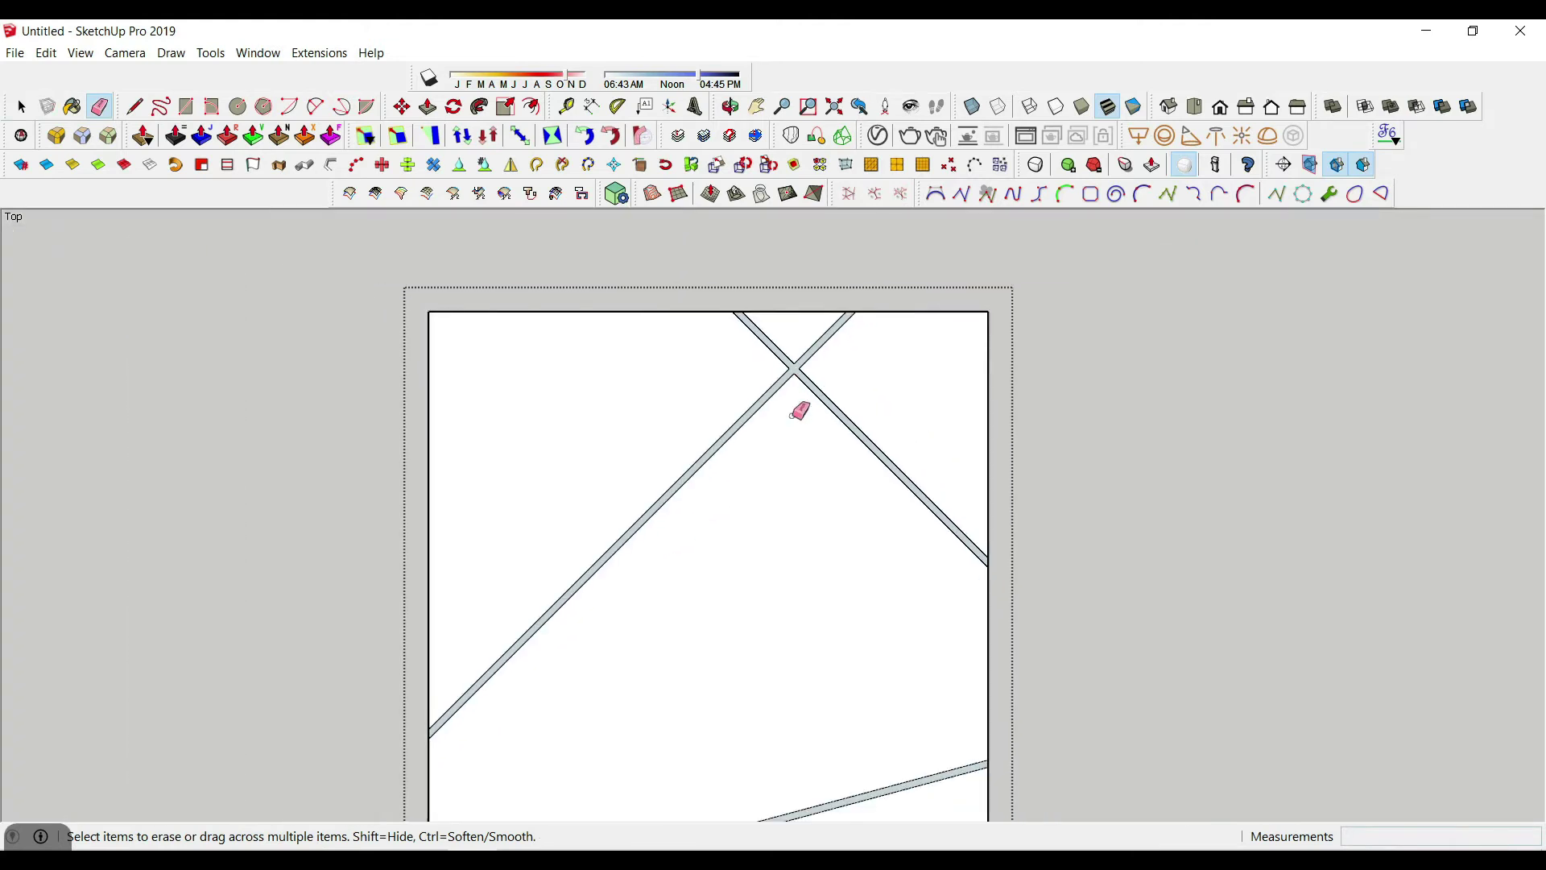
{"action": "scroll", "coordinate": [766, 518], "scroll_direction": "up", "scroll_amount": 4}
{"action": "scroll", "coordinate": [1100, 739], "scroll_direction": "up", "scroll_amount": 3}
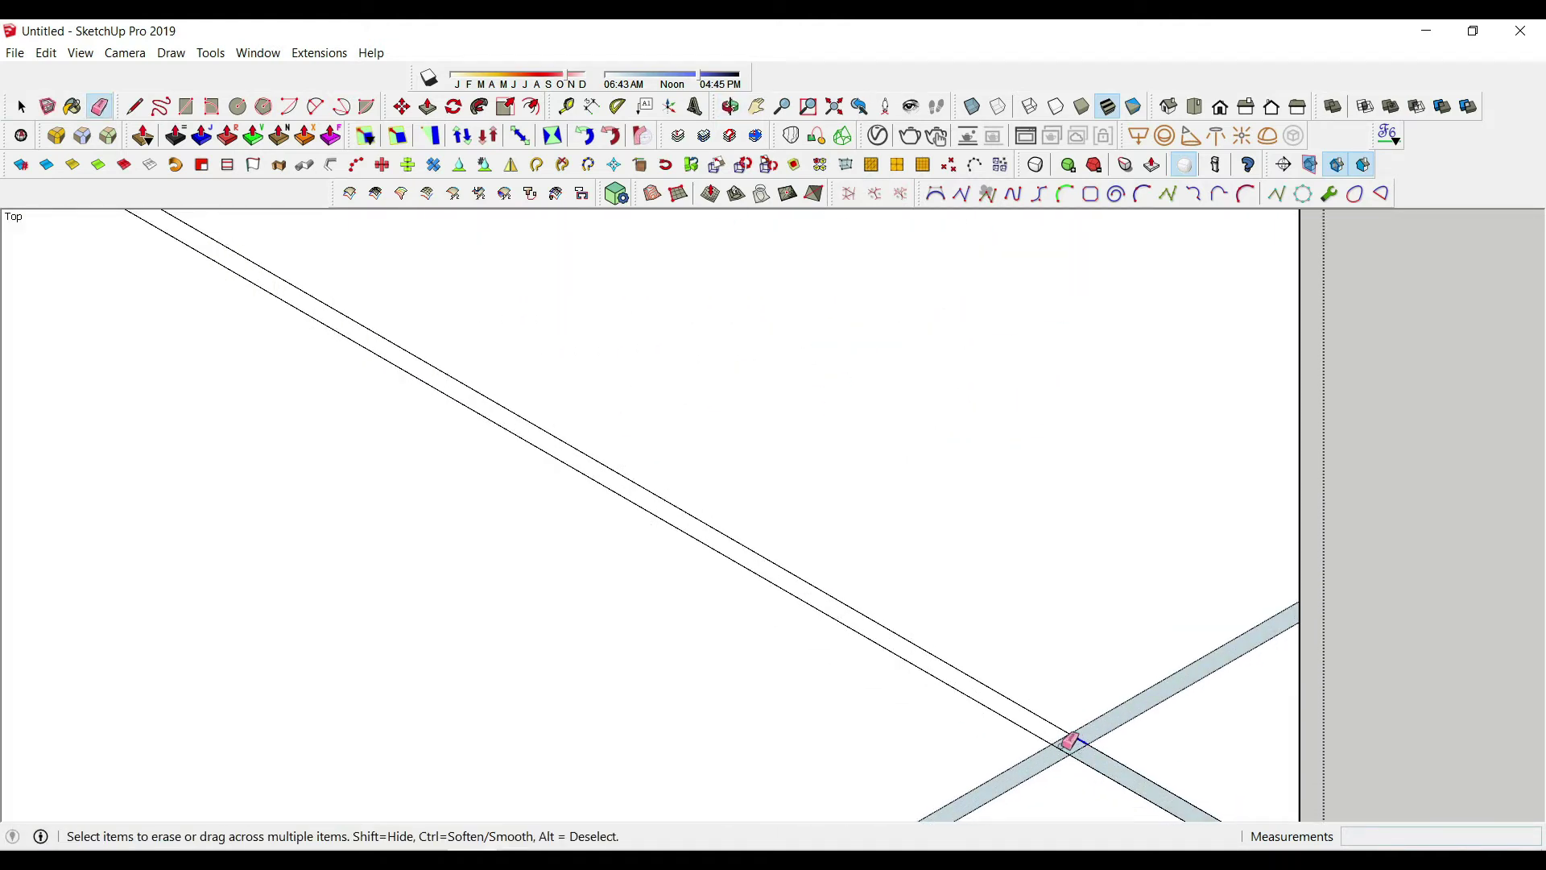
{"action": "left_click_drag", "start_coordinate": [1055, 738], "coordinate": [1087, 751]}
- Erase the inner edges where the steep strip crosses another strip close to the slab's long edge
{"action": "scroll", "coordinate": [914, 656], "scroll_direction": "down", "scroll_amount": 6}
{"action": "middle_click_drag", "start_coordinate": [894, 570], "coordinate": [915, 271], "text": "shift"}
{"action": "scroll", "coordinate": [941, 503], "scroll_direction": "up", "scroll_amount": 2}
{"action": "scroll", "coordinate": [959, 496], "scroll_direction": "up", "scroll_amount": 3}
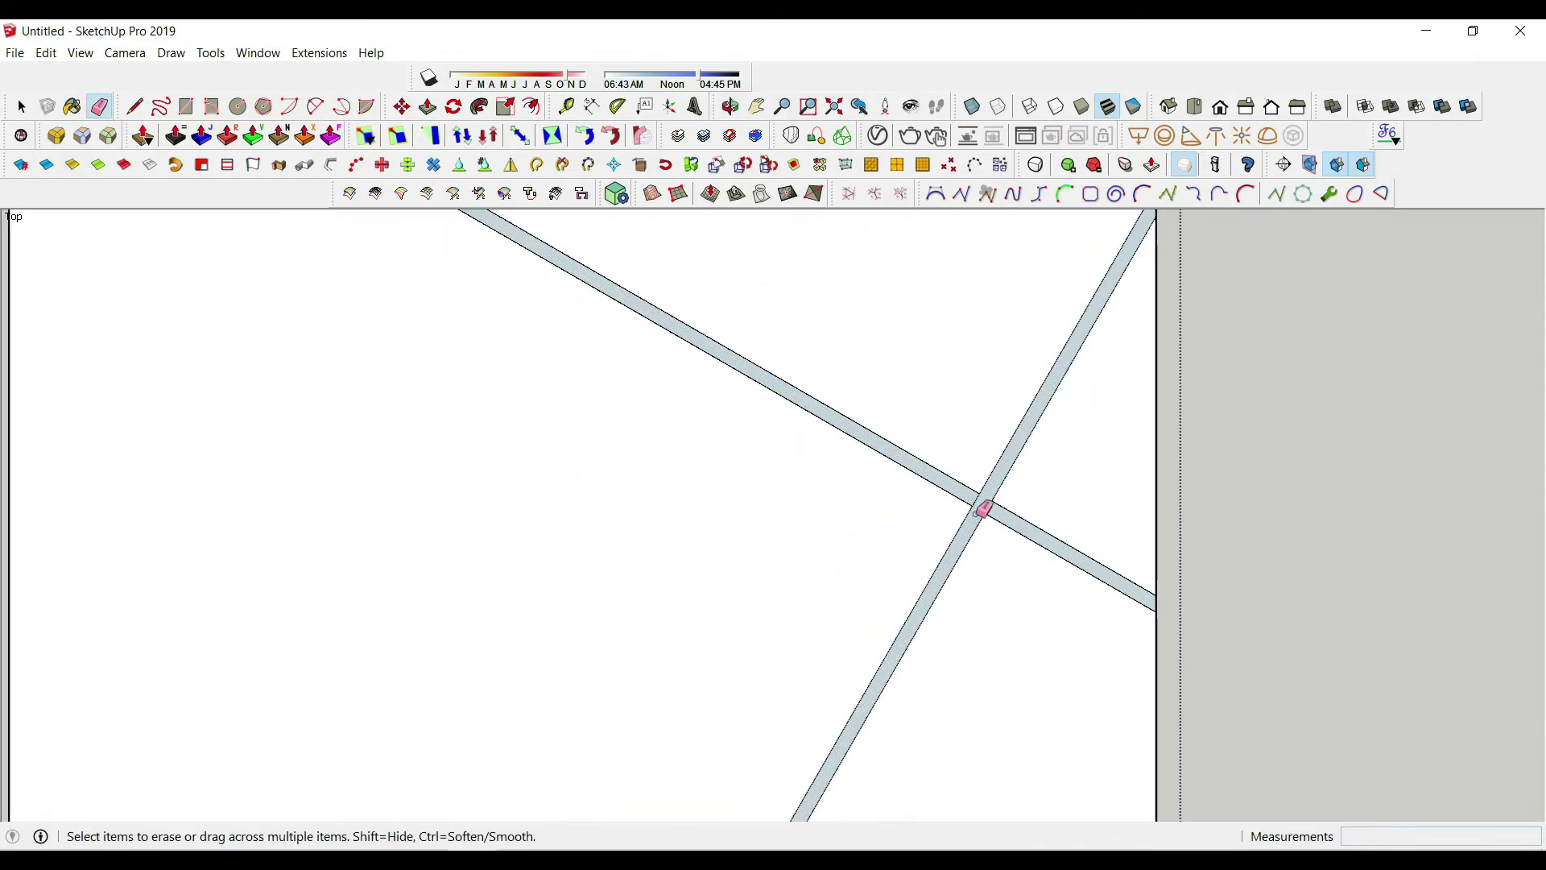
{"action": "scroll", "coordinate": [984, 512], "scroll_direction": "up", "scroll_amount": 2}
{"action": "scroll", "coordinate": [1012, 548], "scroll_direction": "down", "scroll_amount": 5}
- Clear the inner edges at the remaining strip crossing, undoing one erasure along the way
{"action": "scroll", "coordinate": [749, 382], "scroll_direction": "up", "scroll_amount": 6}
{"action": "mouse_move", "coordinate": [649, 345]}
{"action": "middle_mouse_down", "text": "shift"}
{"action": "mouse_move", "coordinate": [751, 385]}
{"action": "mouse_move", "coordinate": [829, 442]}
{"action": "mouse_move", "coordinate": [761, 664]}
{"action": "mouse_move", "coordinate": [854, 553]}
{"action": "mouse_move", "coordinate": [778, 620]}
{"action": "mouse_move", "coordinate": [901, 276]}
{"action": "mouse_move", "coordinate": [752, 431]}
{"action": "middle_mouse_up", "text": "shift"}
{"action": "scroll", "coordinate": [728, 507], "scroll_direction": "up", "scroll_amount": 6}
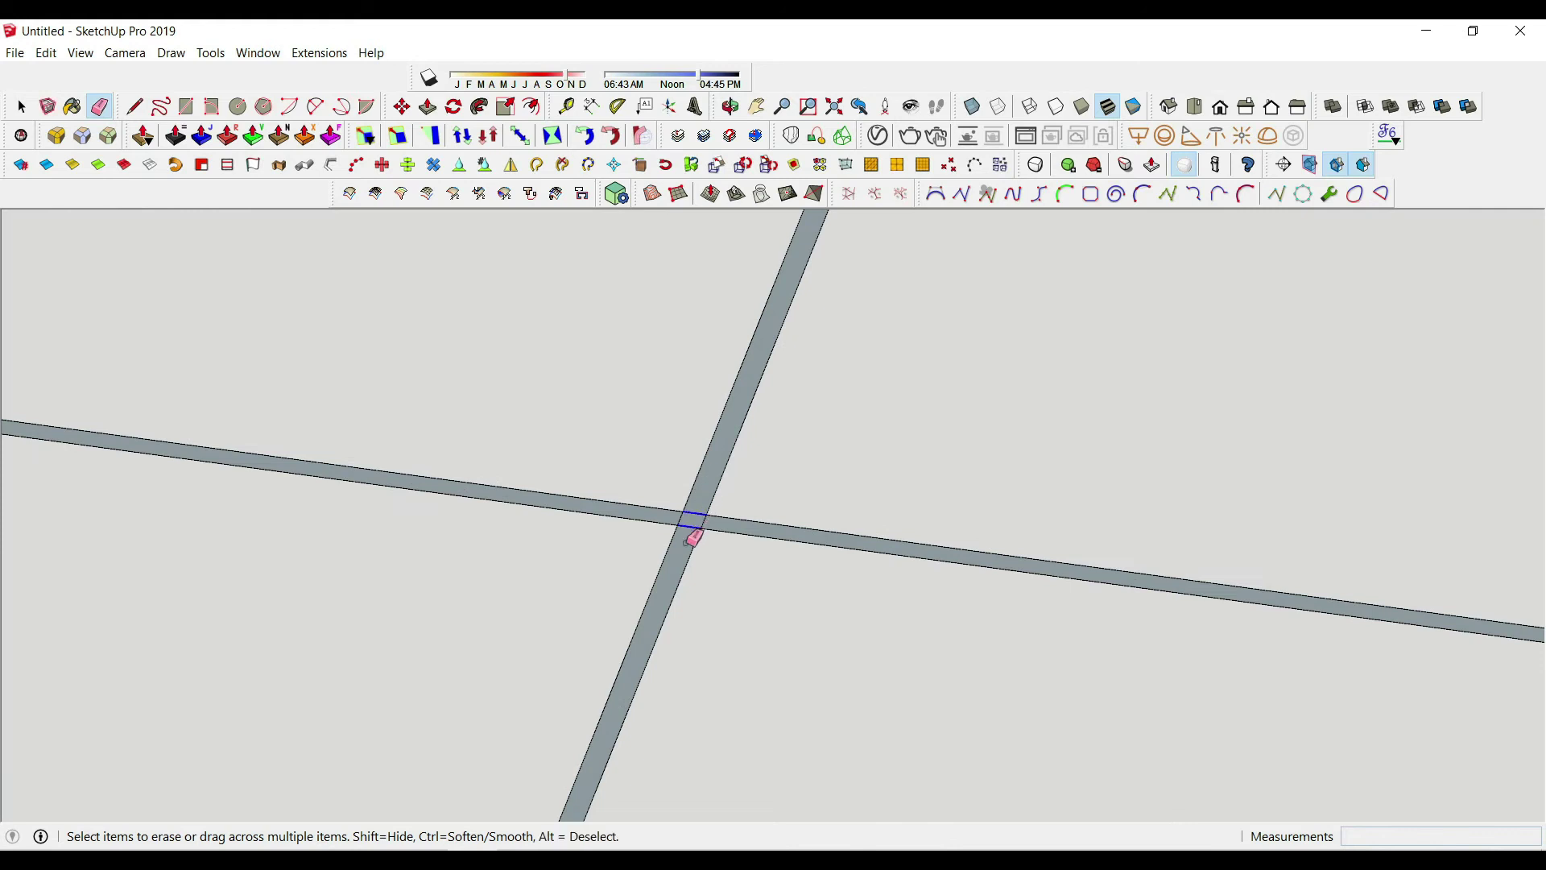
{"action": "left_click_drag", "start_coordinate": [712, 529], "coordinate": [710, 525]}
{"action": "key", "text": "ctrl+z"}
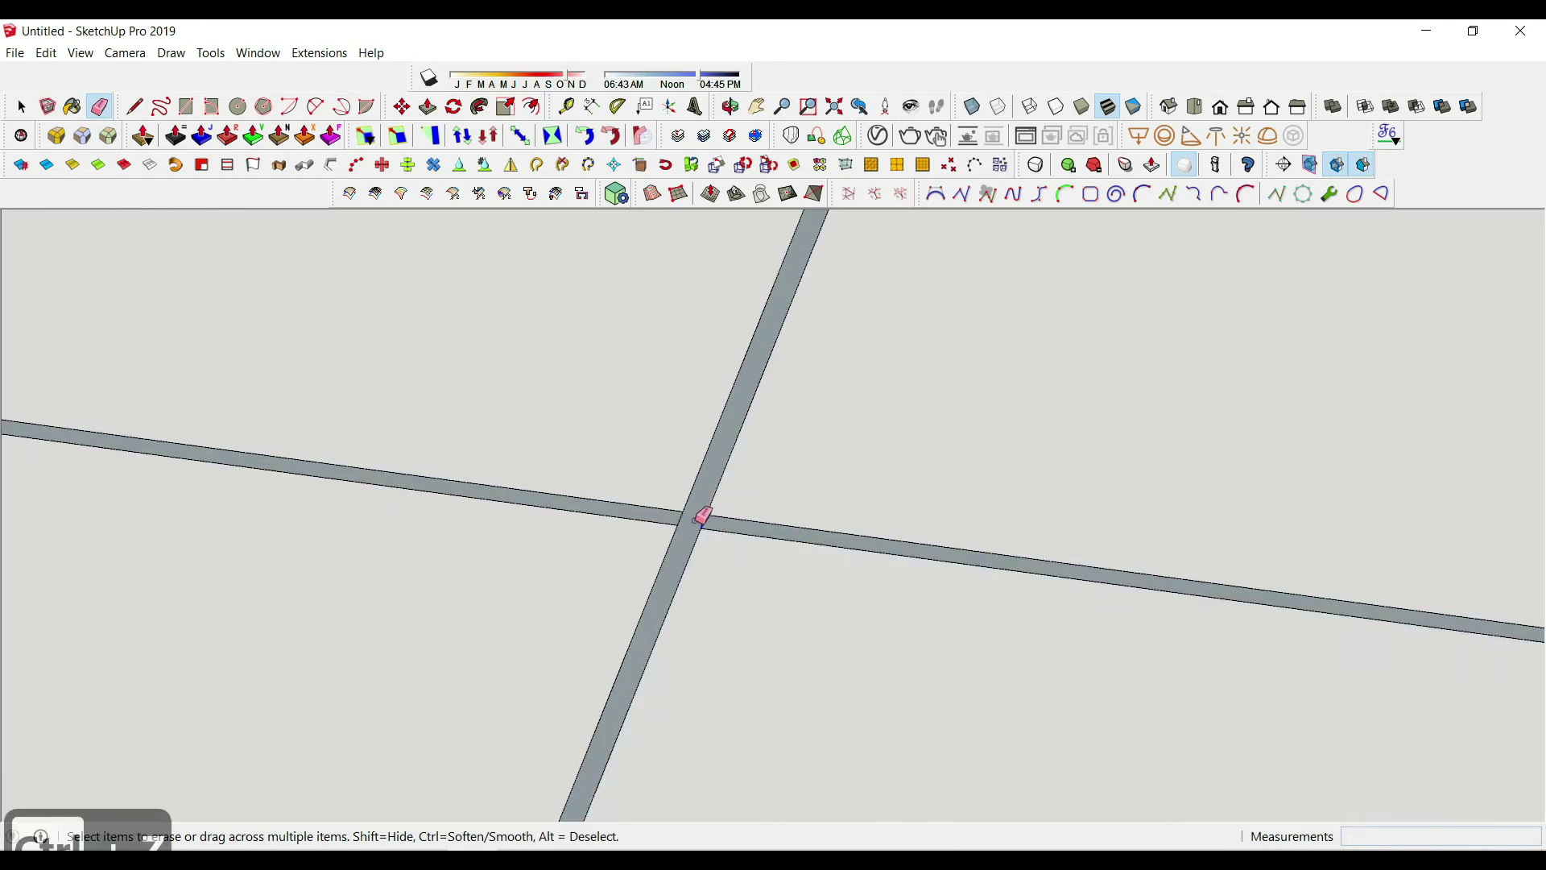
{"action": "scroll", "coordinate": [705, 516], "scroll_direction": "down", "scroll_amount": 10}
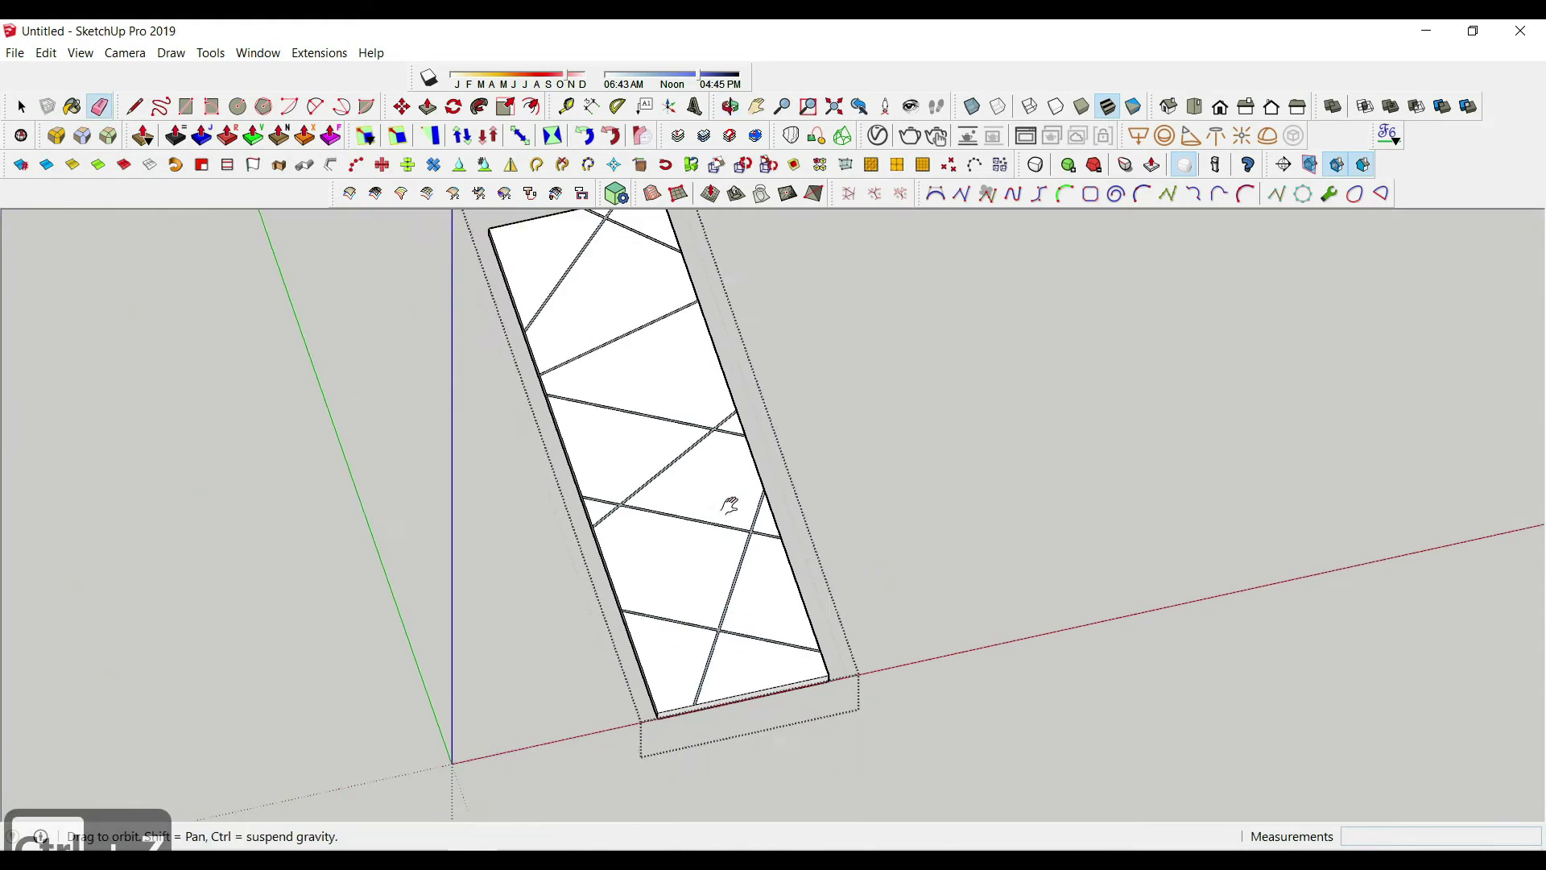
- Add the emissive LED 5500k material from the V-Ray library and apply it to the joined crossing strips at the slab's far end
{"action": "scroll", "coordinate": [612, 403], "scroll_direction": "up", "scroll_amount": 10}
{"action": "key", "text": "space"}
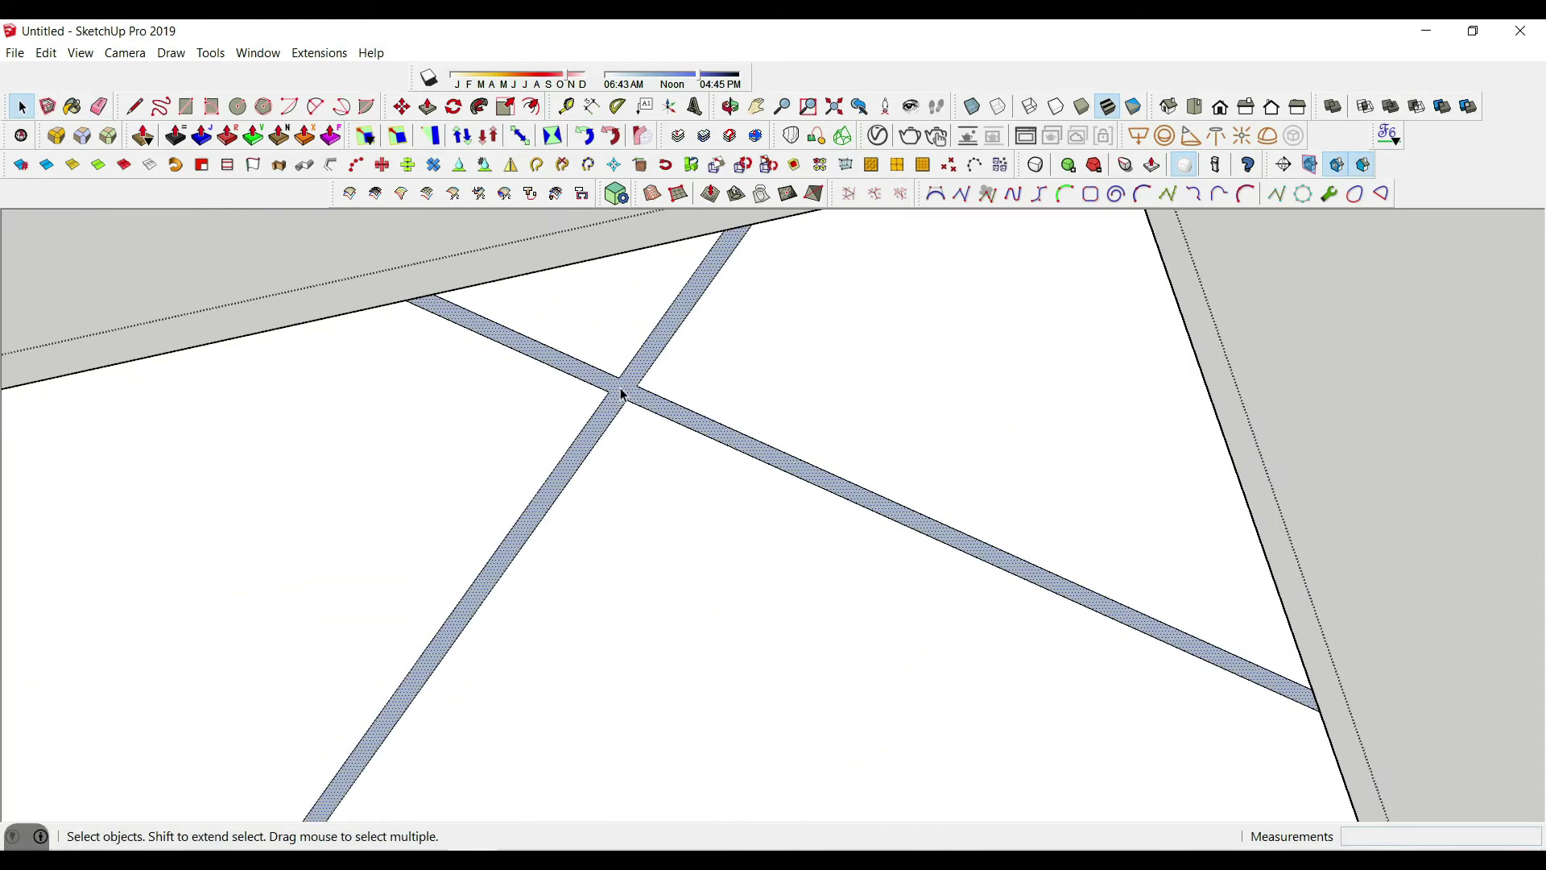
{"action": "scroll", "coordinate": [616, 407], "scroll_direction": "down", "scroll_amount": 10}
{"action": "middle_click_drag", "start_coordinate": [633, 516], "coordinate": [570, 500]}
{"action": "scroll", "coordinate": [693, 373], "scroll_direction": "up", "scroll_amount": 3}
{"action": "scroll", "coordinate": [695, 379], "scroll_direction": "up", "scroll_amount": 2}
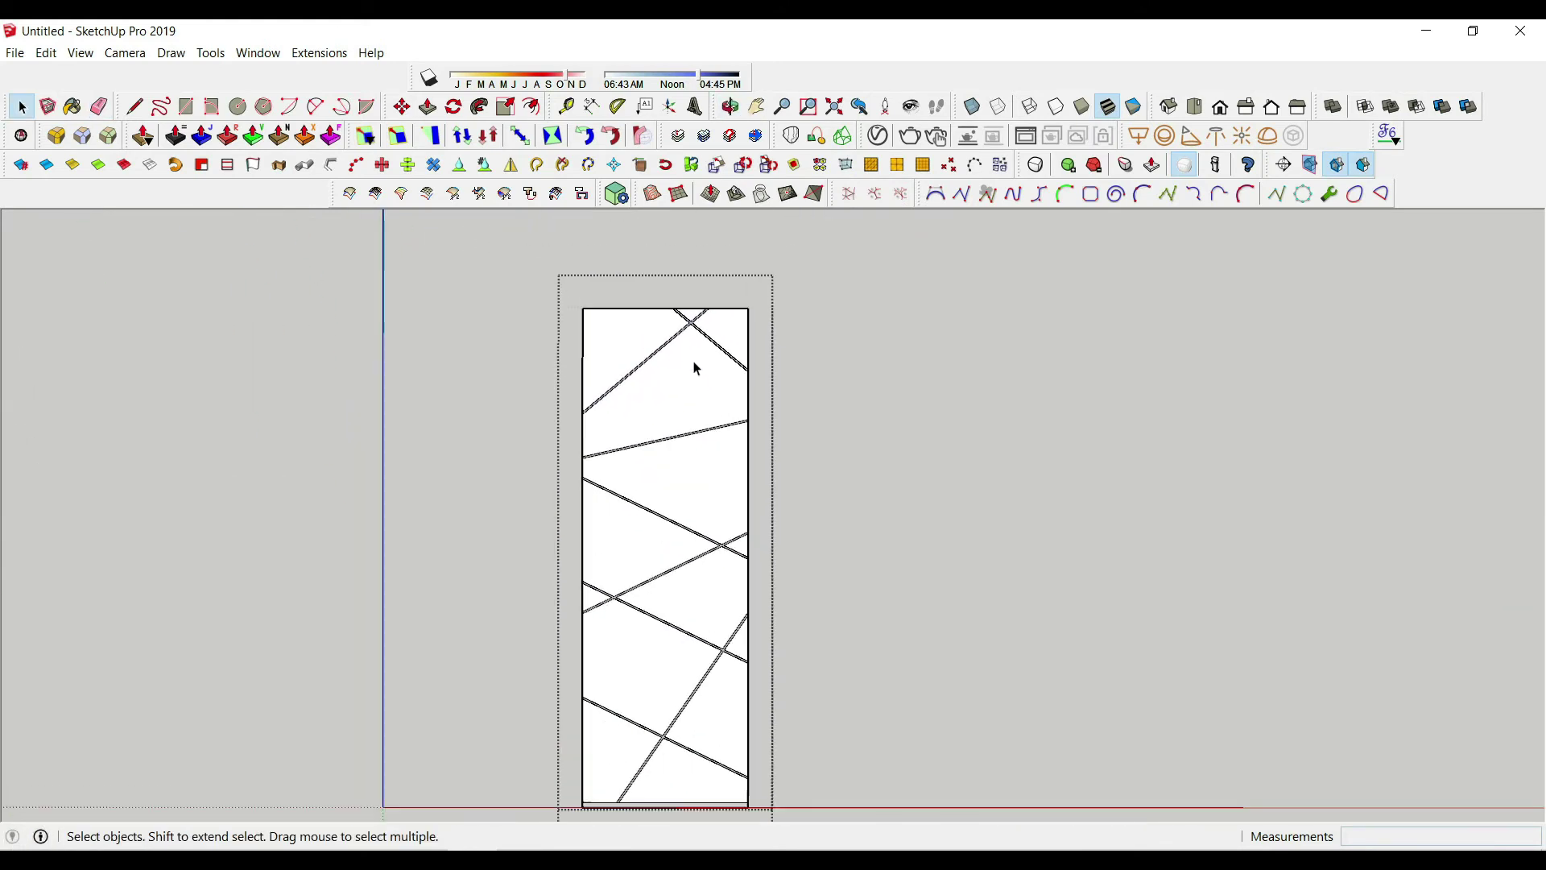
{"action": "left_click", "coordinate": [879, 141]}
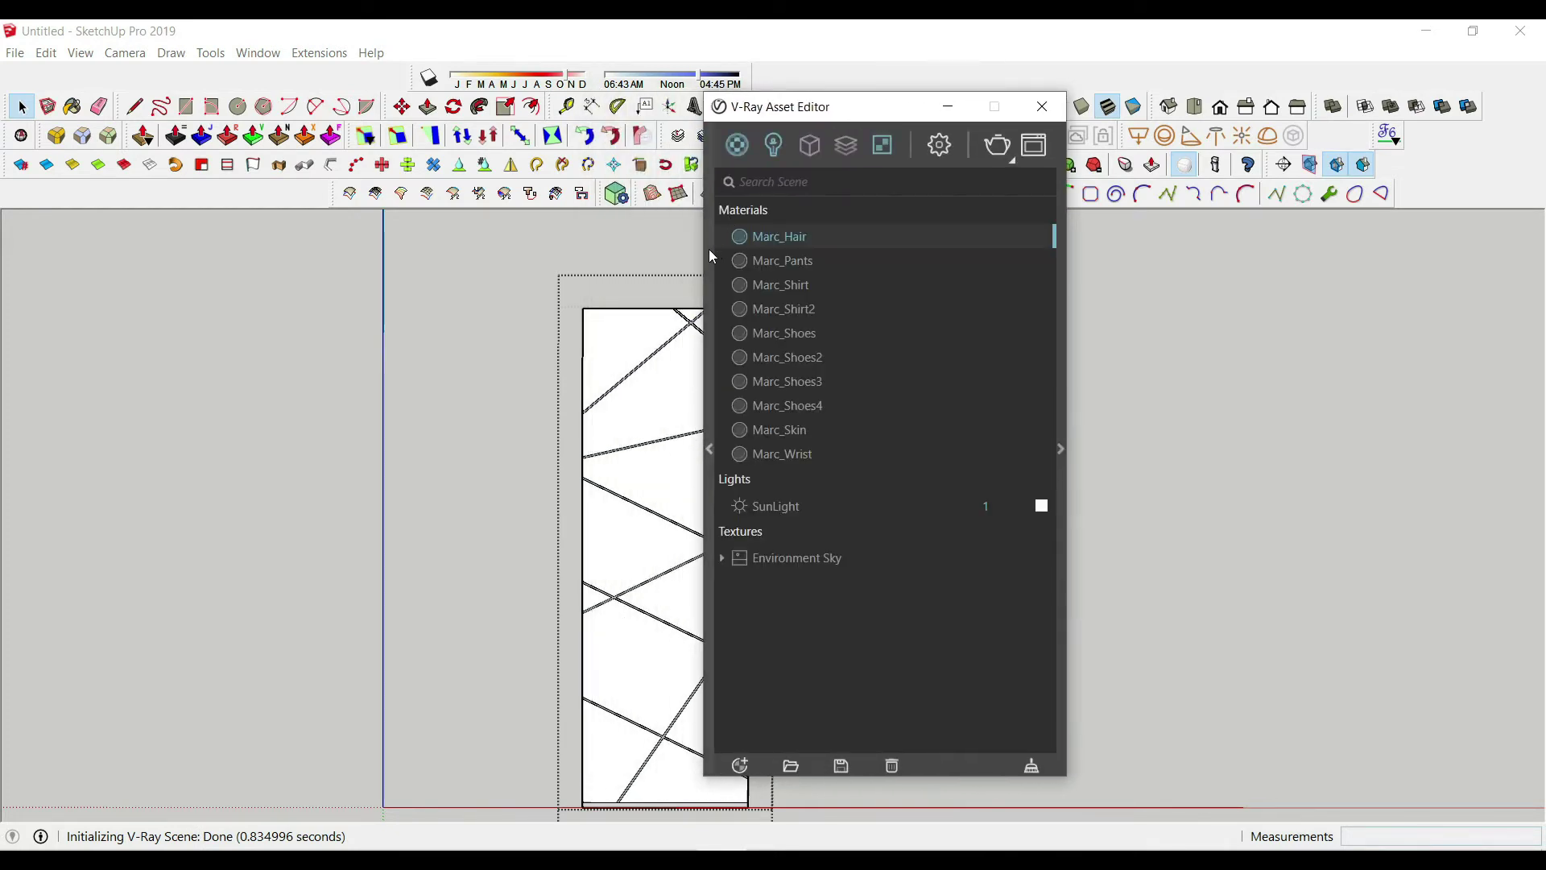
{"action": "left_click", "coordinate": [320, 161]}
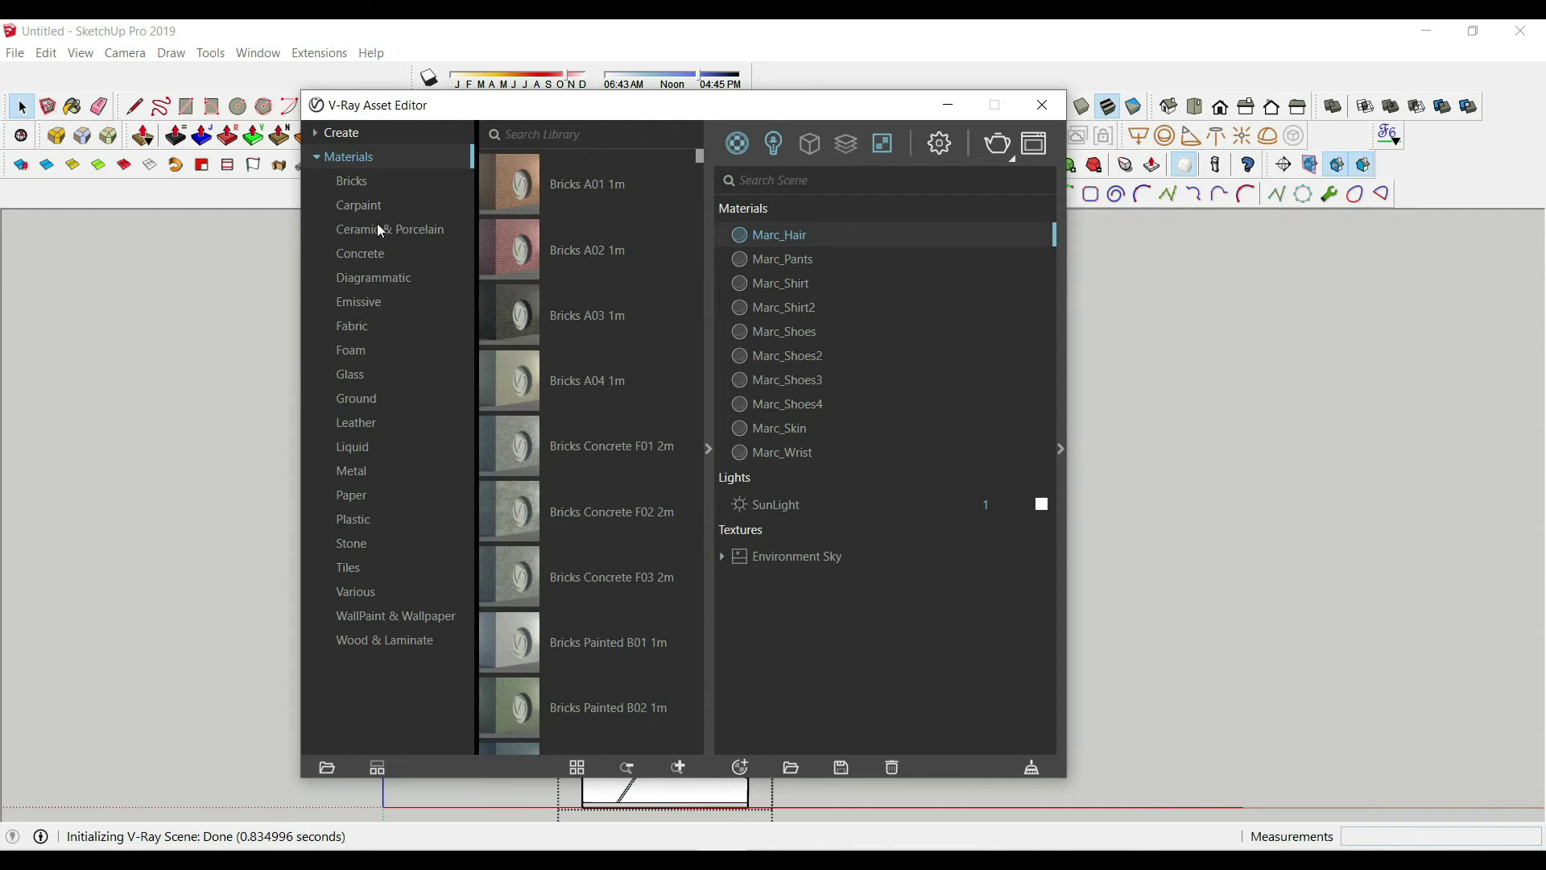
{"action": "left_click", "coordinate": [372, 310]}
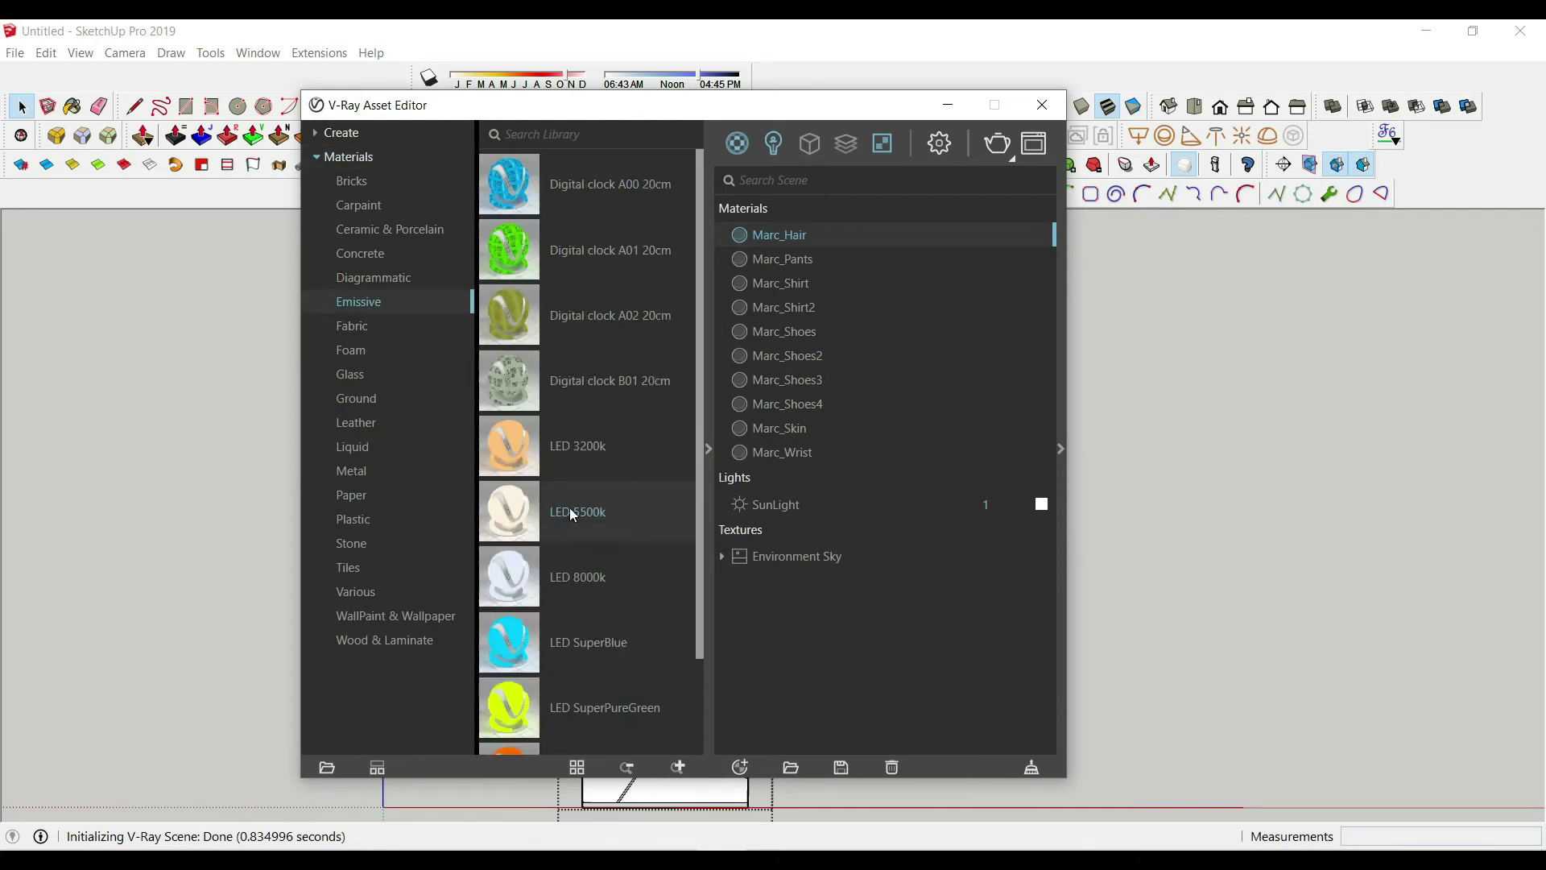
{"action": "left_click_drag", "start_coordinate": [576, 509], "coordinate": [861, 472]}
{"action": "right_click", "coordinate": [854, 232]}
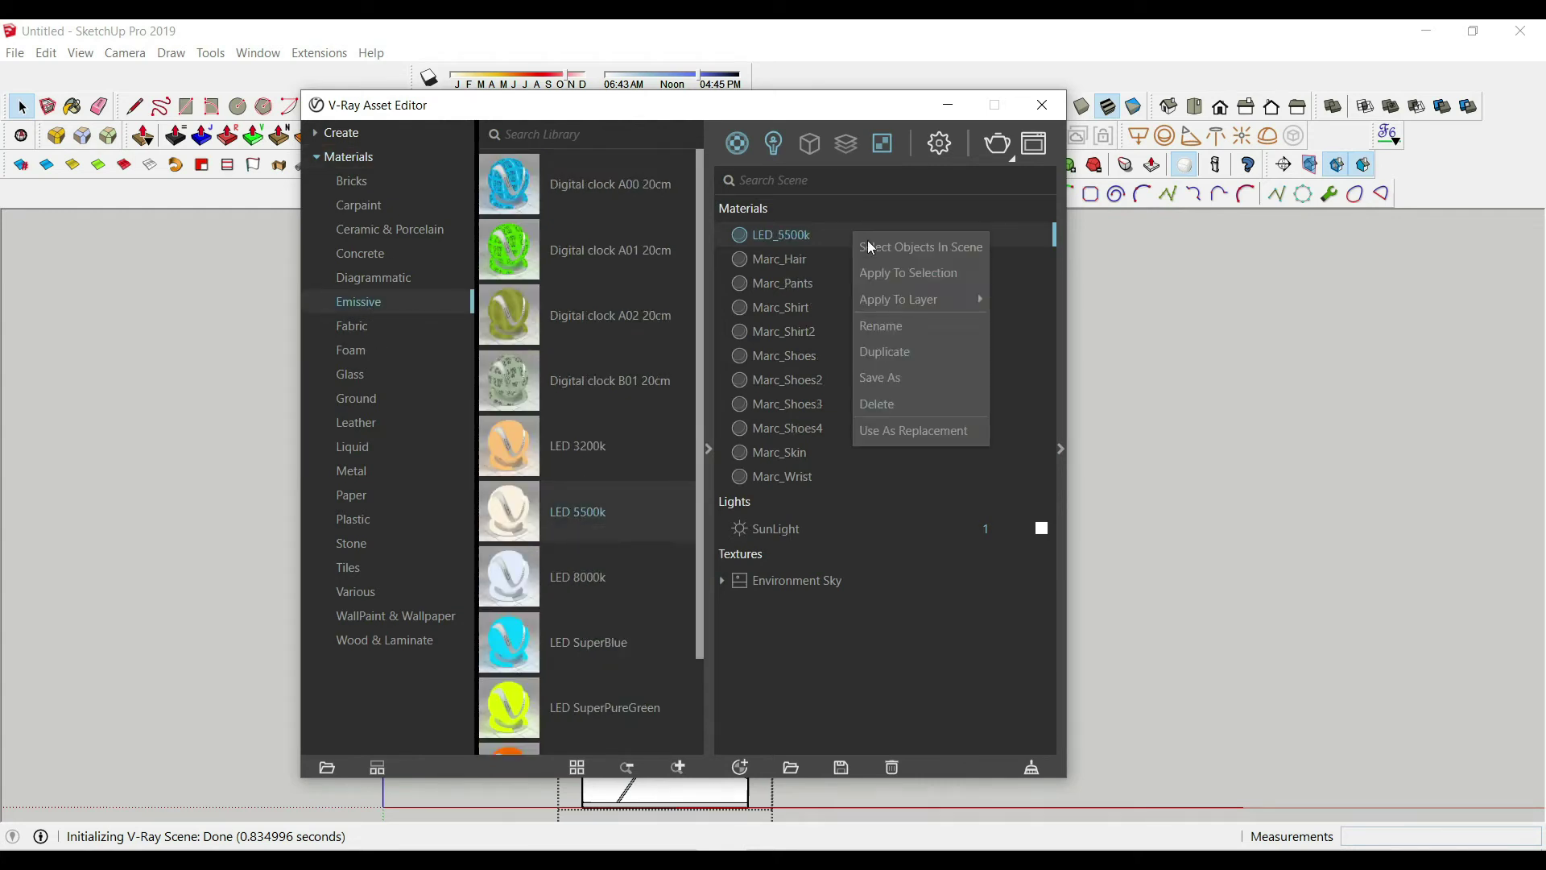
{"action": "left_click", "coordinate": [931, 277]}
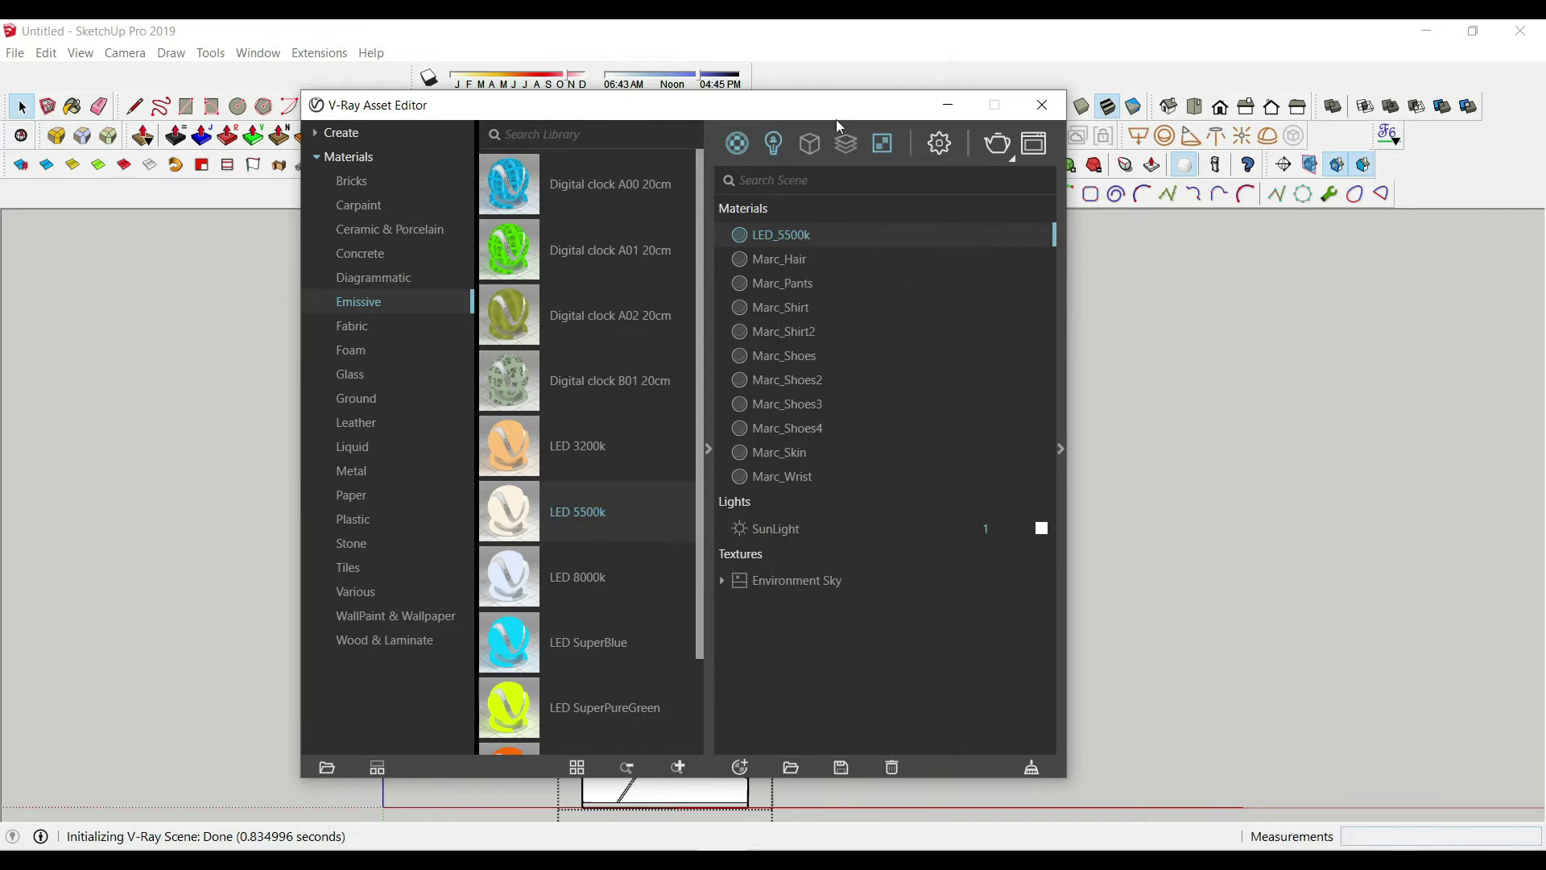
- Set the LED_5500k material's light intensity to 1.5 and minimize the V-Ray Asset Editor
{"action": "left_click_drag", "start_coordinate": [840, 116], "coordinate": [391, 188]}
{"action": "scroll", "coordinate": [672, 328], "scroll_direction": "up", "scroll_amount": 8}
{"action": "scroll", "coordinate": [735, 360], "scroll_direction": "up", "scroll_amount": 2}
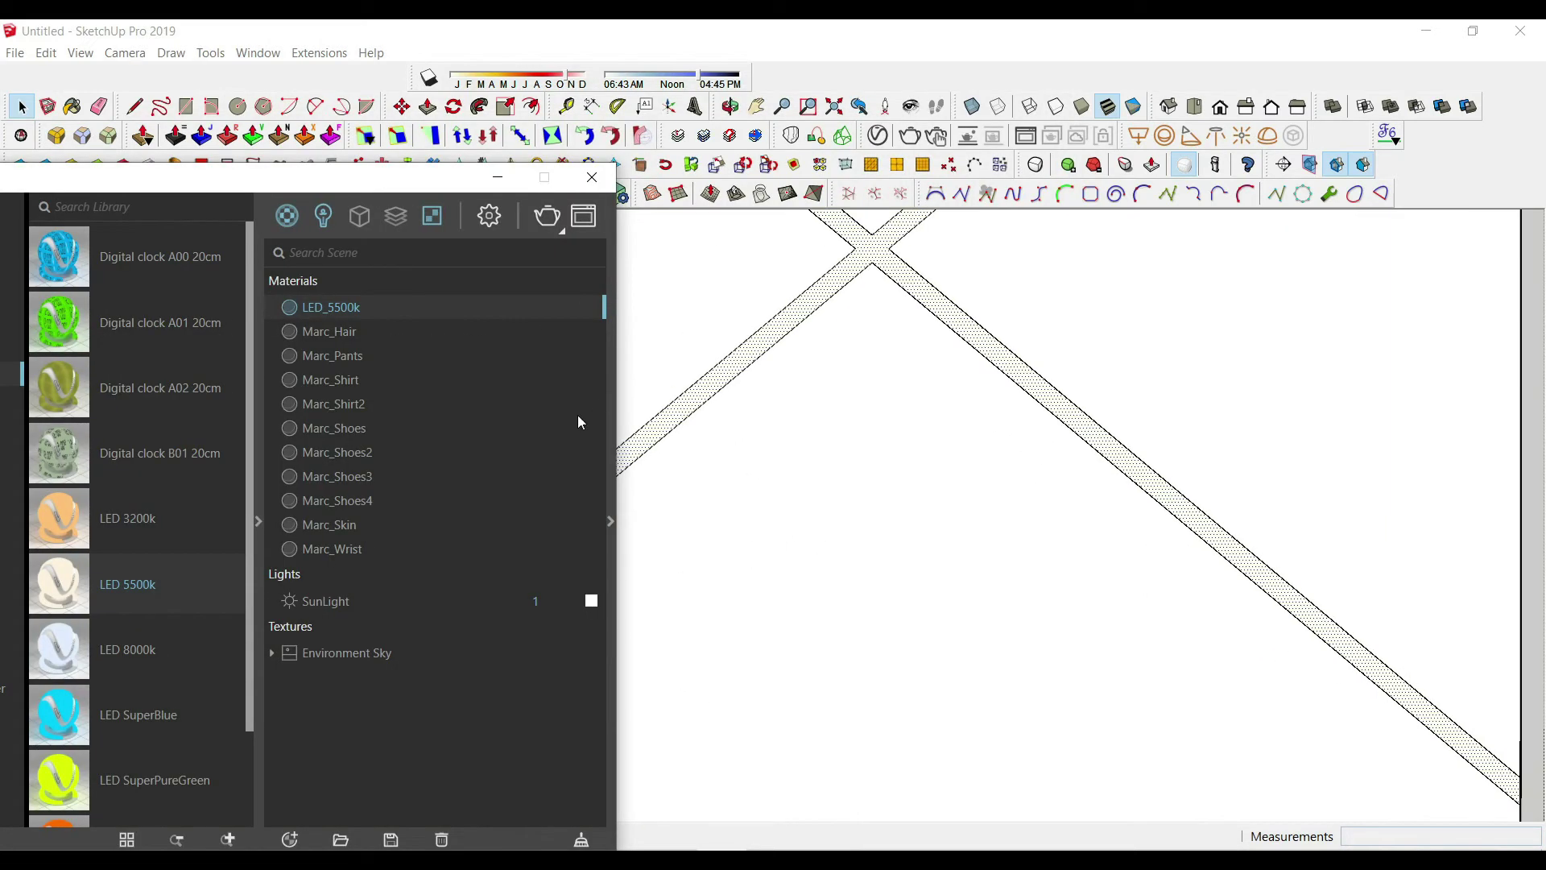
{"action": "left_click", "coordinate": [611, 438]}
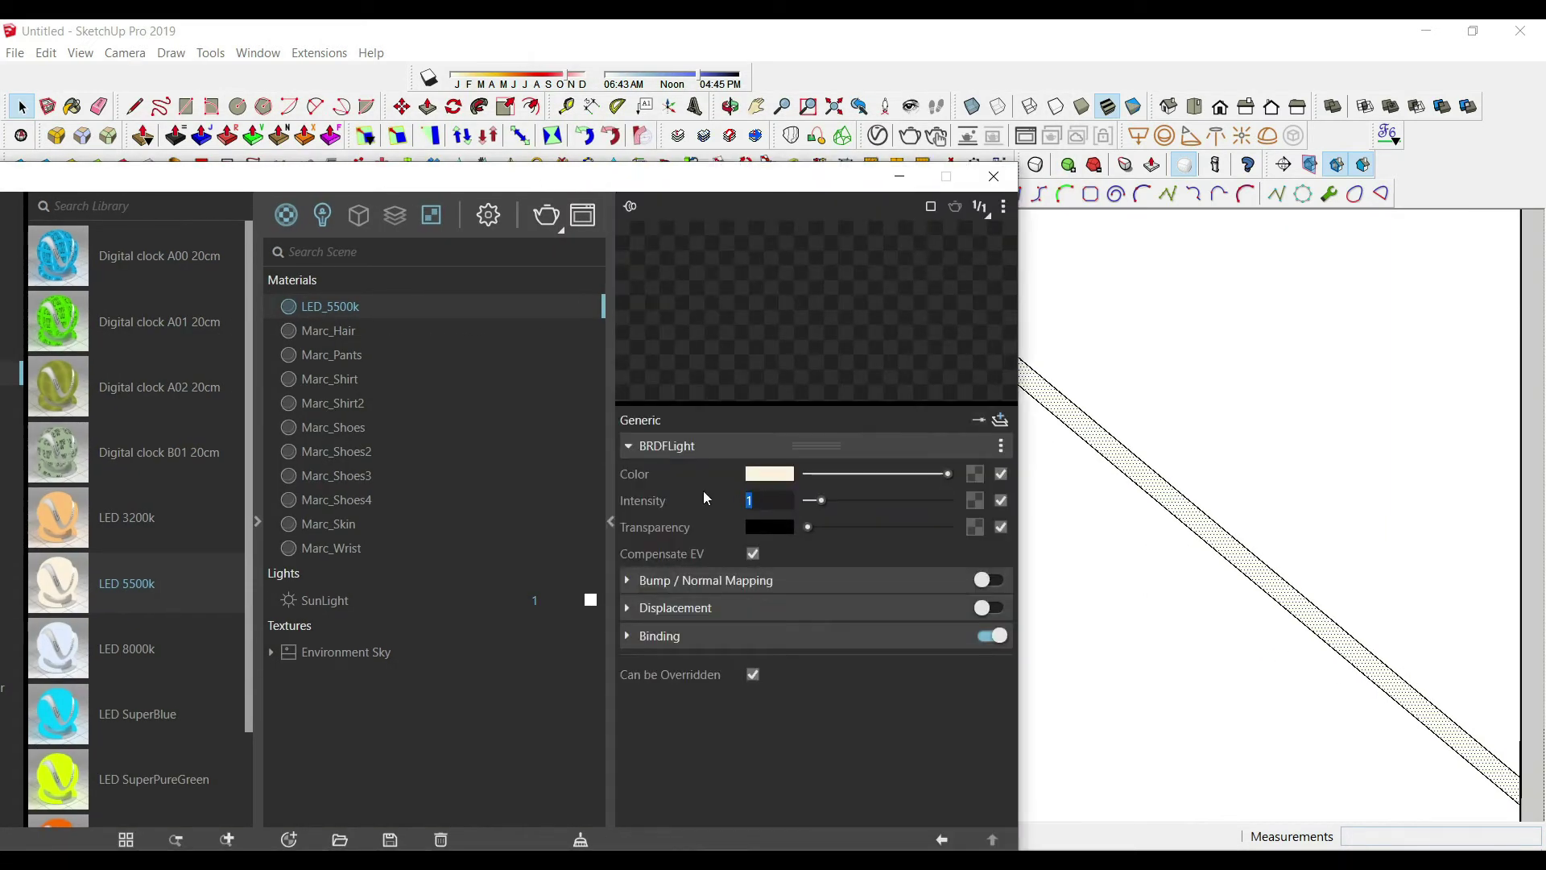
{"action": "type", "text": "1.5"}
{"action": "key", "text": "Return"}
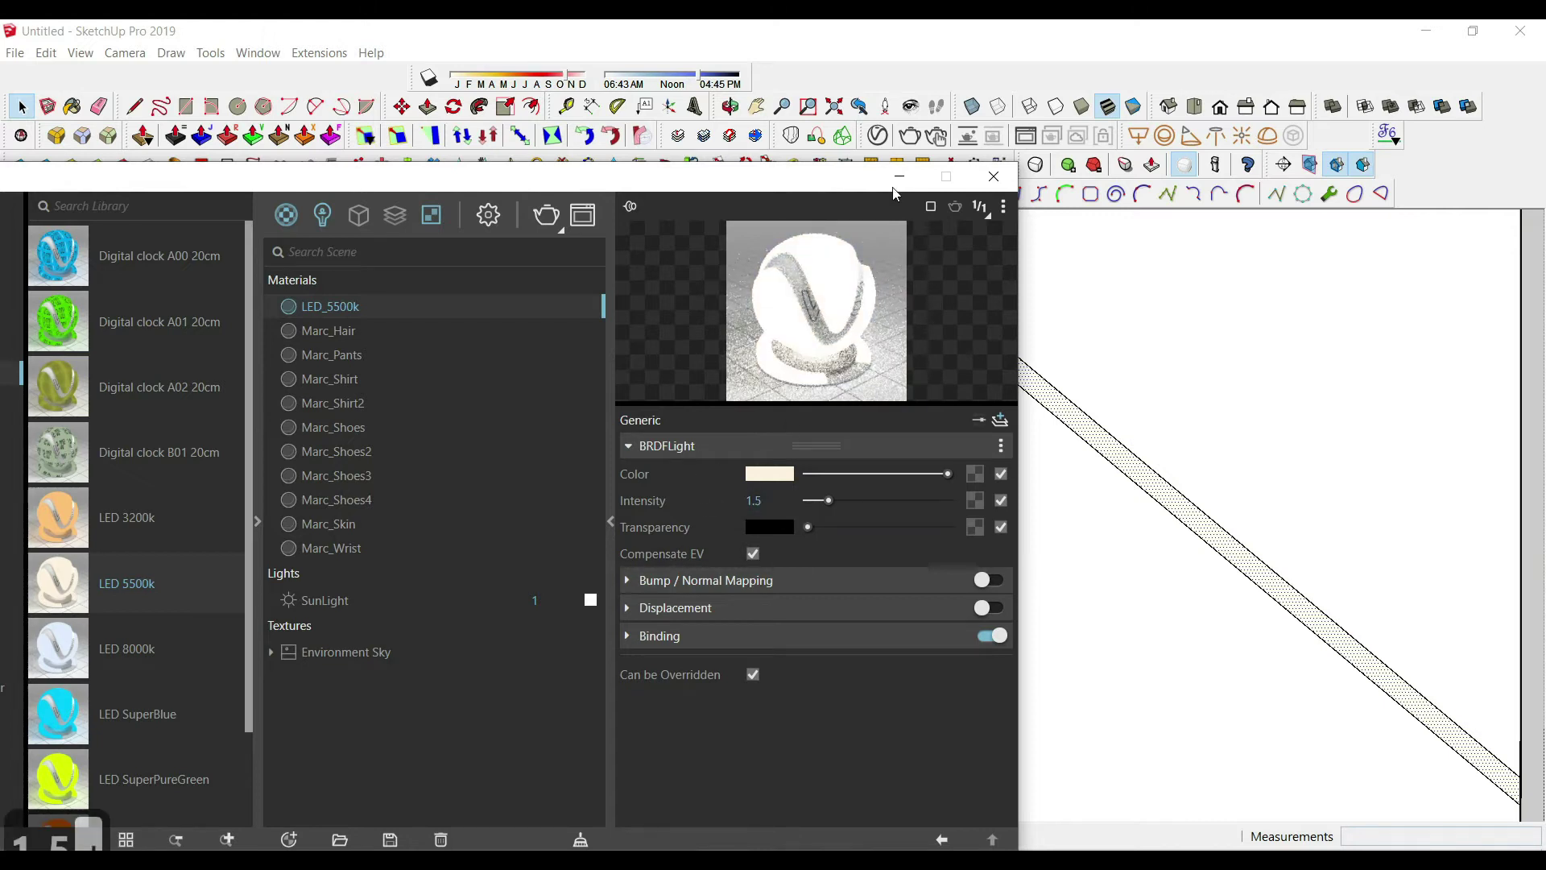
{"action": "left_click", "coordinate": [899, 176]}
- Select the single slanted strip below the crossing pair and bring up SketchUp's materials browser in an auto-hiding tray
{"action": "scroll", "coordinate": [857, 683], "scroll_direction": "down", "scroll_amount": 5}
{"action": "scroll", "coordinate": [939, 594], "scroll_direction": "up", "scroll_amount": 5}
{"action": "left_click", "coordinate": [954, 727]}
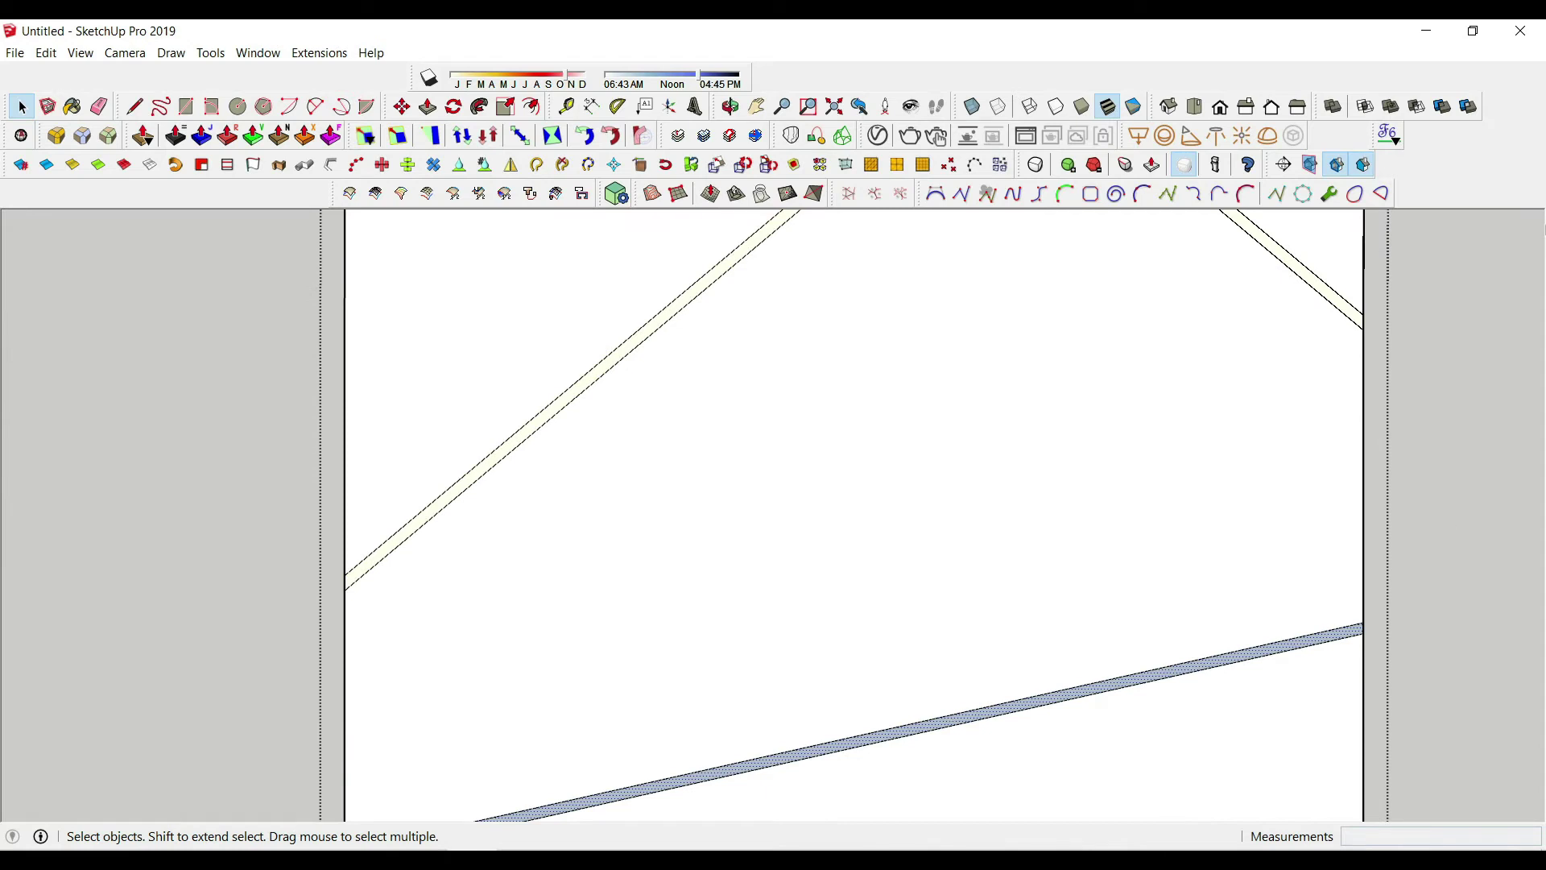
{"action": "scroll", "coordinate": [1234, 552], "scroll_direction": "down", "scroll_amount": 5}
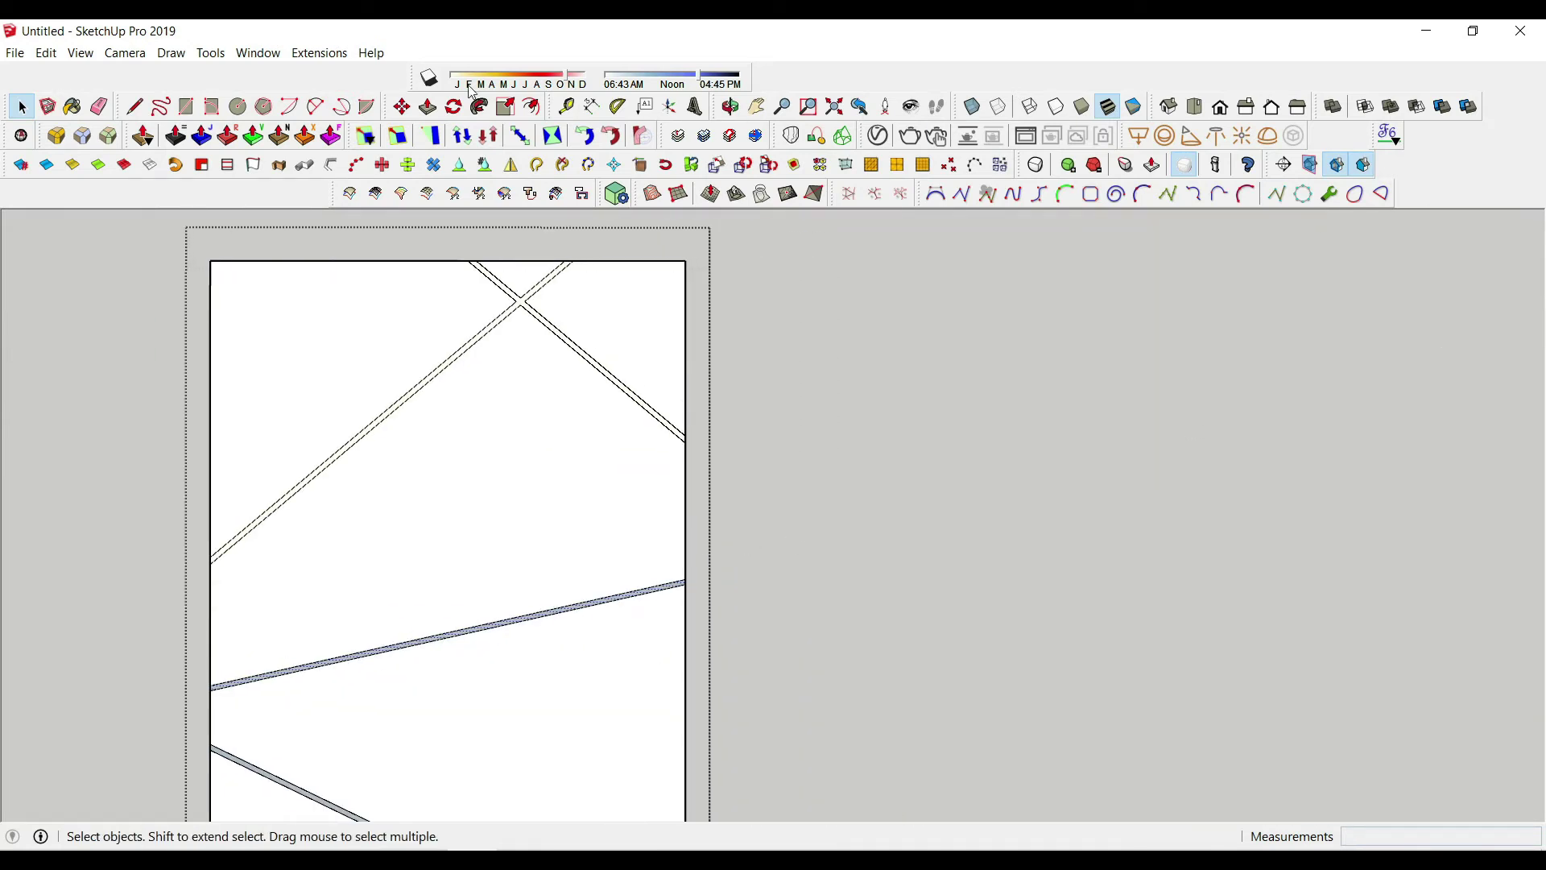
{"action": "left_click", "coordinate": [270, 57]}
{"action": "mouse_move", "coordinate": [308, 80]}
{"action": "left_click", "coordinate": [473, 76]}
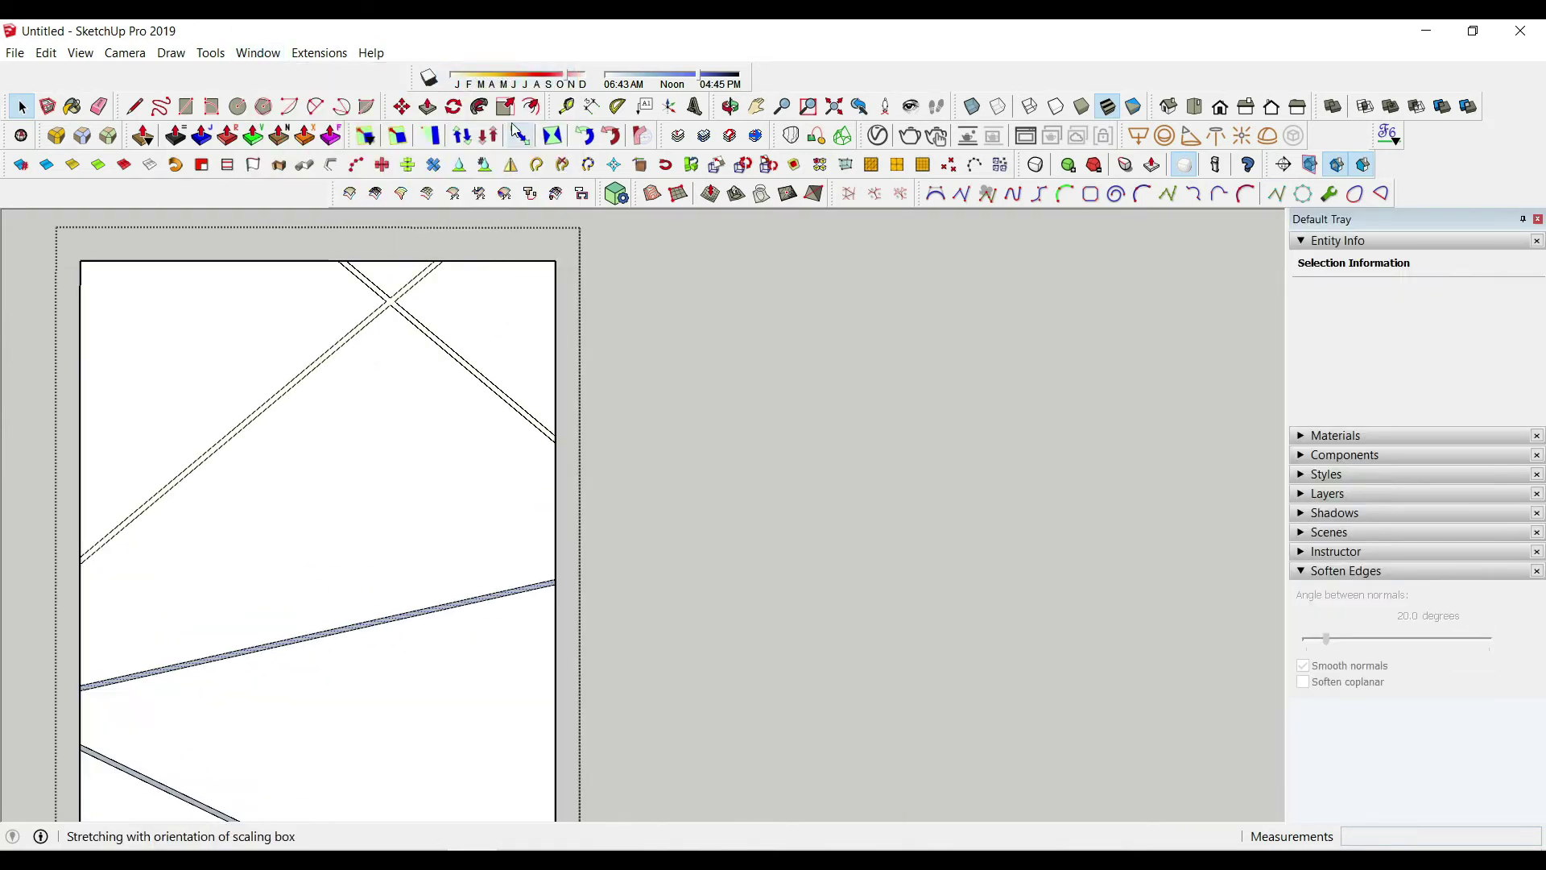
{"action": "left_click", "coordinate": [1523, 219]}
{"action": "mouse_move", "coordinate": [1537, 250]}
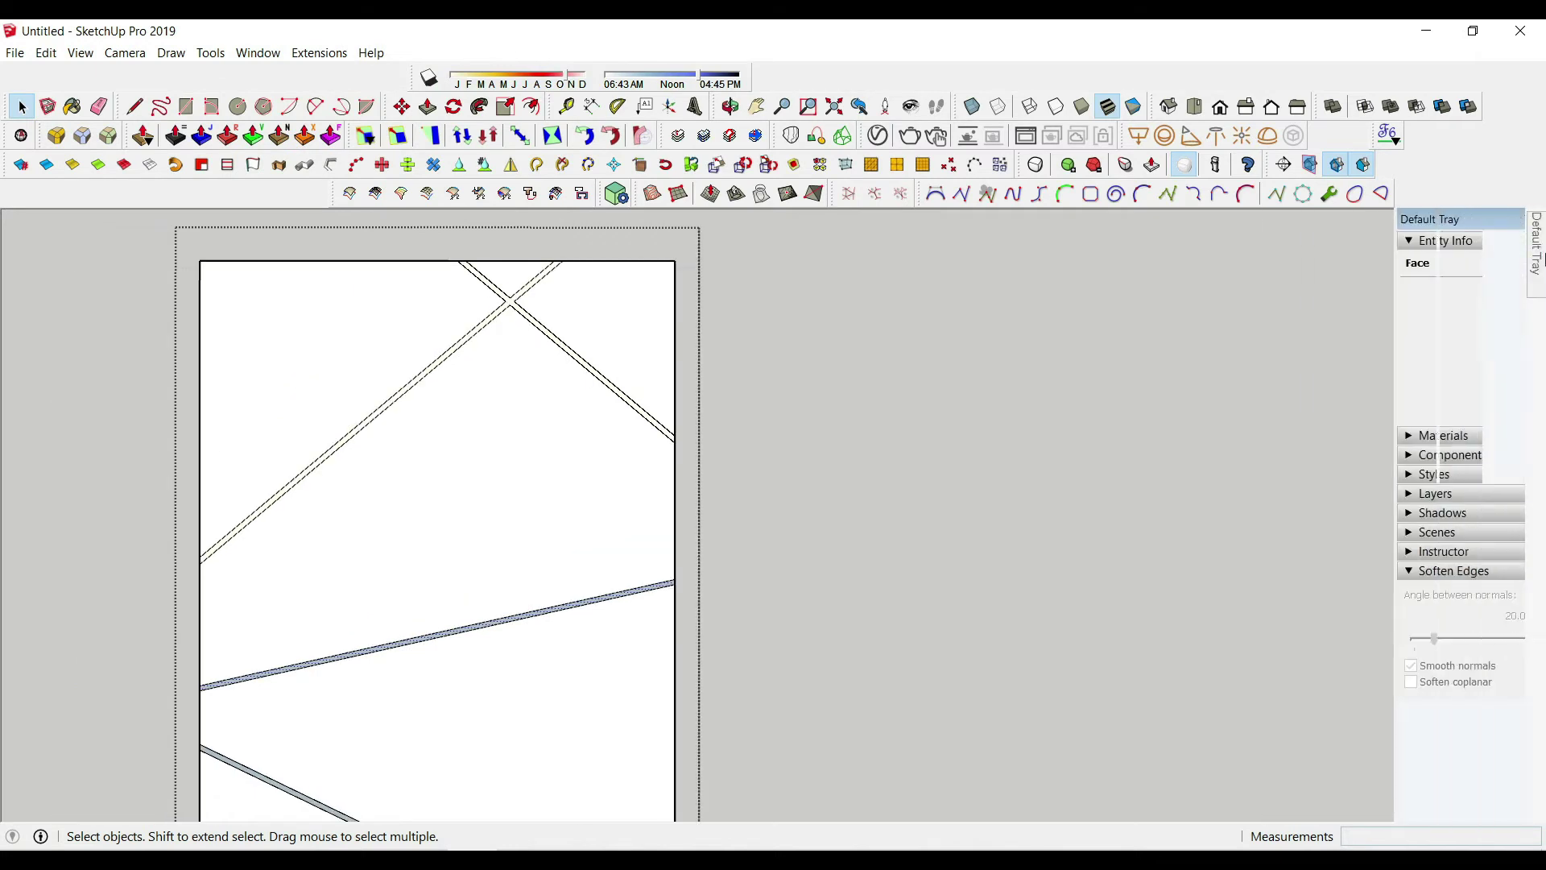
{"action": "left_click", "coordinate": [1346, 242]}
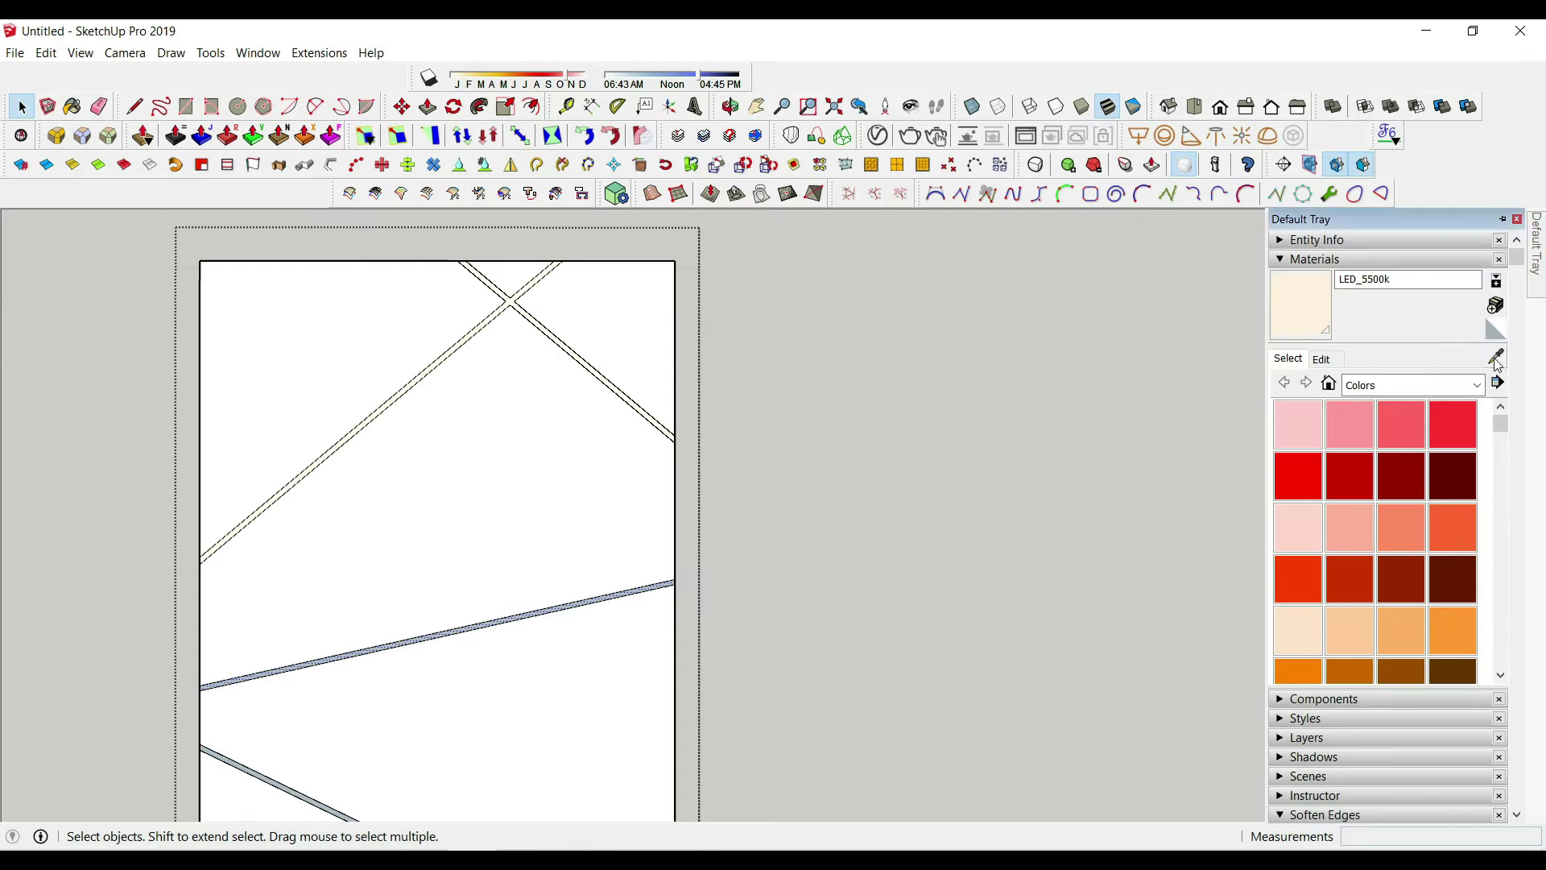
- Sample LED_5500k from the painted crossing strips and paint it onto the single slanted strip
{"action": "left_click", "coordinate": [1494, 359]}
{"action": "scroll", "coordinate": [419, 372], "scroll_direction": "up", "scroll_amount": 5}
{"action": "left_click", "coordinate": [425, 377]}
{"action": "scroll", "coordinate": [435, 379], "scroll_direction": "down", "scroll_amount": 8}
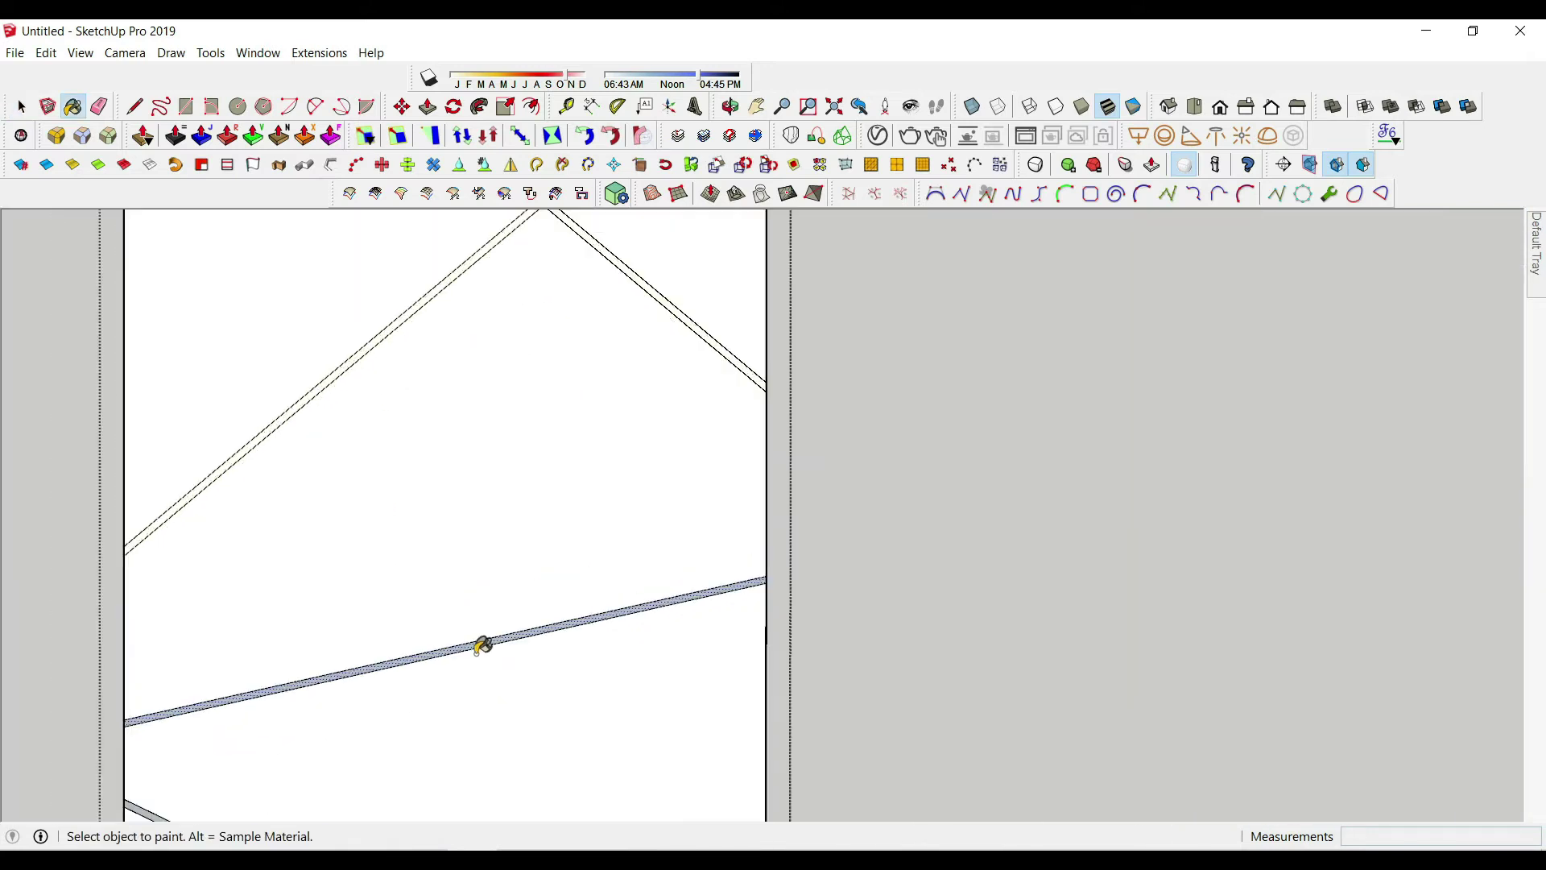
{"action": "scroll", "coordinate": [481, 628], "scroll_direction": "up", "scroll_amount": 8}
{"action": "left_click", "coordinate": [583, 601]}
- Paint the remaining strips toward the slab's near end with LED_5500k
{"action": "scroll", "coordinate": [576, 585], "scroll_direction": "down", "scroll_amount": 8}
{"action": "middle_click_drag", "start_coordinate": [578, 608], "coordinate": [814, 312], "text": "shift"}
{"action": "scroll", "coordinate": [694, 504], "scroll_direction": "up", "scroll_amount": 7}
{"action": "left_click", "coordinate": [707, 491]}
{"action": "scroll", "coordinate": [707, 491], "scroll_direction": "down", "scroll_amount": 4}
{"action": "middle_click_drag", "start_coordinate": [764, 521], "coordinate": [898, 276], "text": "shift"}
{"action": "scroll", "coordinate": [992, 525], "scroll_direction": "down", "scroll_amount": 4}
{"action": "middle_click_drag", "start_coordinate": [1004, 572], "coordinate": [929, 656], "text": "shift"}
{"action": "scroll", "coordinate": [1021, 417], "scroll_direction": "down", "scroll_amount": 7}
{"action": "key", "text": "space"}
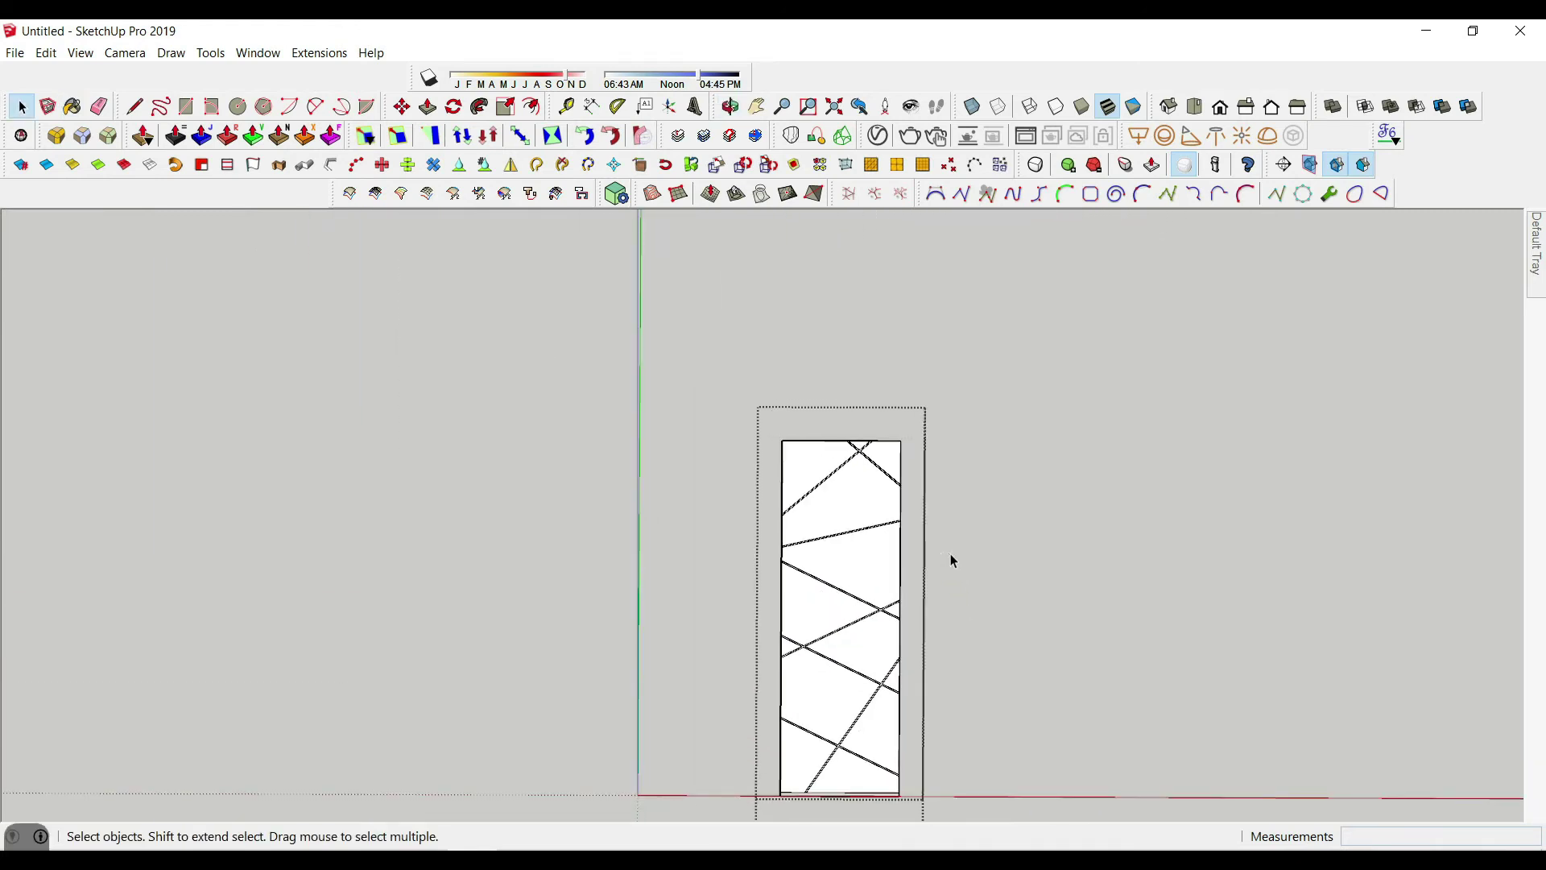
- Exit the slab group and rotate the whole slab about its near end so the strip face points downward
{"action": "left_click", "coordinate": [939, 557]}
{"action": "scroll", "coordinate": [887, 534], "scroll_direction": "up", "scroll_amount": 5}
{"action": "middle_click_drag", "start_coordinate": [853, 569], "coordinate": [911, 420], "text": "shift"}
{"action": "scroll", "coordinate": [910, 422], "scroll_direction": "down", "scroll_amount": 3}
{"action": "middle_click_drag", "start_coordinate": [911, 529], "coordinate": [1022, 456]}
{"action": "left_click", "coordinate": [984, 561]}
{"action": "scroll", "coordinate": [787, 673], "scroll_direction": "up", "scroll_amount": 6}
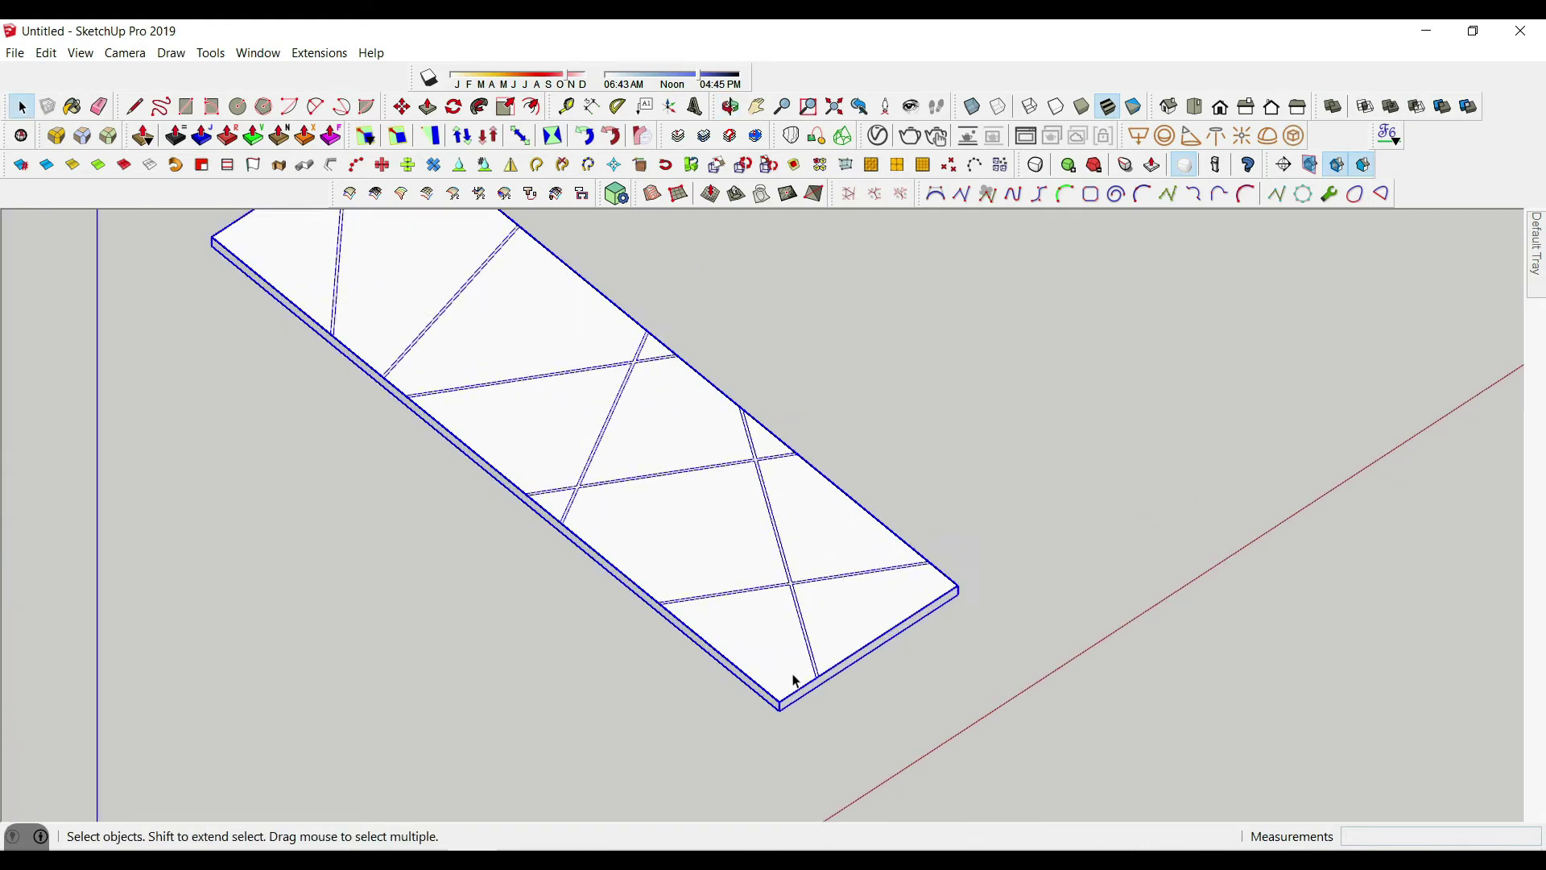
{"action": "key", "text": "q"}
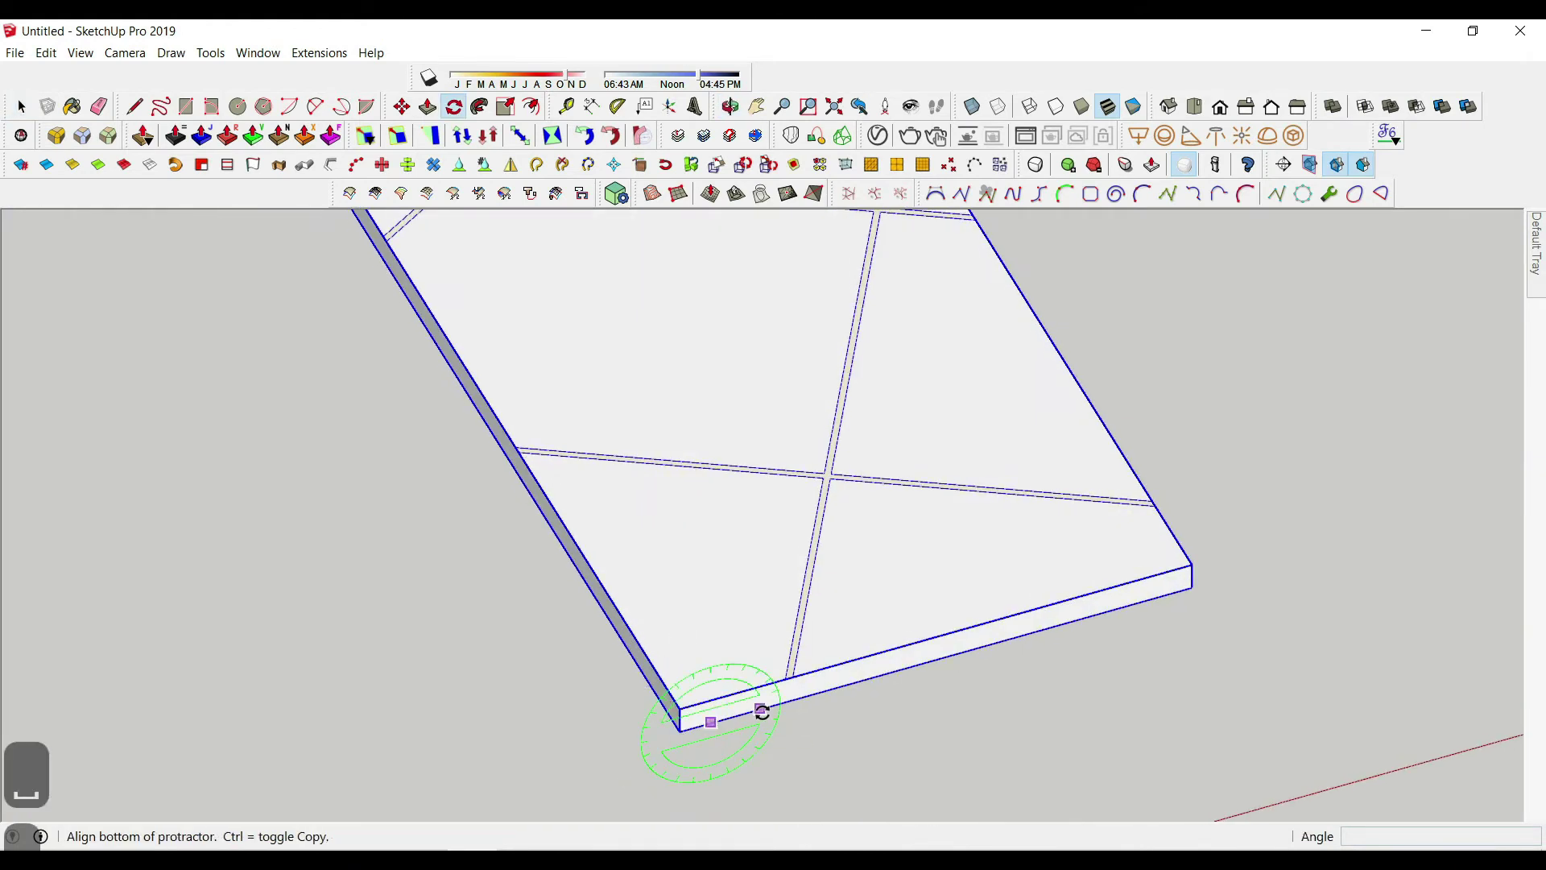
{"action": "left_click", "coordinate": [763, 708]}
{"action": "left_click", "coordinate": [607, 752]}
- Raise the flipped slab along the blue axis
{"action": "scroll", "coordinate": [677, 667], "scroll_direction": "down", "scroll_amount": 3}
{"action": "scroll", "coordinate": [676, 665], "scroll_direction": "down", "scroll_amount": 4}
{"action": "middle_click_drag", "start_coordinate": [676, 665], "coordinate": [999, 661], "text": "shift"}
{"action": "scroll", "coordinate": [988, 675], "scroll_direction": "up", "scroll_amount": 3}
{"action": "key", "text": "m"}
{"action": "left_click", "coordinate": [1030, 640]}
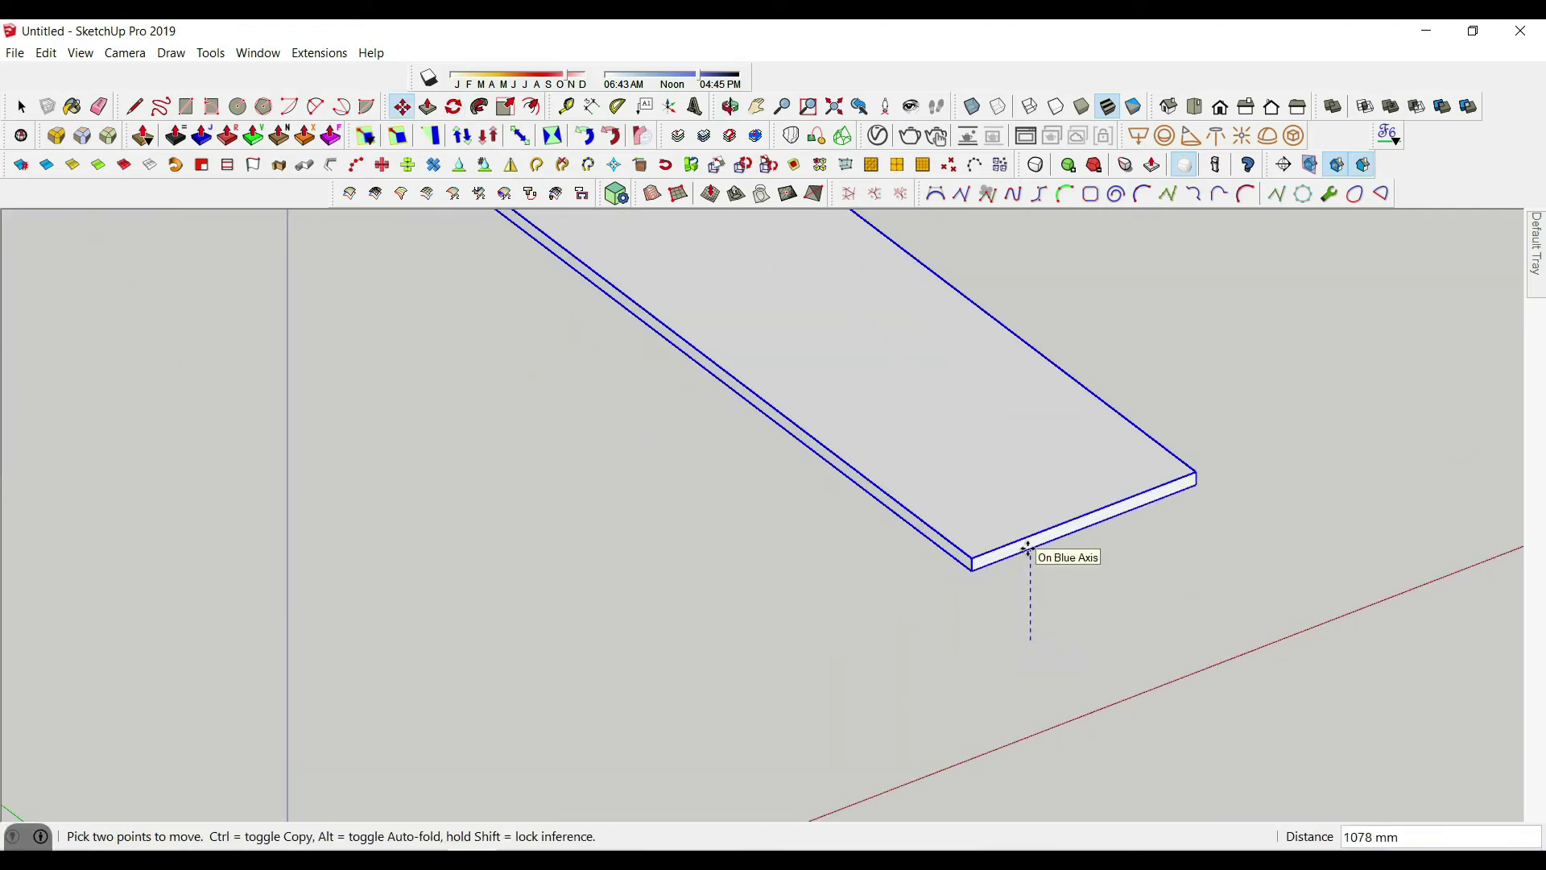
{"action": "scroll", "coordinate": [1122, 559], "scroll_direction": "down", "scroll_amount": 2}
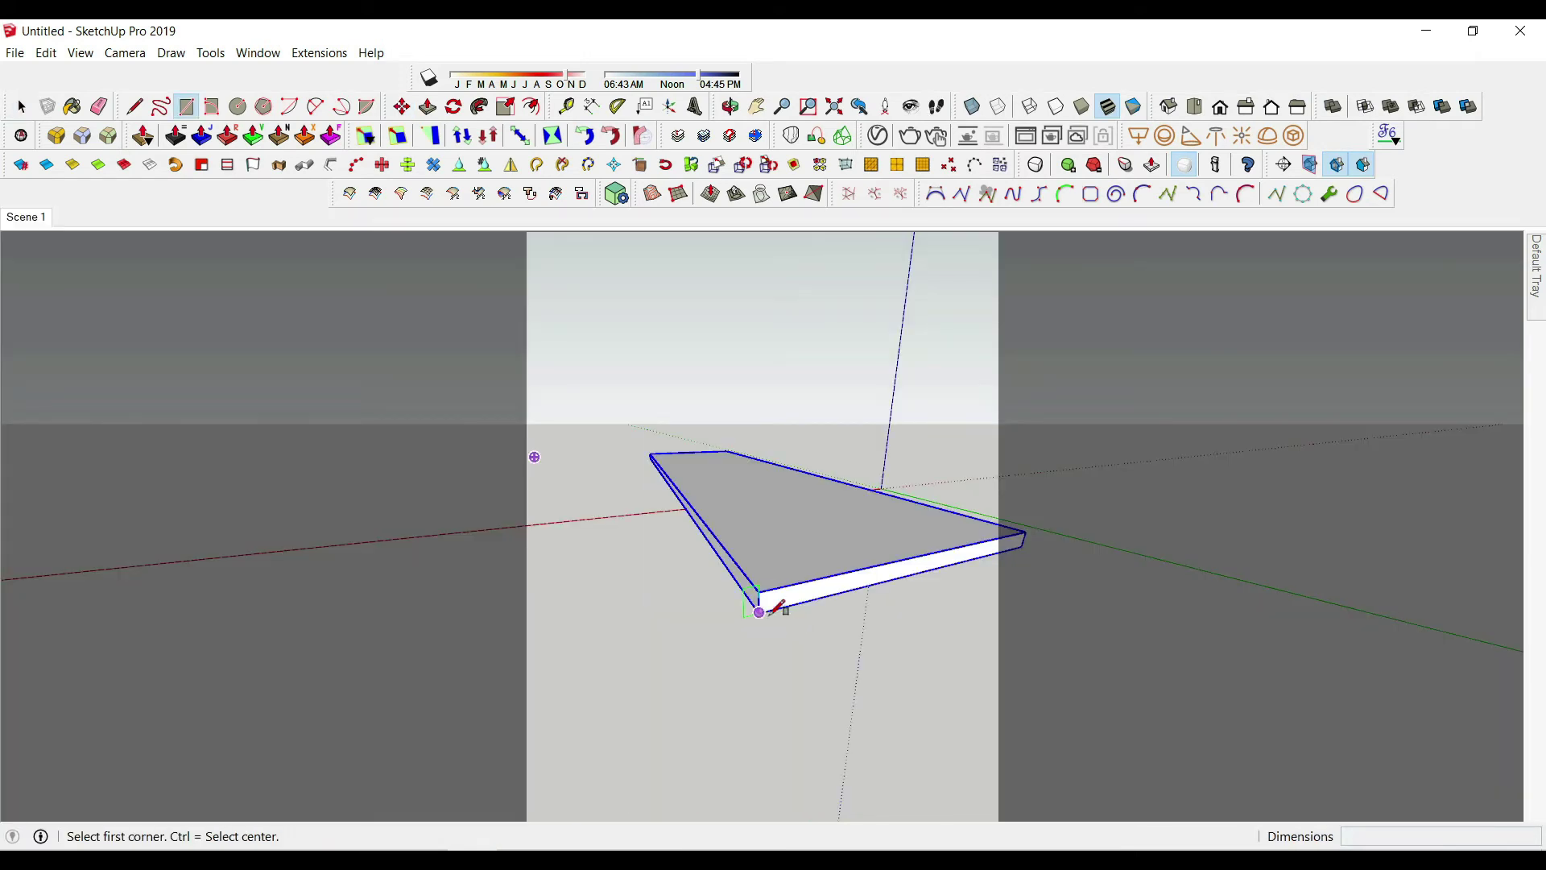
- Rotate a copy of the slab upright and lower it beneath the slab's long edge as a side wall
{"action": "key", "text": "q"}
{"action": "left_click", "coordinate": [785, 606]}
{"action": "key", "text": "ctrl"}
{"action": "left_click", "coordinate": [765, 536]}
{"action": "scroll", "coordinate": [766, 535], "scroll_direction": "down", "scroll_amount": 2}
{"action": "left_click", "coordinate": [765, 400]}
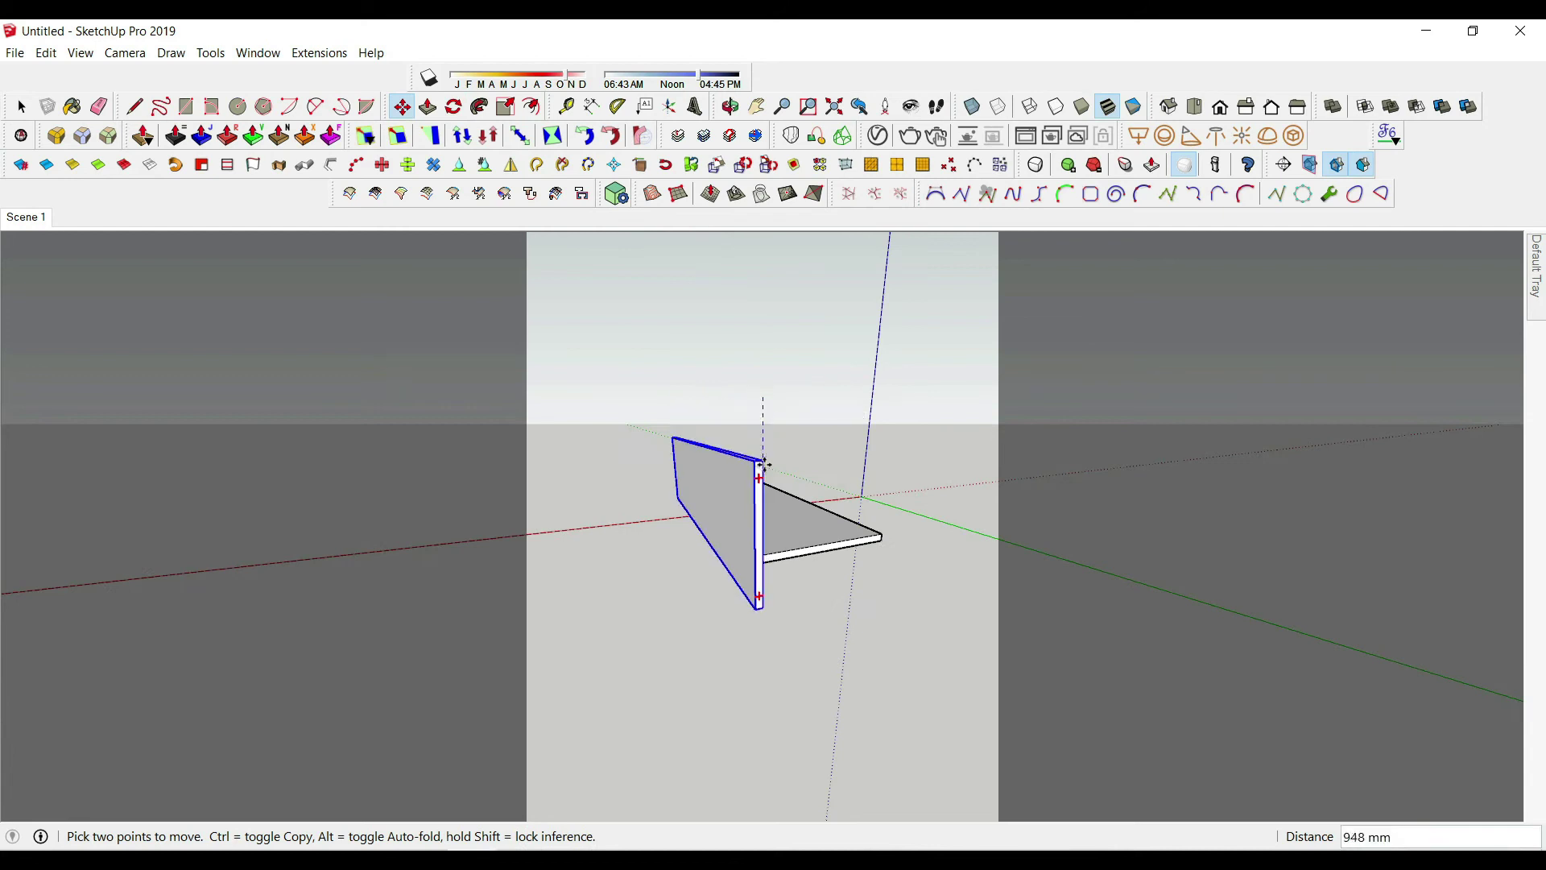
{"action": "middle_click_drag", "start_coordinate": [765, 566], "coordinate": [853, 564]}
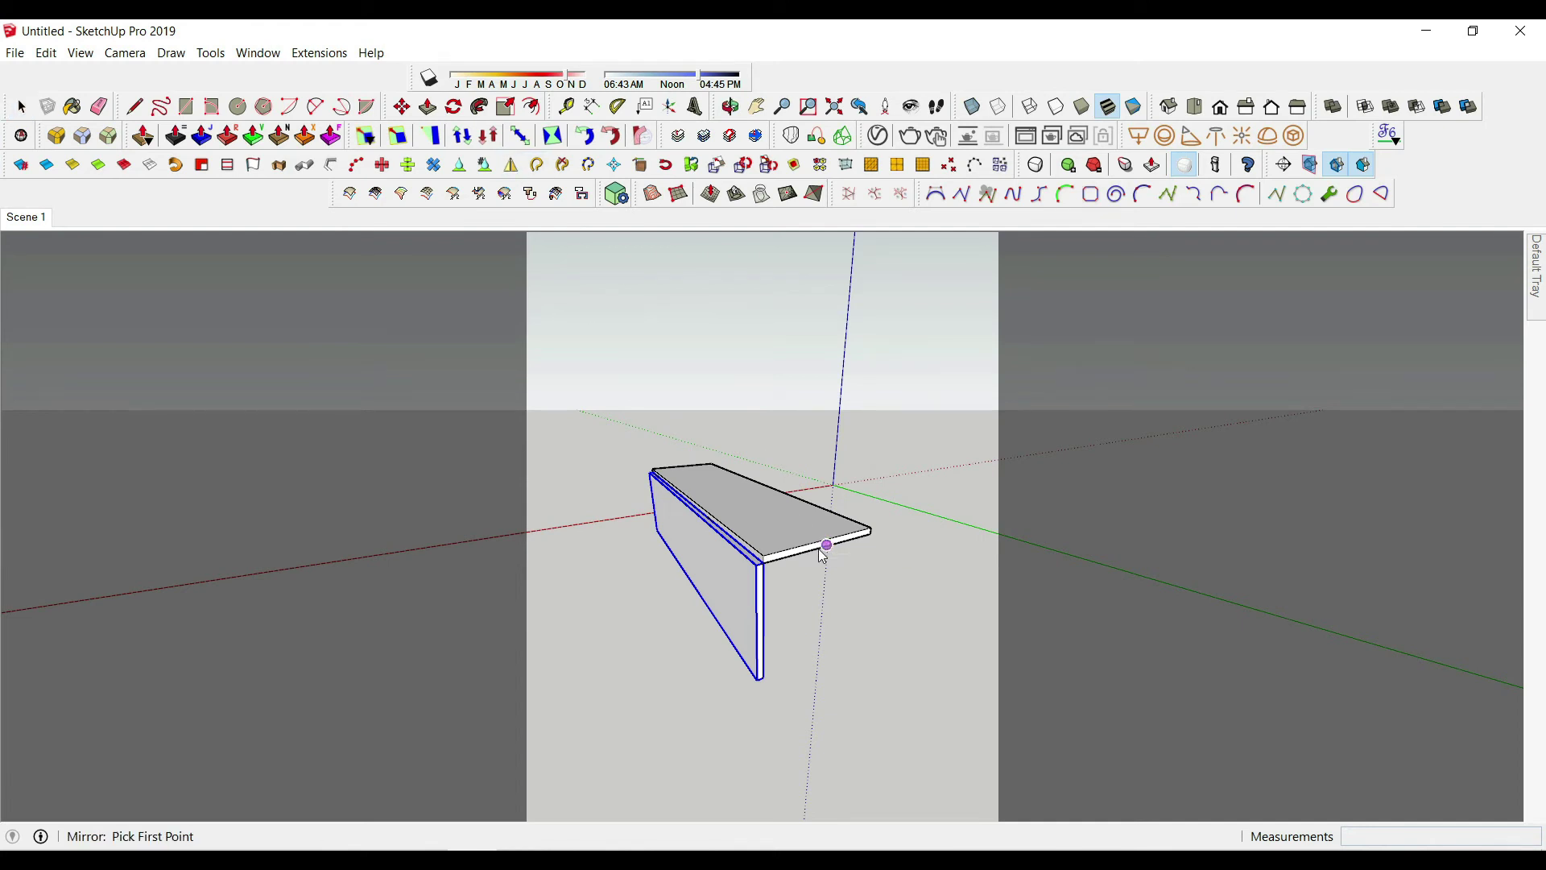
- Mirror the side wall across the middle of the top slab to form the opposite wall
{"action": "middle_click_drag", "start_coordinate": [904, 678], "coordinate": [835, 583]}
{"action": "scroll", "coordinate": [835, 583], "scroll_direction": "up", "scroll_amount": 5}
{"action": "middle_click_drag", "start_coordinate": [742, 590], "coordinate": [1115, 636]}
{"action": "scroll", "coordinate": [645, 614], "scroll_direction": "up", "scroll_amount": 4}
{"action": "scroll", "coordinate": [645, 614], "scroll_direction": "down", "scroll_amount": 1}
{"action": "scroll", "coordinate": [490, 595], "scroll_direction": "down", "scroll_amount": 1}
{"action": "scroll", "coordinate": [770, 632], "scroll_direction": "down", "scroll_amount": 5}
{"action": "scroll", "coordinate": [706, 567], "scroll_direction": "up", "scroll_amount": 3}
- Draw rectangles closing the corridor's end near the red axis and the underside between the side walls
{"action": "left_click", "coordinate": [619, 567]}
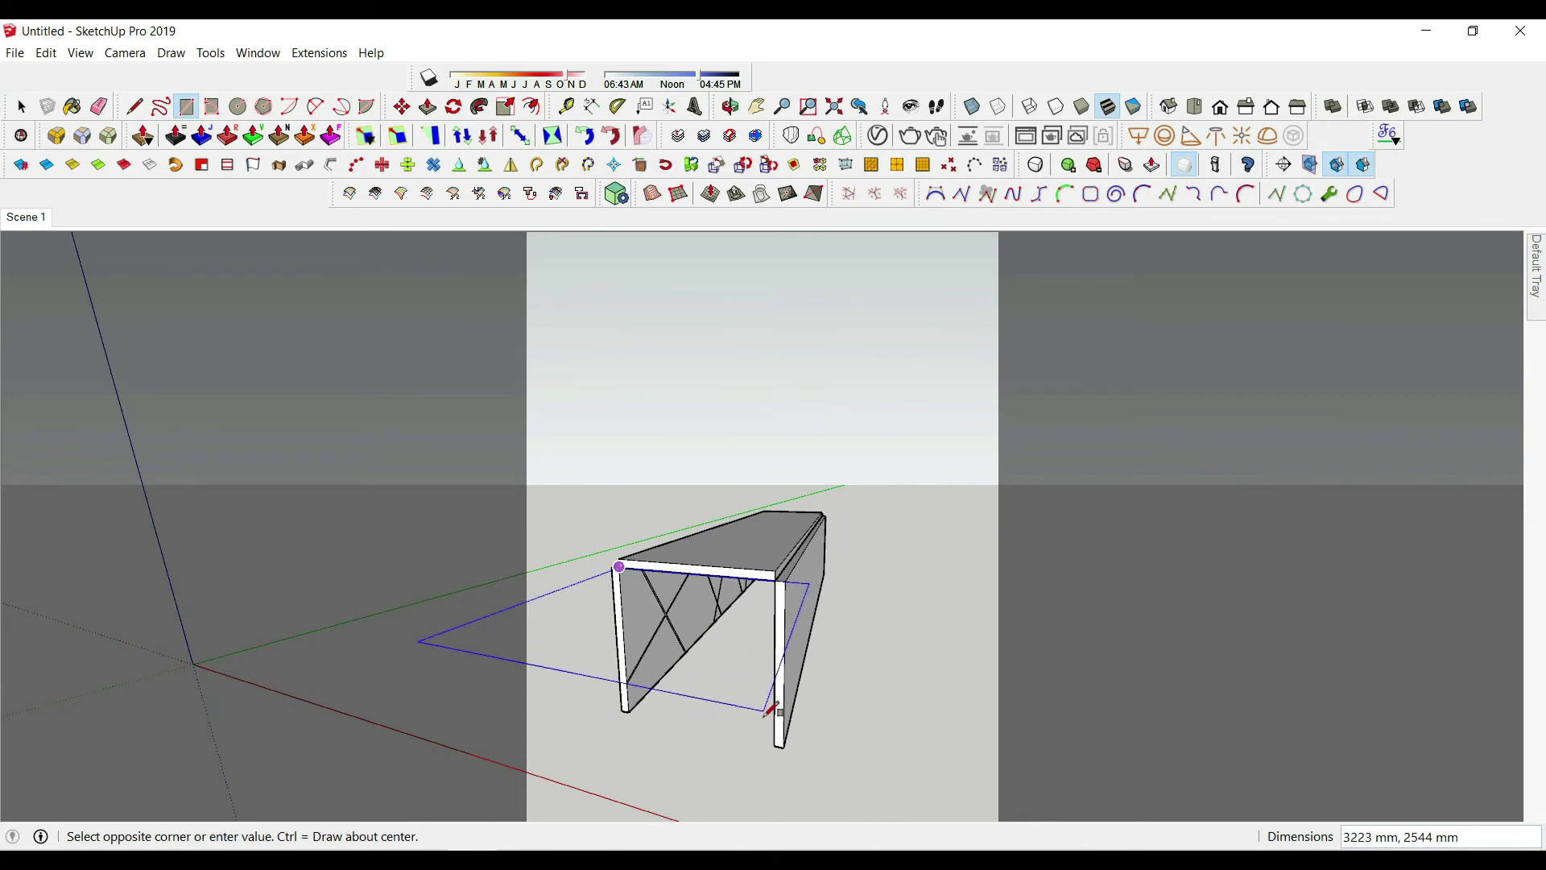
{"action": "left_click", "coordinate": [775, 745]}
{"action": "middle_click_drag", "start_coordinate": [775, 745], "coordinate": [726, 612]}
{"action": "left_click", "coordinate": [721, 664]}
{"action": "scroll", "coordinate": [757, 594], "scroll_direction": "up", "scroll_amount": 10}
{"action": "key", "text": "space"}
{"action": "scroll", "coordinate": [726, 612], "scroll_direction": "down", "scroll_amount": 8}
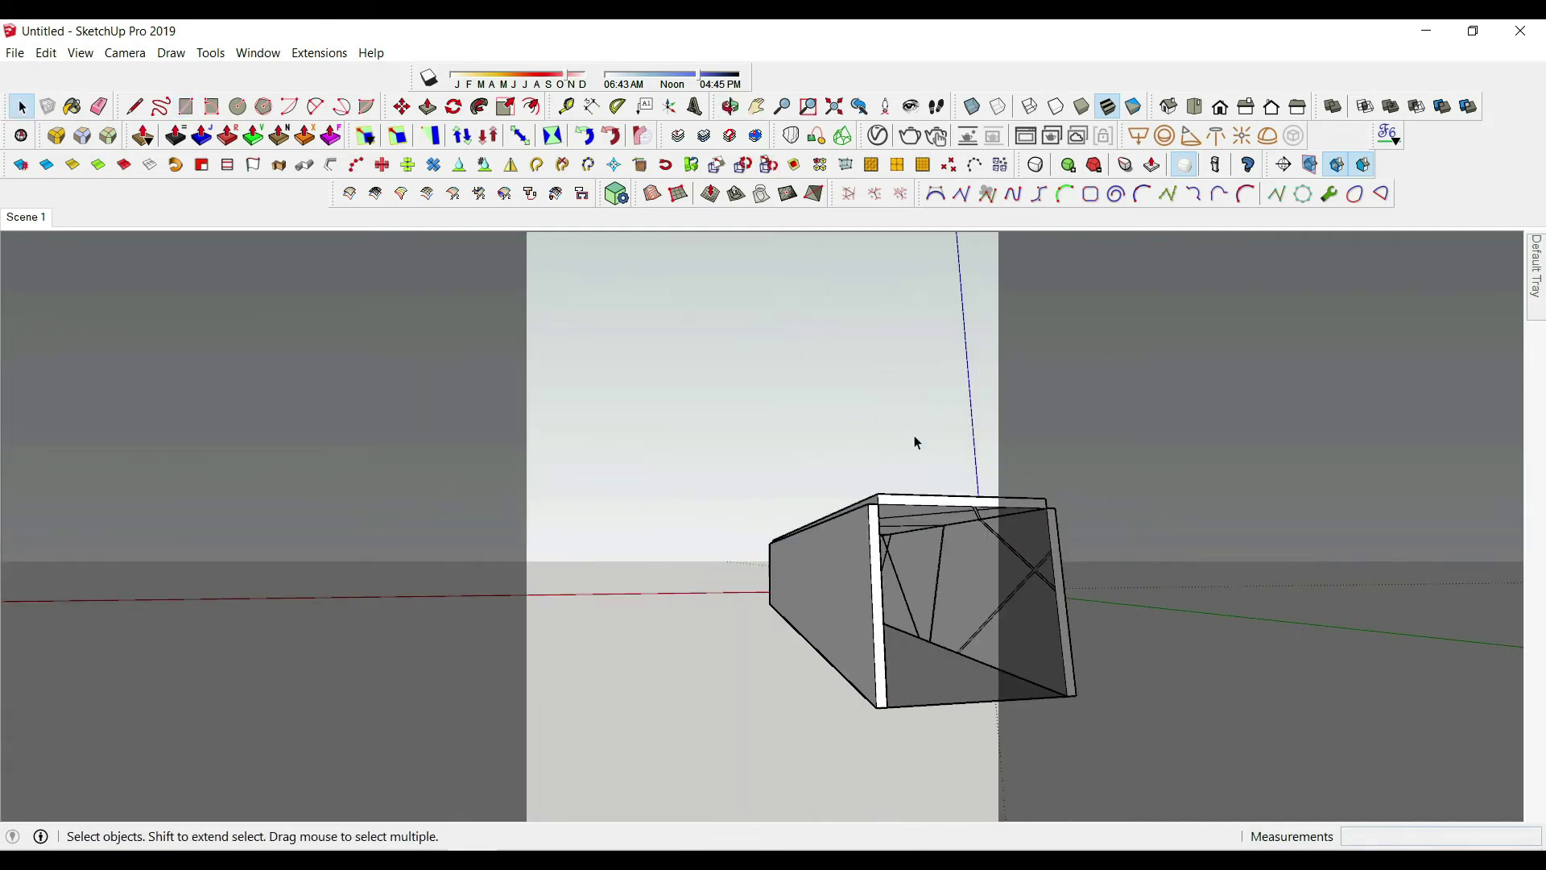
- Aim the view straight into the corridor for Scene 1 and render it with V-Ray
{"action": "middle_click_drag", "start_coordinate": [913, 424], "coordinate": [726, 286]}
{"action": "left_click", "coordinate": [877, 136]}
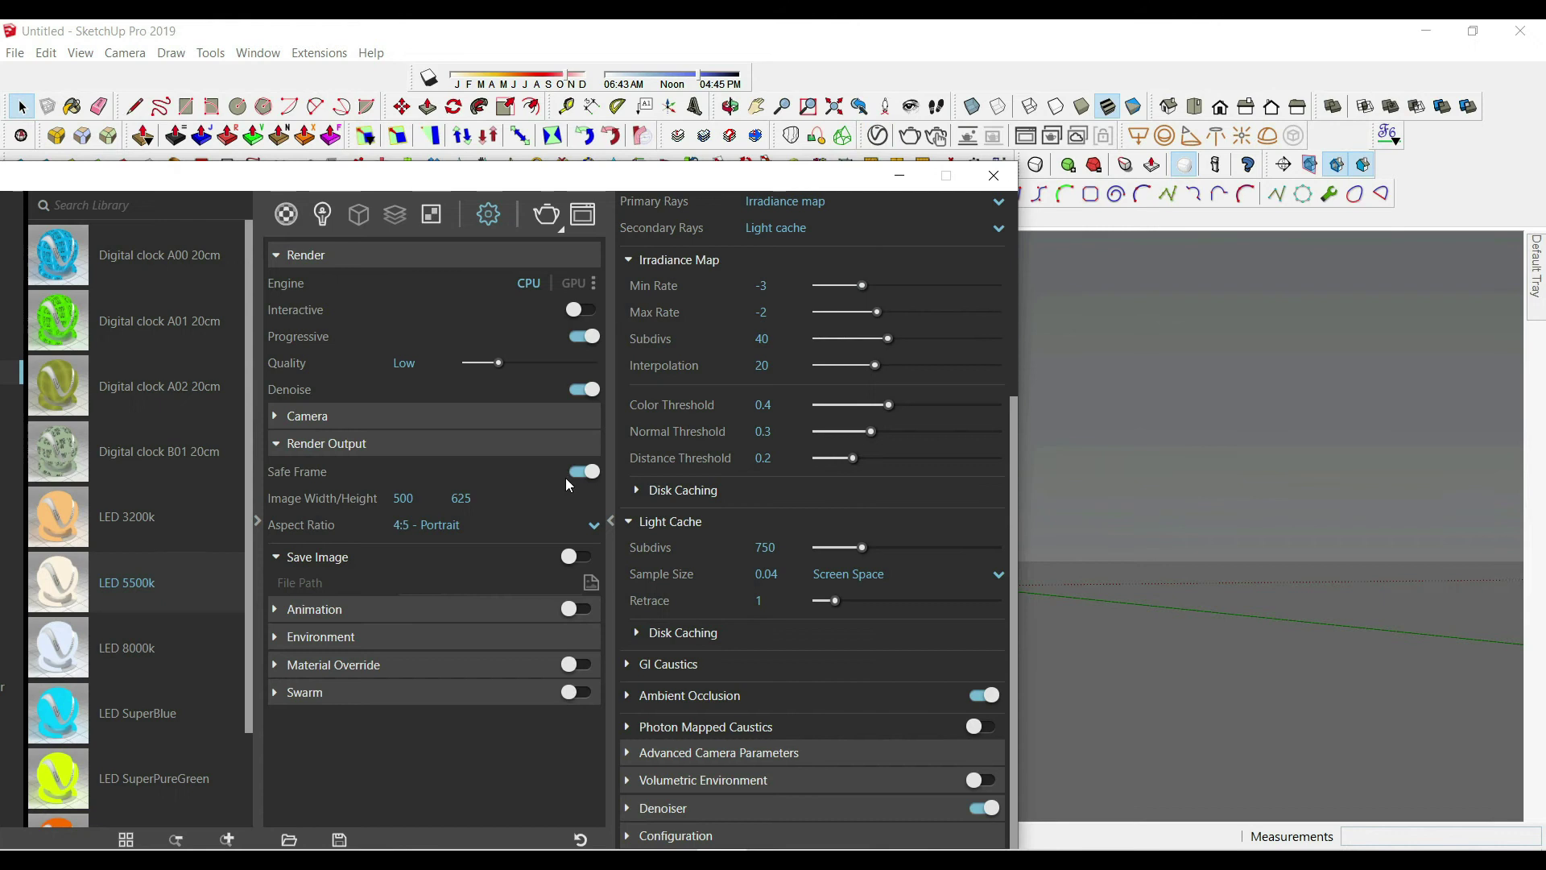
{"action": "left_click", "coordinate": [900, 176]}
{"action": "middle_click_drag", "start_coordinate": [985, 442], "coordinate": [728, 493]}
{"action": "left_click", "coordinate": [27, 217]}
{"action": "right_click", "coordinate": [39, 220]}
{"action": "left_click", "coordinate": [910, 146]}
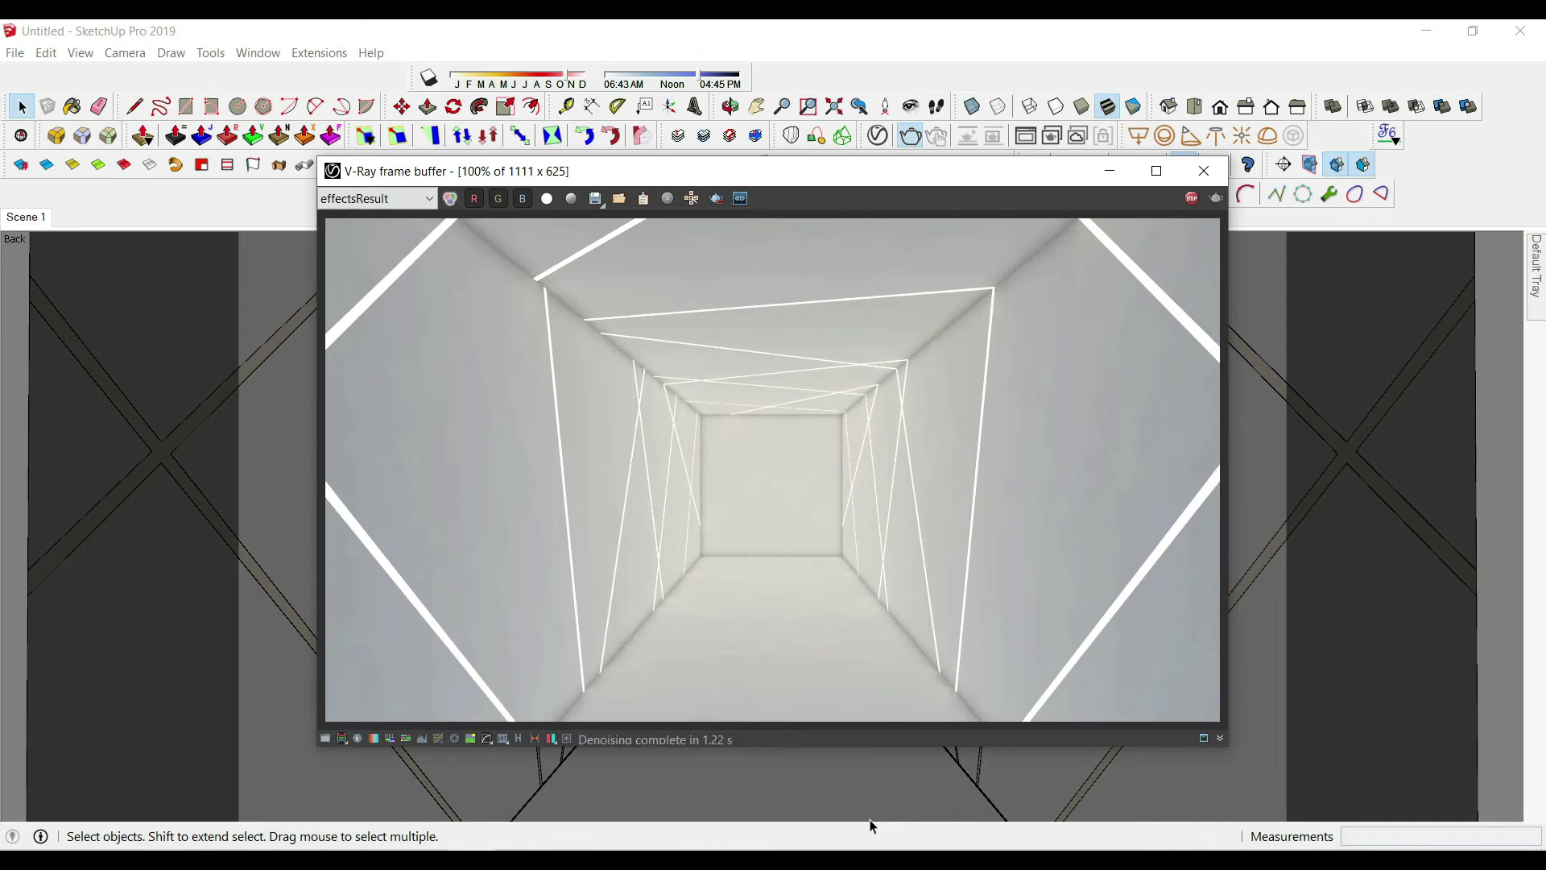
- Pick a dark grey from the Colors materials and paint the nearer ceiling panels between the LED strips with it
{"action": "left_click", "coordinate": [1218, 169]}
{"action": "scroll", "coordinate": [1091, 400], "scroll_direction": "up", "scroll_amount": 5}
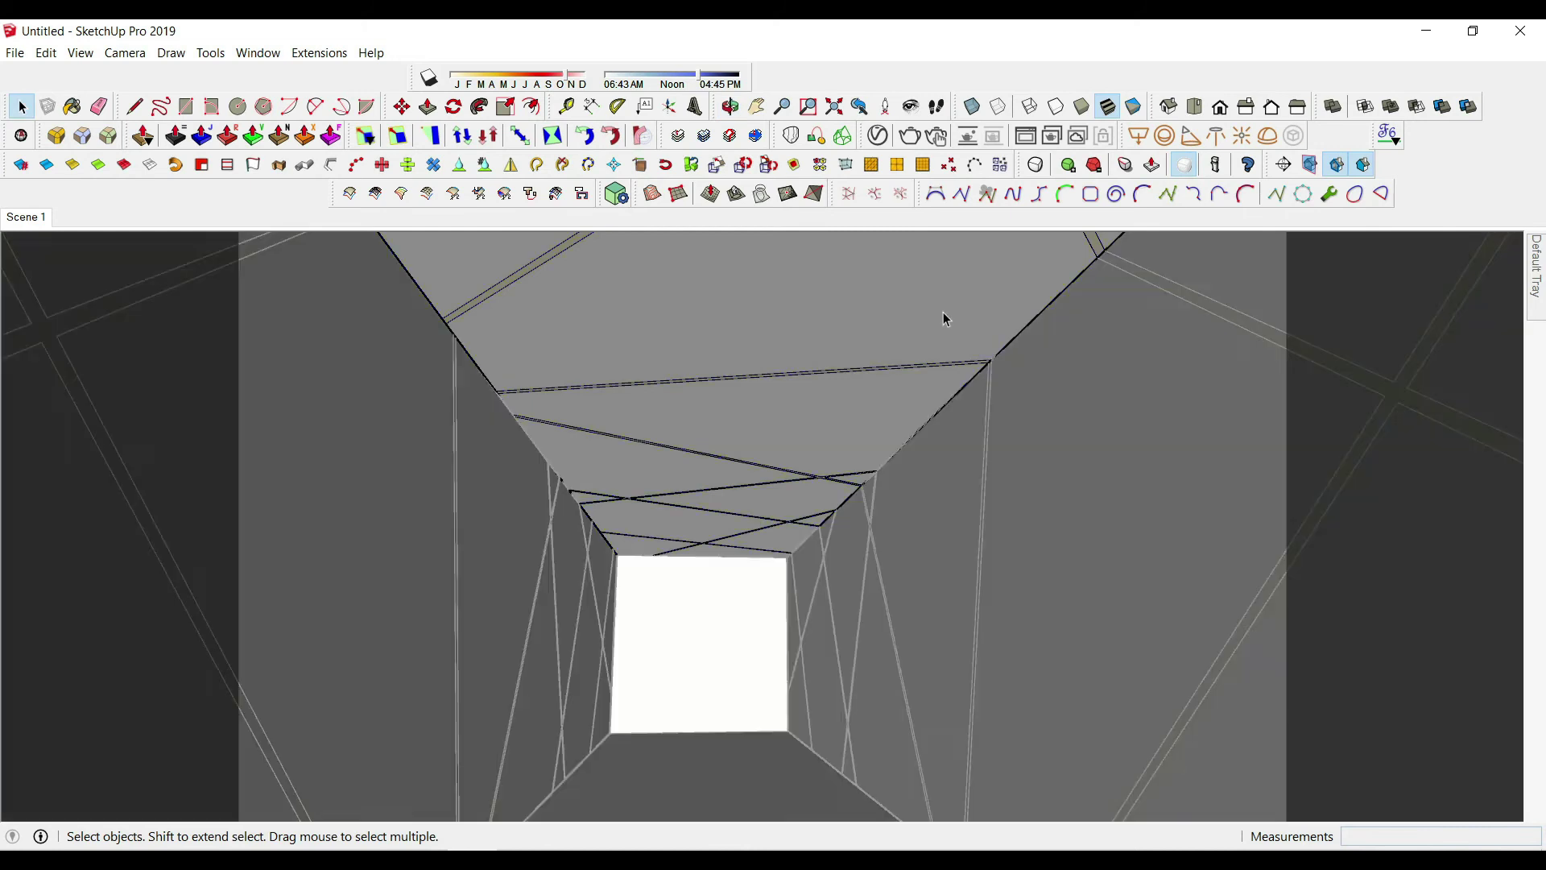
{"action": "scroll", "coordinate": [945, 320], "scroll_direction": "down", "scroll_amount": 5}
{"action": "mouse_move", "coordinate": [1539, 300]}
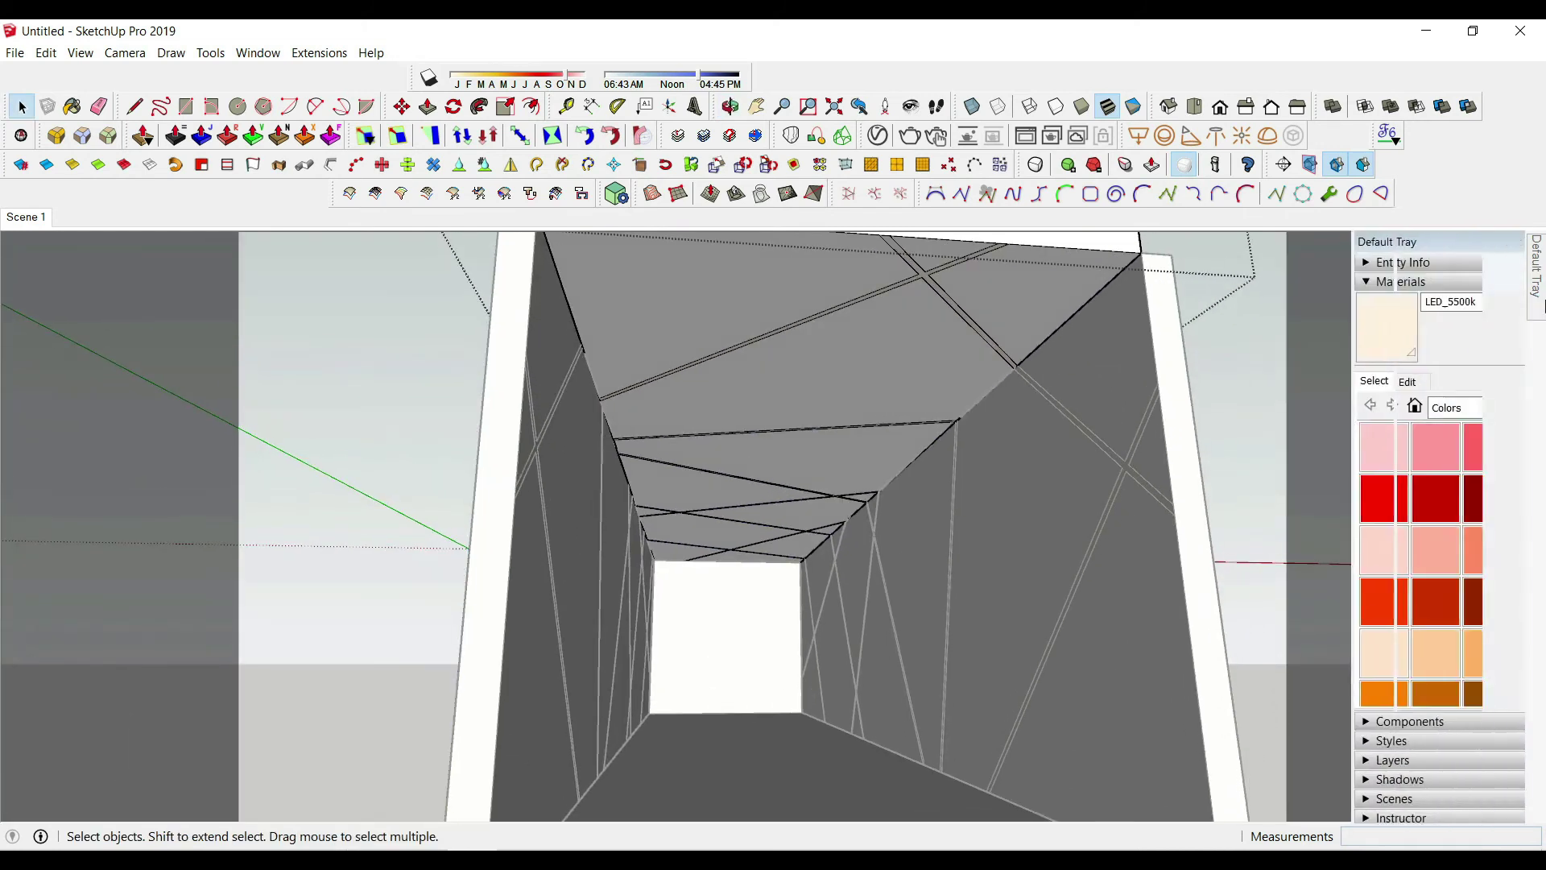
{"action": "scroll", "coordinate": [1369, 483], "scroll_direction": "down", "scroll_amount": 15}
{"action": "scroll", "coordinate": [1344, 526], "scroll_direction": "up", "scroll_amount": 4}
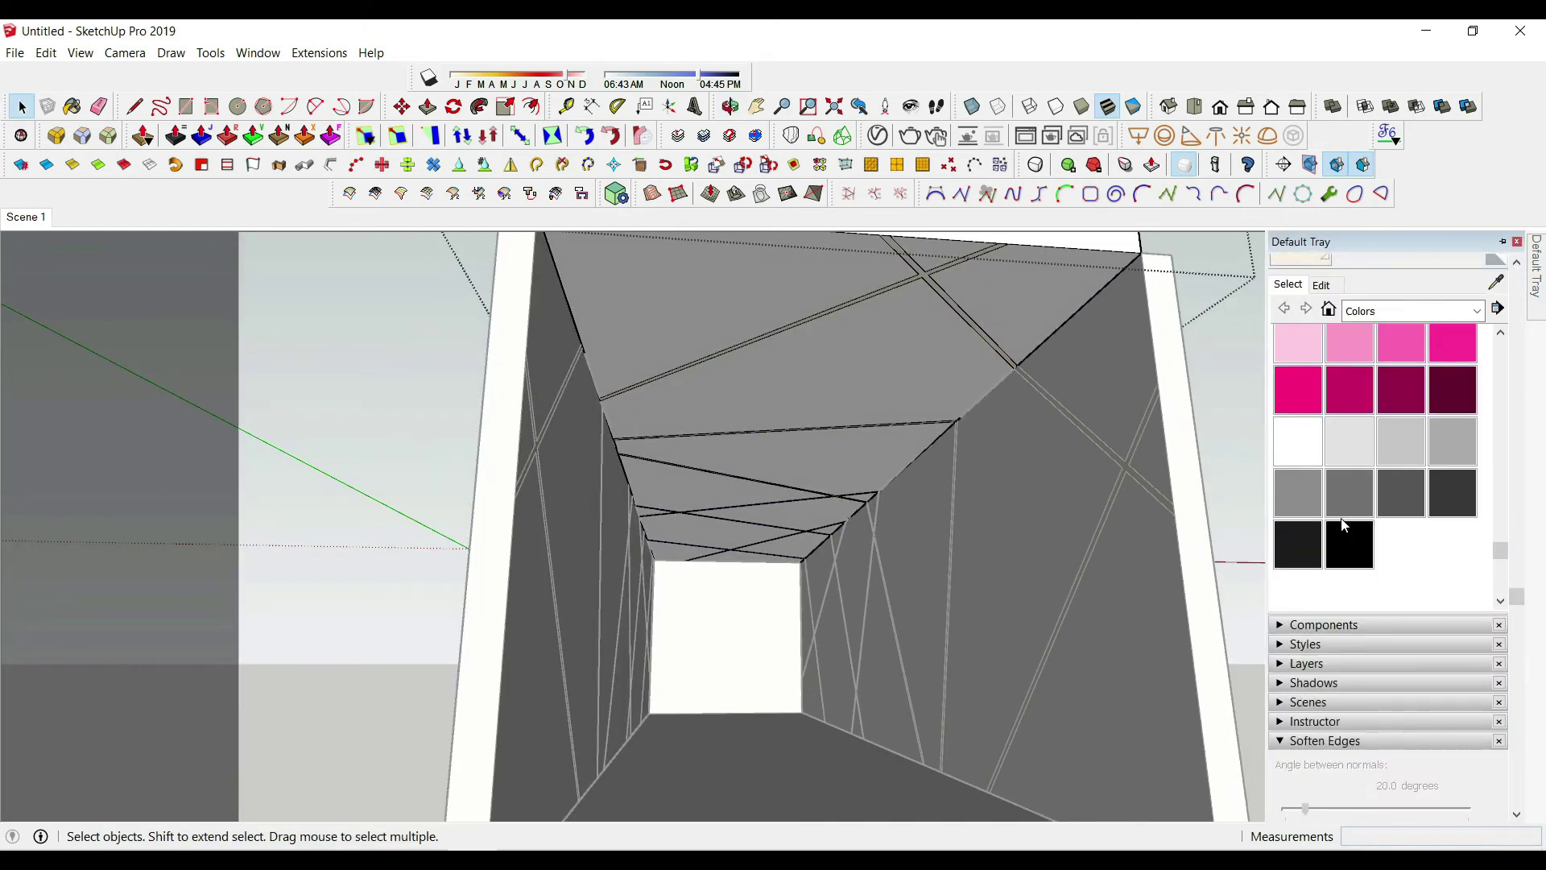
{"action": "left_click", "coordinate": [1415, 500]}
{"action": "left_click", "coordinate": [922, 380]}
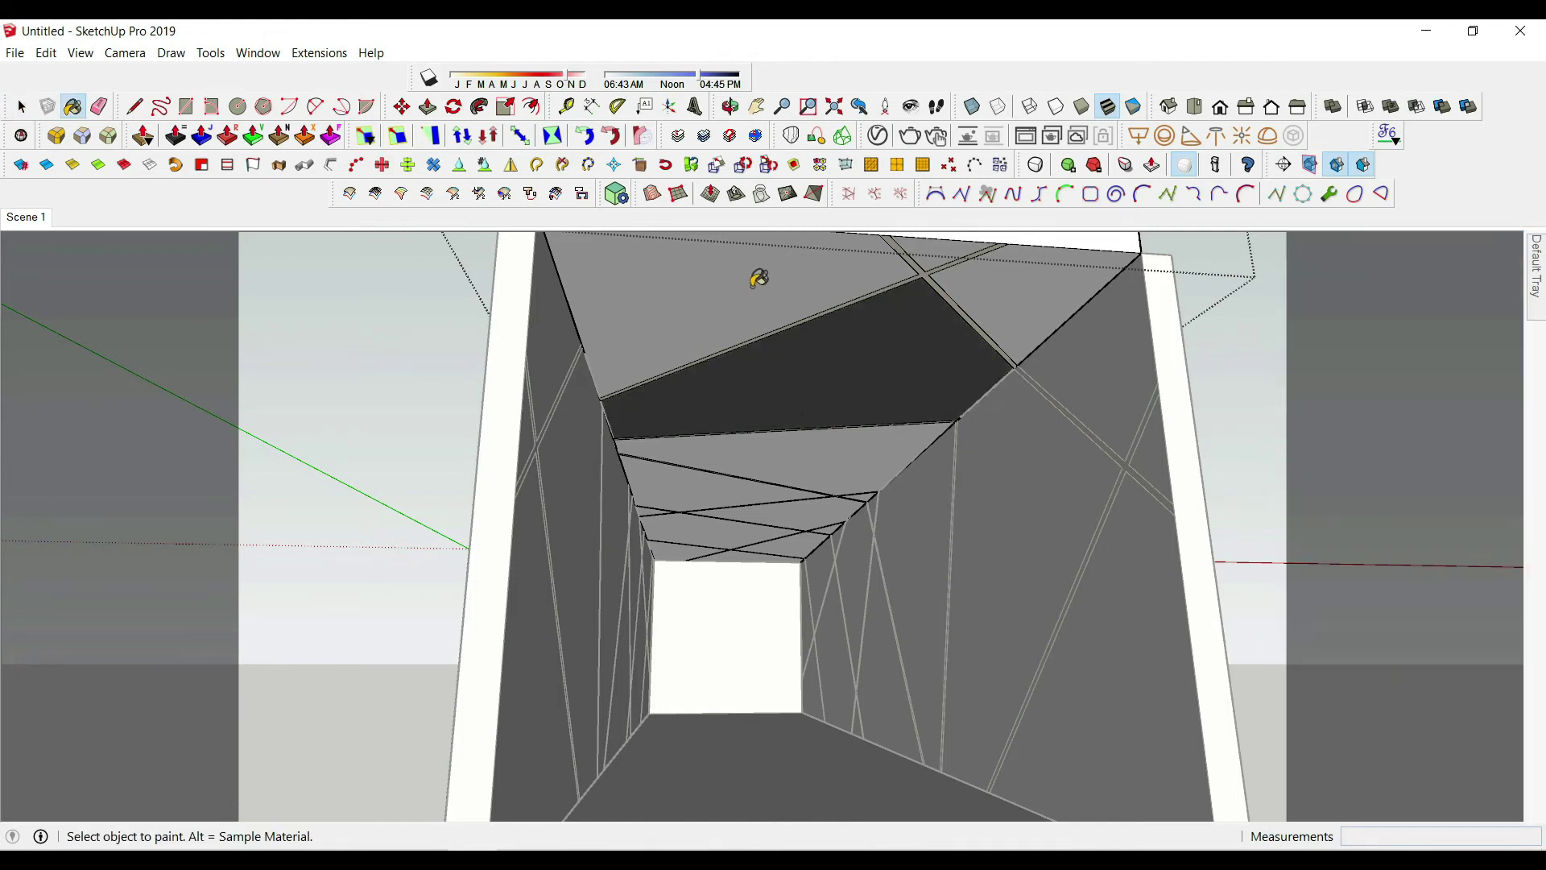
{"action": "left_click", "coordinate": [753, 278]}
{"action": "left_click", "coordinate": [793, 467]}
{"action": "left_click", "coordinate": [732, 491]}
{"action": "left_click", "coordinate": [988, 296]}
{"action": "left_click", "coordinate": [956, 244]}
- Paint the remaining ceiling panels near the corridor's far end dark grey and render the Scene 1 view with V-Ray
{"action": "scroll", "coordinate": [738, 555], "scroll_direction": "up", "scroll_amount": 4}
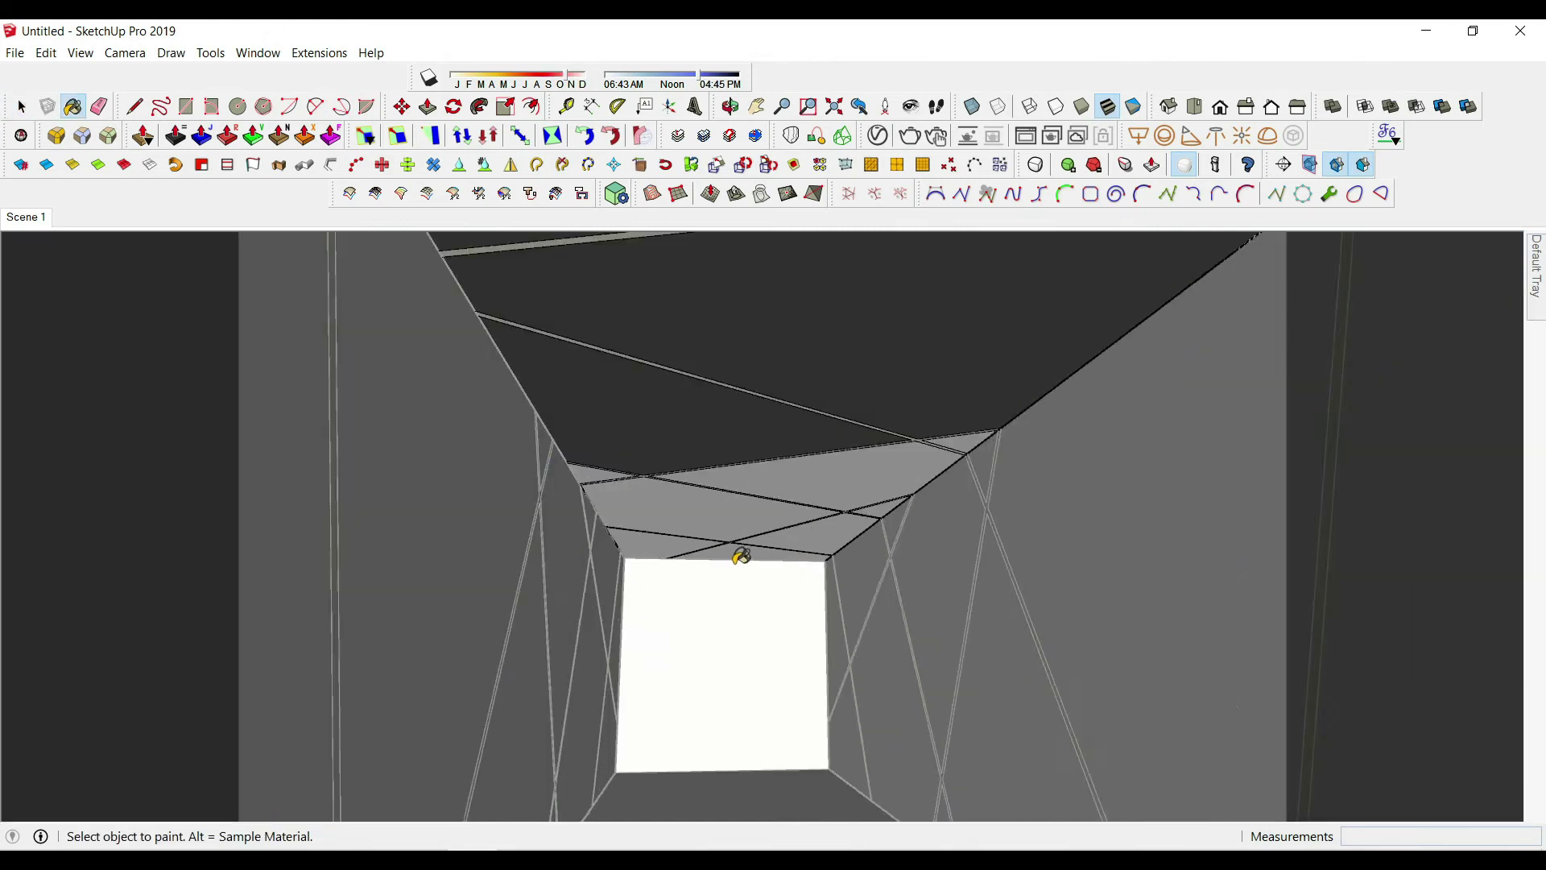
{"action": "left_click", "coordinate": [725, 503]}
{"action": "left_click", "coordinate": [835, 445]}
{"action": "left_click", "coordinate": [811, 559]}
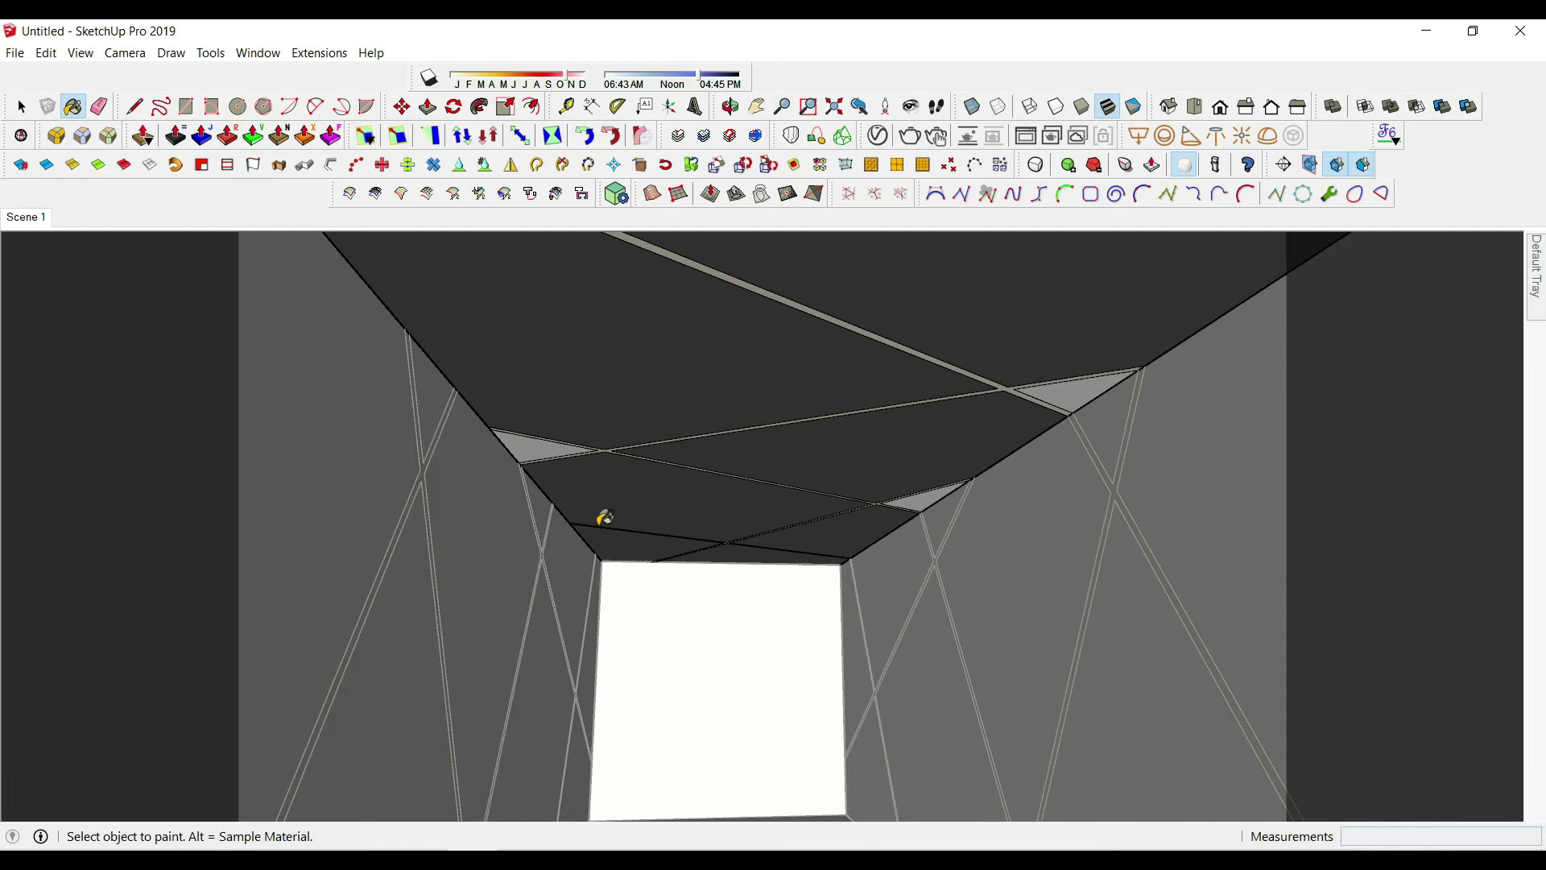
{"action": "left_click", "coordinate": [1094, 385]}
{"action": "key", "text": "space"}
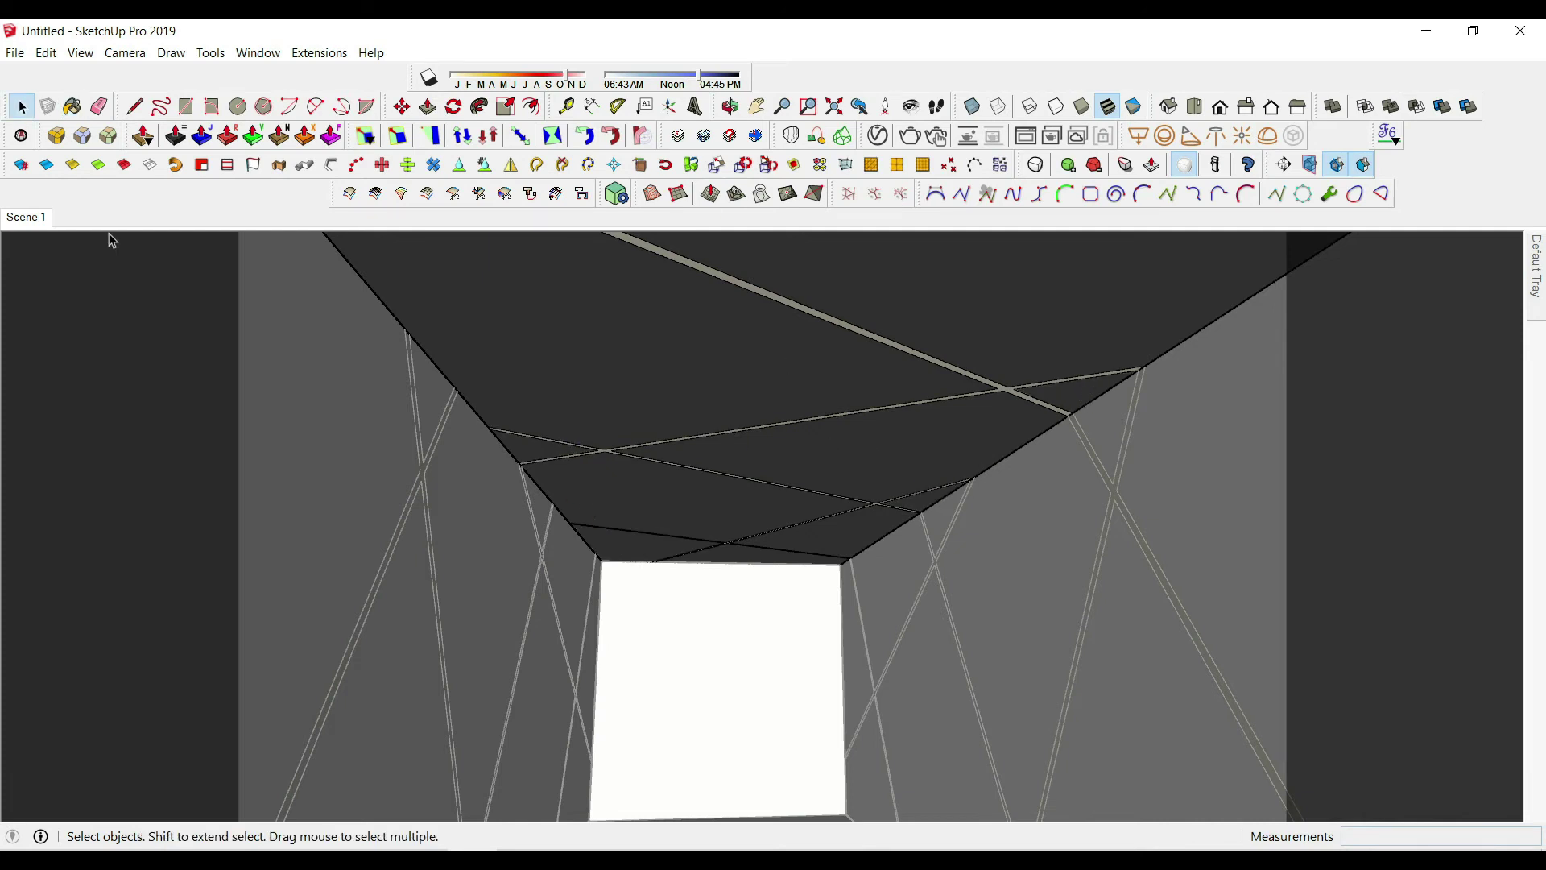
{"action": "scroll", "coordinate": [89, 233], "scroll_direction": "down", "scroll_amount": 6}
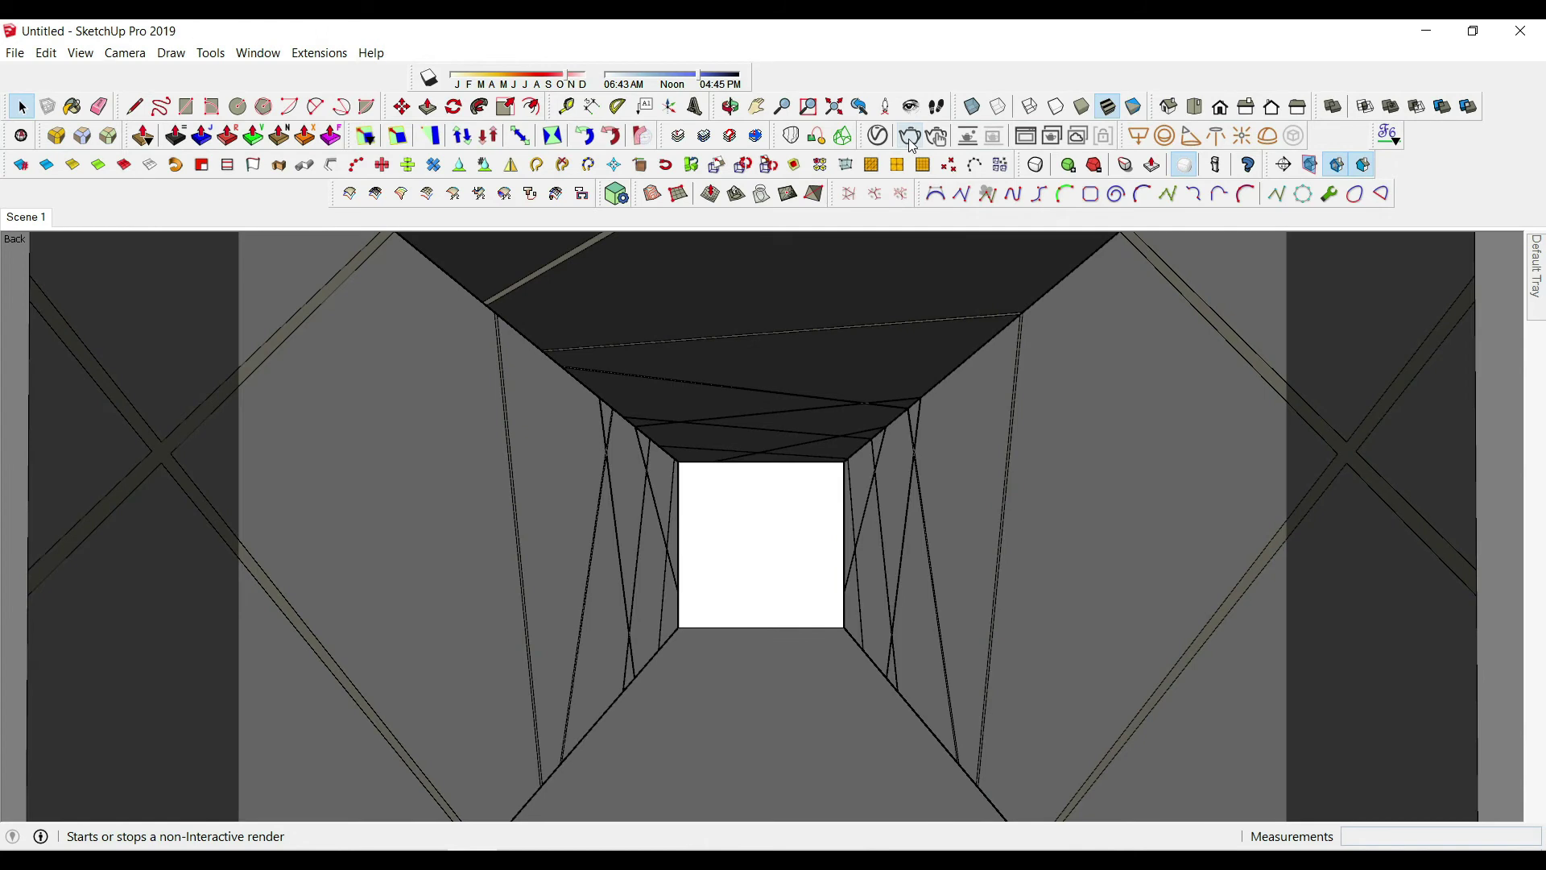
{"action": "left_click", "coordinate": [911, 138]}
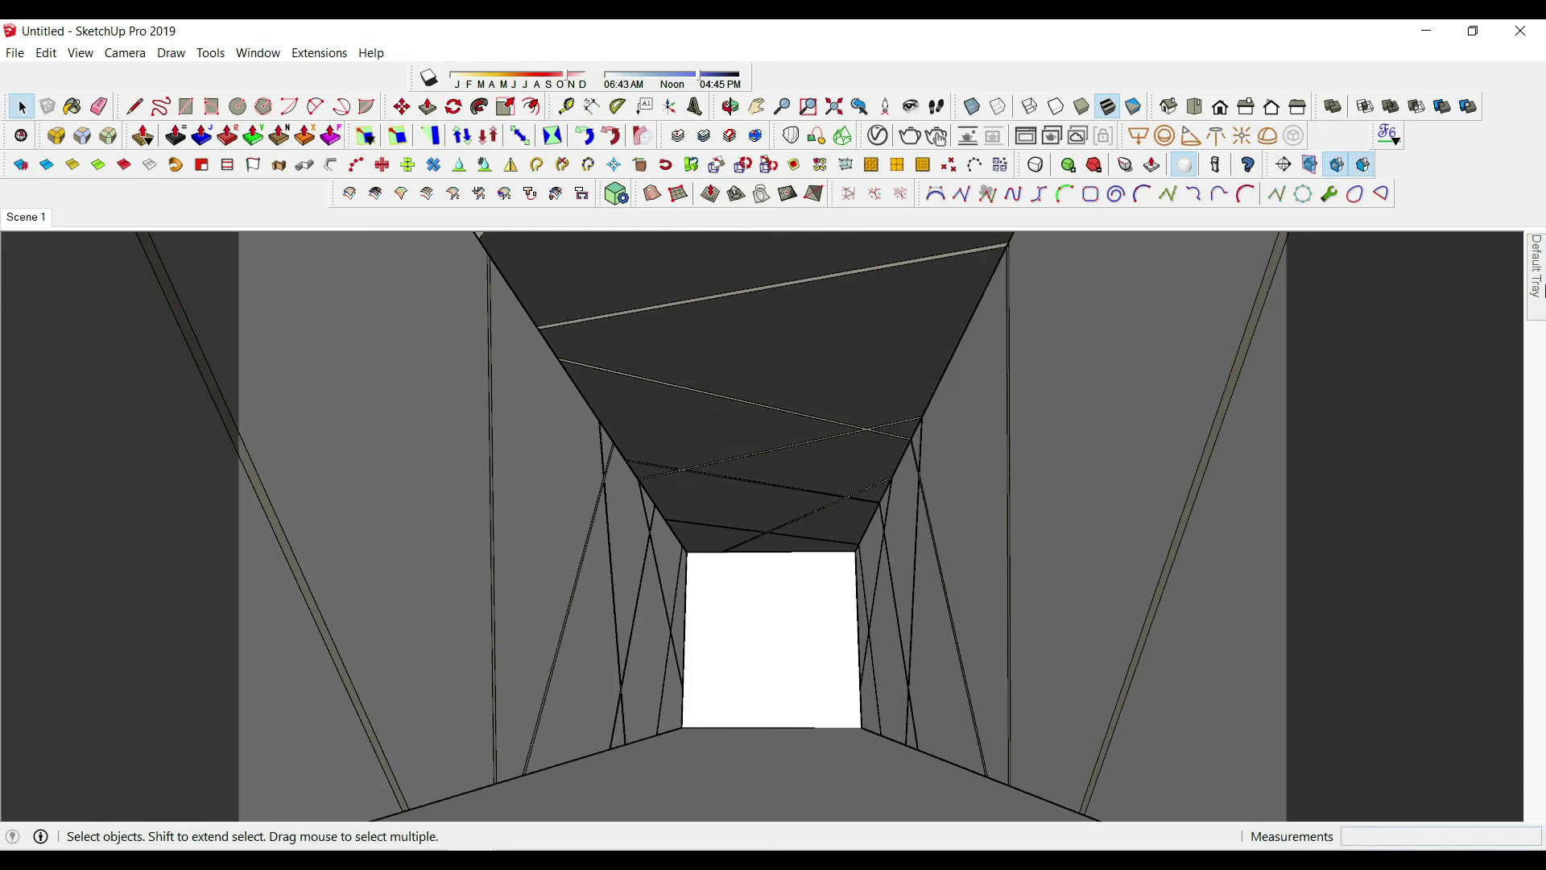
- Pick a light grey from the Colors materials and paint alternate ceiling panels between the LED strips with it
{"action": "mouse_move", "coordinate": [1540, 289]}
{"action": "left_click", "coordinate": [1402, 441]}
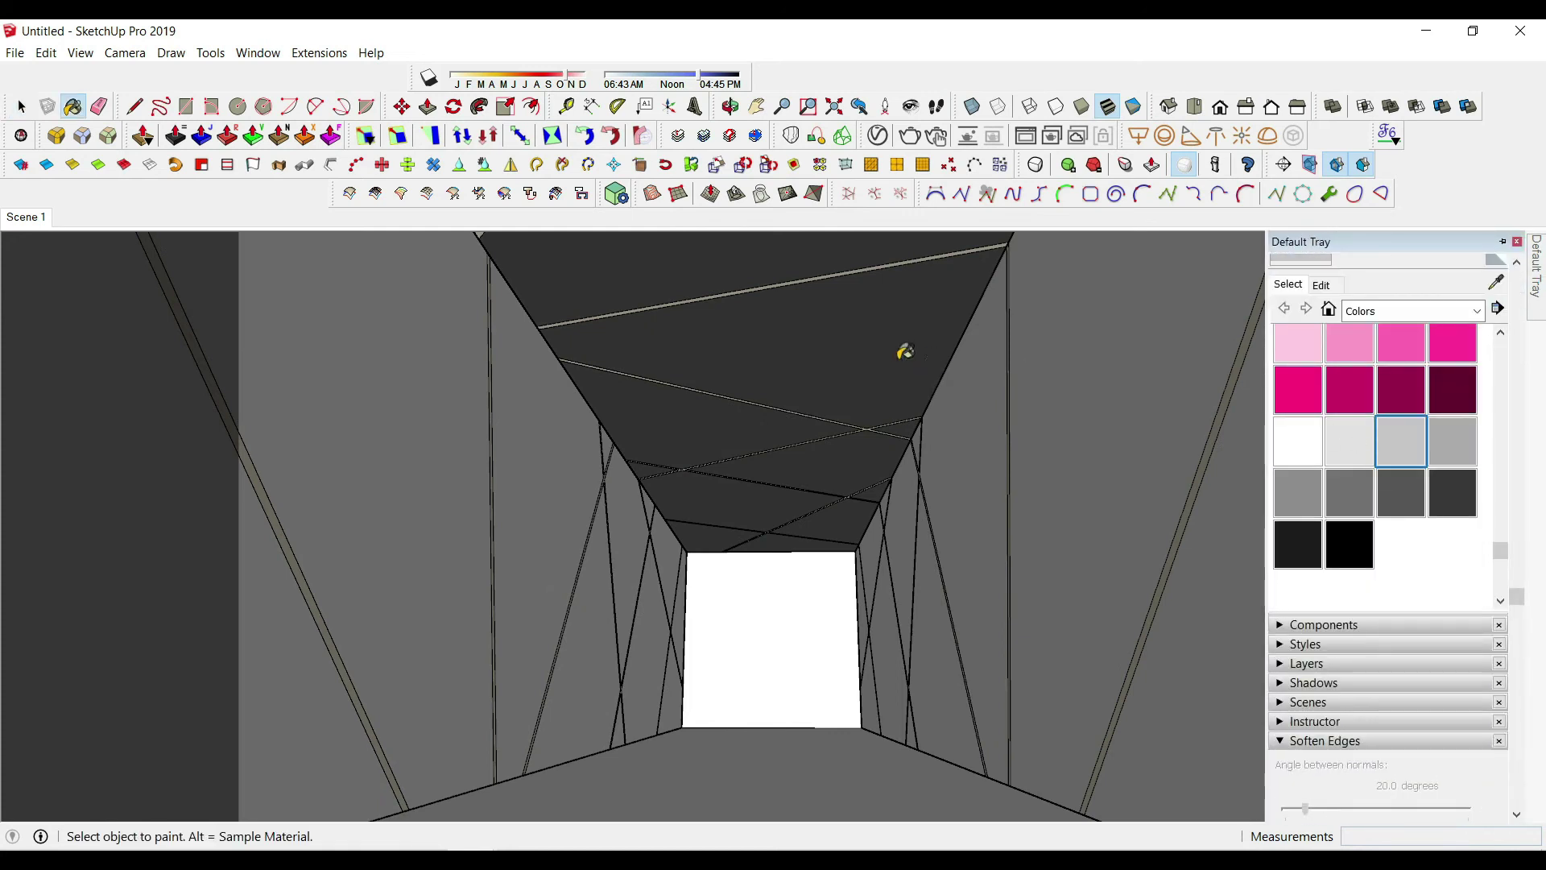
{"action": "left_click", "coordinate": [905, 351]}
{"action": "key", "text": "space"}
{"action": "key", "text": "b"}
{"action": "left_click", "coordinate": [832, 407]}
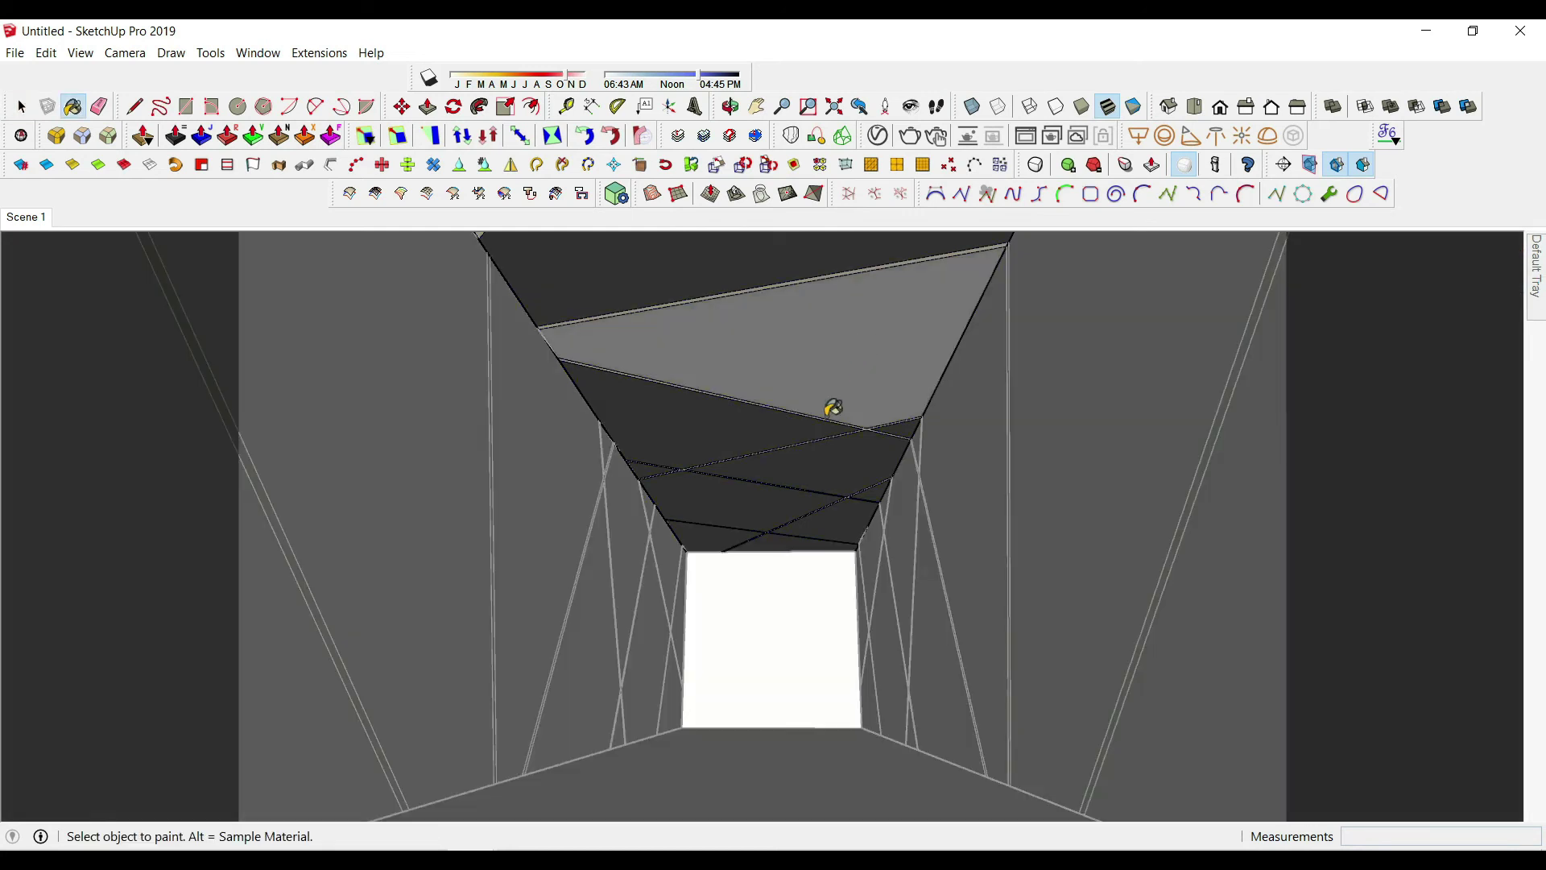
{"action": "left_click", "coordinate": [755, 503]}
{"action": "middle_click_drag", "start_coordinate": [814, 452], "coordinate": [819, 568], "text": "shift"}
{"action": "left_click", "coordinate": [551, 299]}
{"action": "middle_click_drag", "start_coordinate": [633, 434], "coordinate": [826, 511], "text": "shift"}
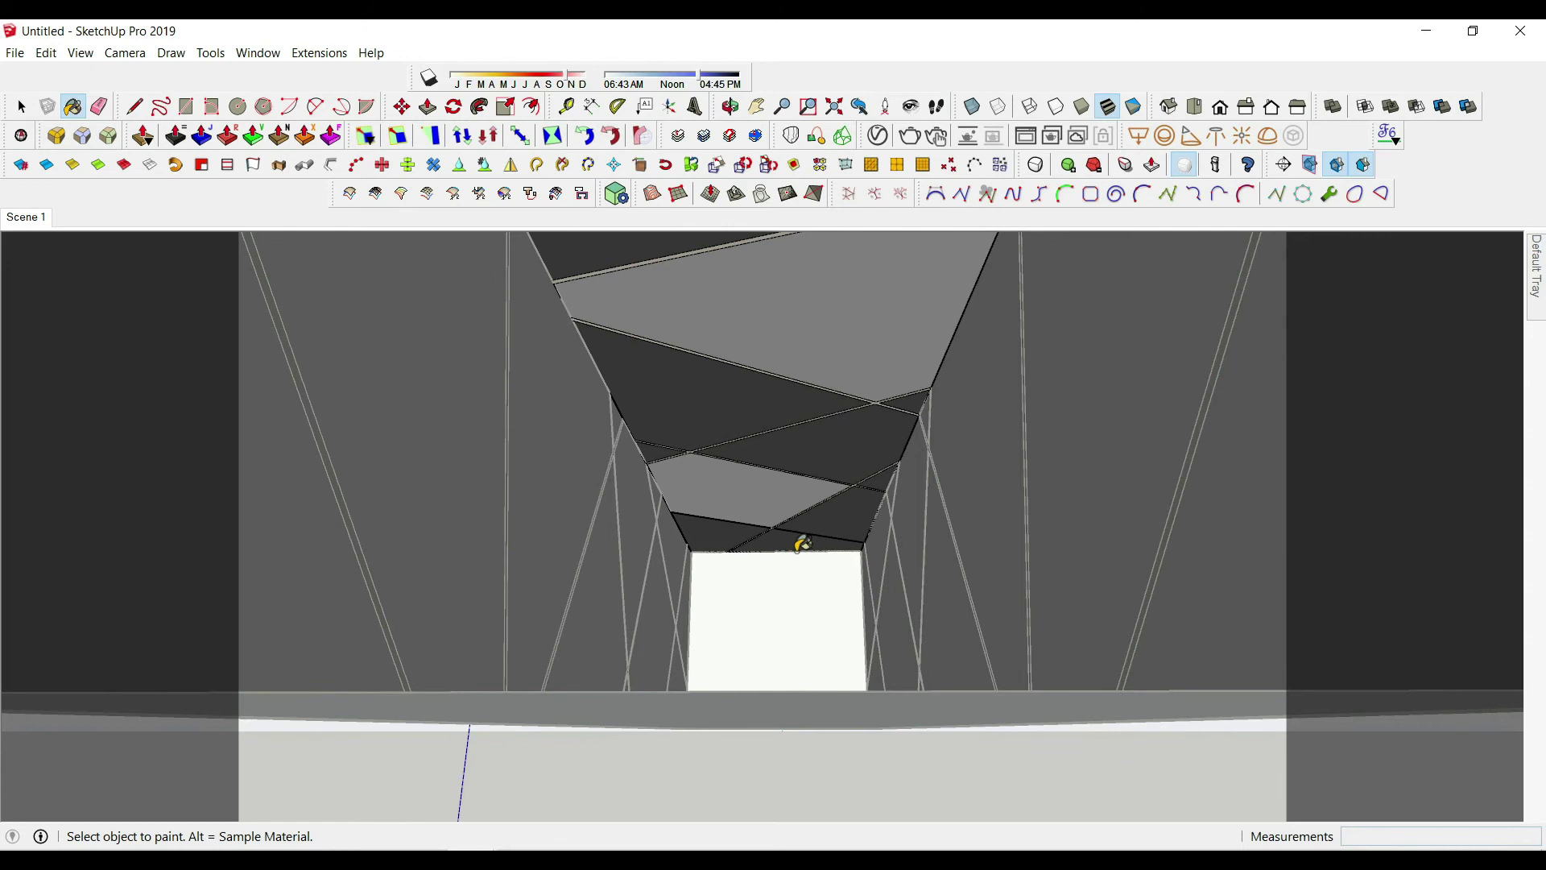
- Open the corridor's left side wall for editing and paint alternate panels between its LED strips light grey
{"action": "key", "text": "space"}
{"action": "left_click", "coordinate": [780, 593]}
{"action": "middle_click_drag", "start_coordinate": [780, 594], "coordinate": [663, 654]}
{"action": "double_click", "coordinate": [661, 653]}
{"action": "key", "text": "b"}
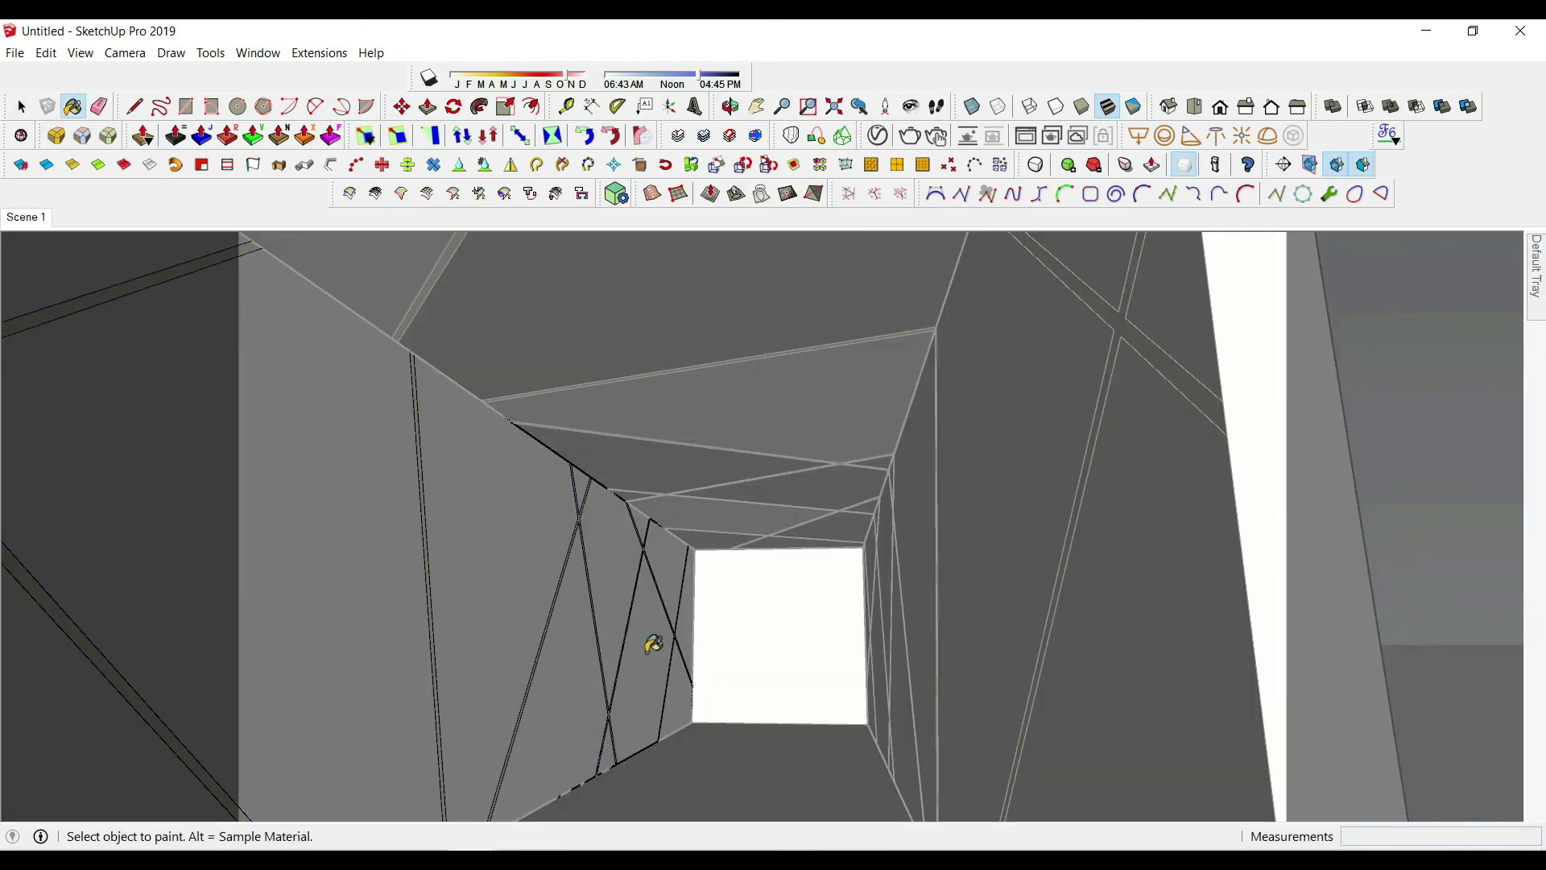
{"action": "left_click", "coordinate": [653, 644]}
{"action": "left_click", "coordinate": [522, 607]}
- Paint alternate panels of the opposite side wall light grey, and render the Scene 1 view with V-Ray
{"action": "mouse_move", "coordinate": [416, 604]}
{"action": "middle_mouse_down"}
{"action": "mouse_move", "coordinate": [504, 576]}
{"action": "mouse_move", "coordinate": [346, 742]}
{"action": "mouse_move", "coordinate": [621, 656]}
{"action": "mouse_move", "coordinate": [1087, 708]}
{"action": "middle_mouse_up"}
{"action": "key", "text": "space"}
{"action": "key", "text": "b"}
{"action": "left_click", "coordinate": [1095, 607]}
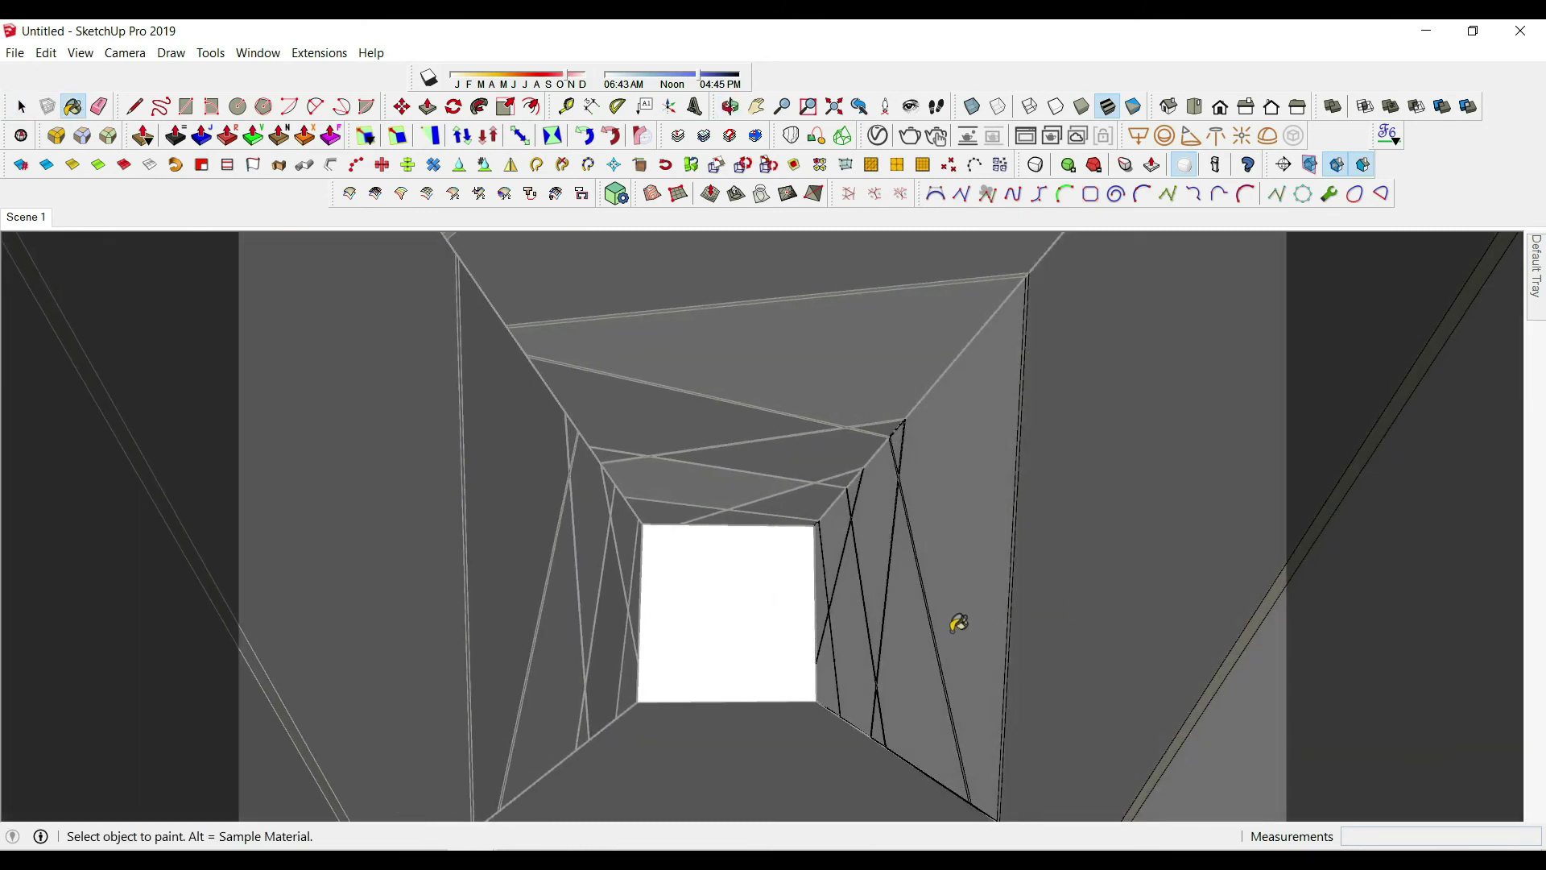
{"action": "left_click", "coordinate": [919, 658]}
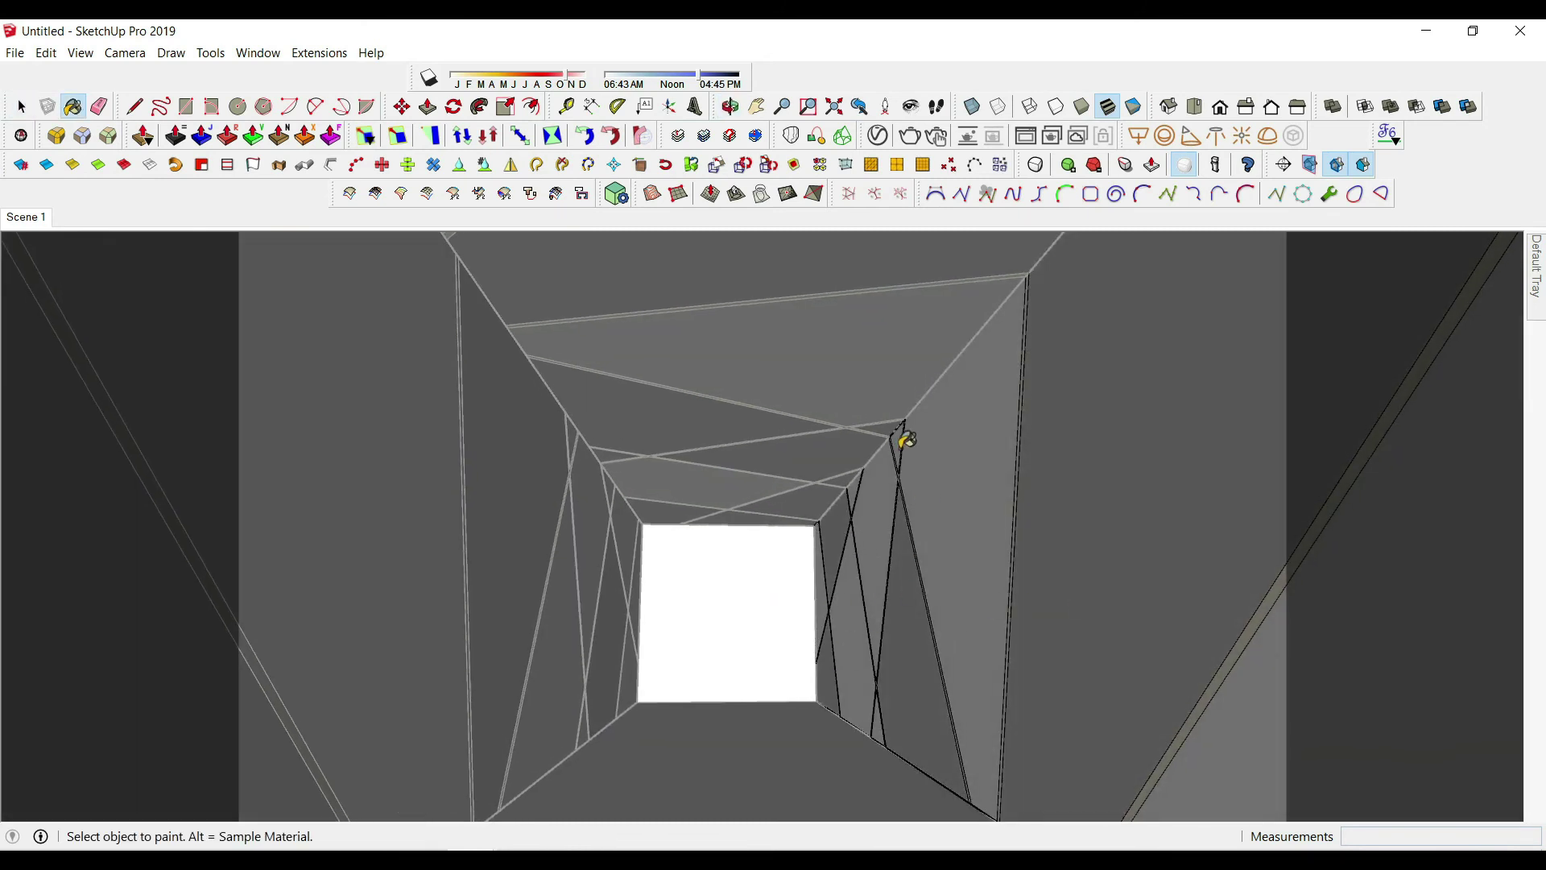
{"action": "left_click", "coordinate": [27, 218]}
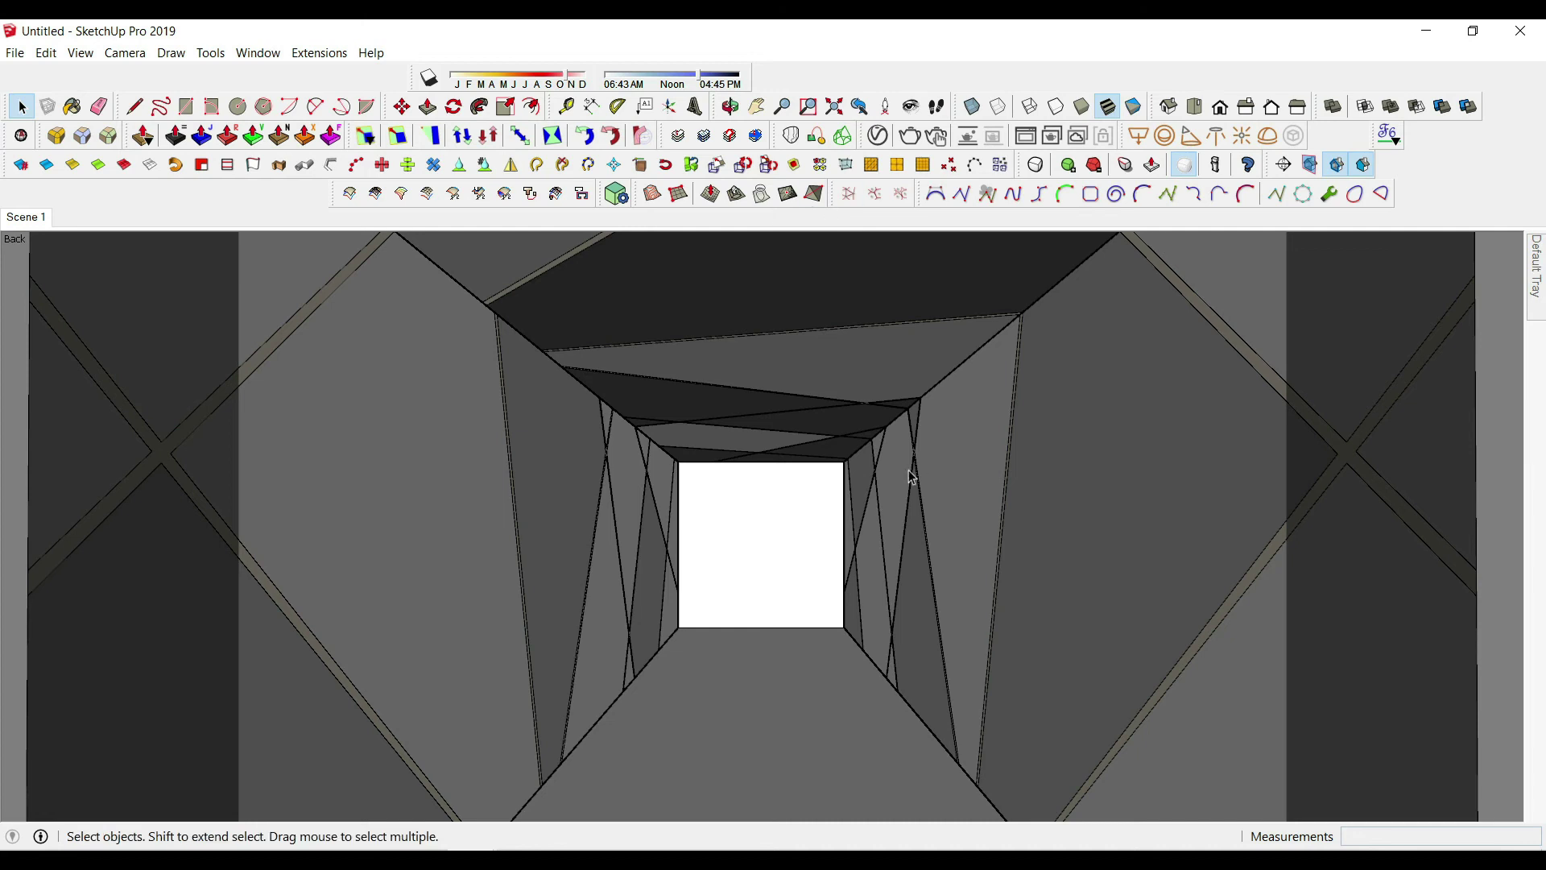
{"action": "left_click", "coordinate": [910, 136]}
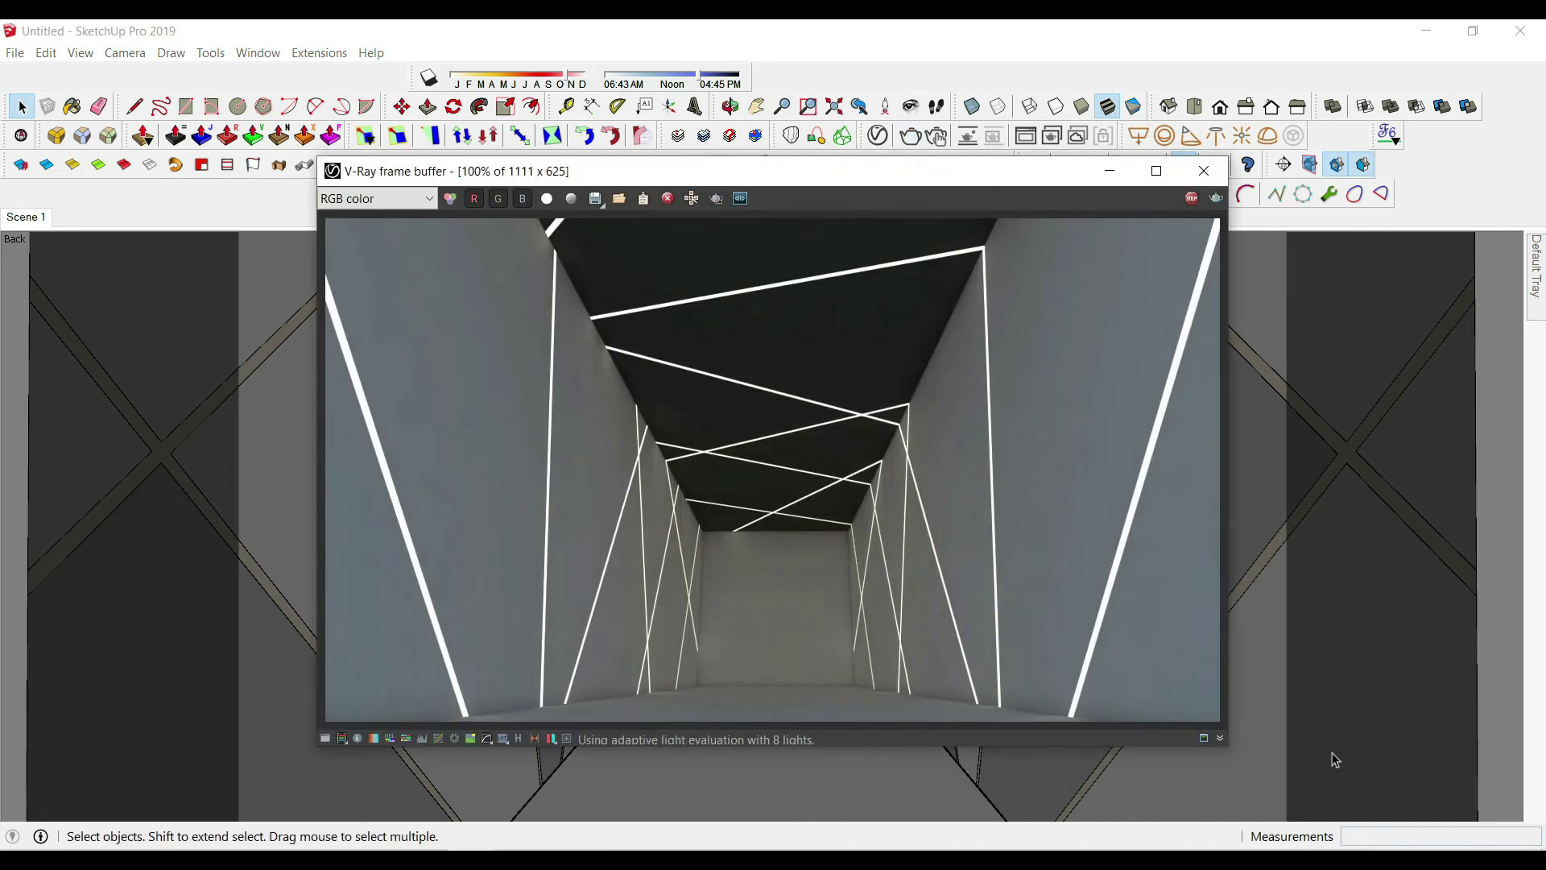